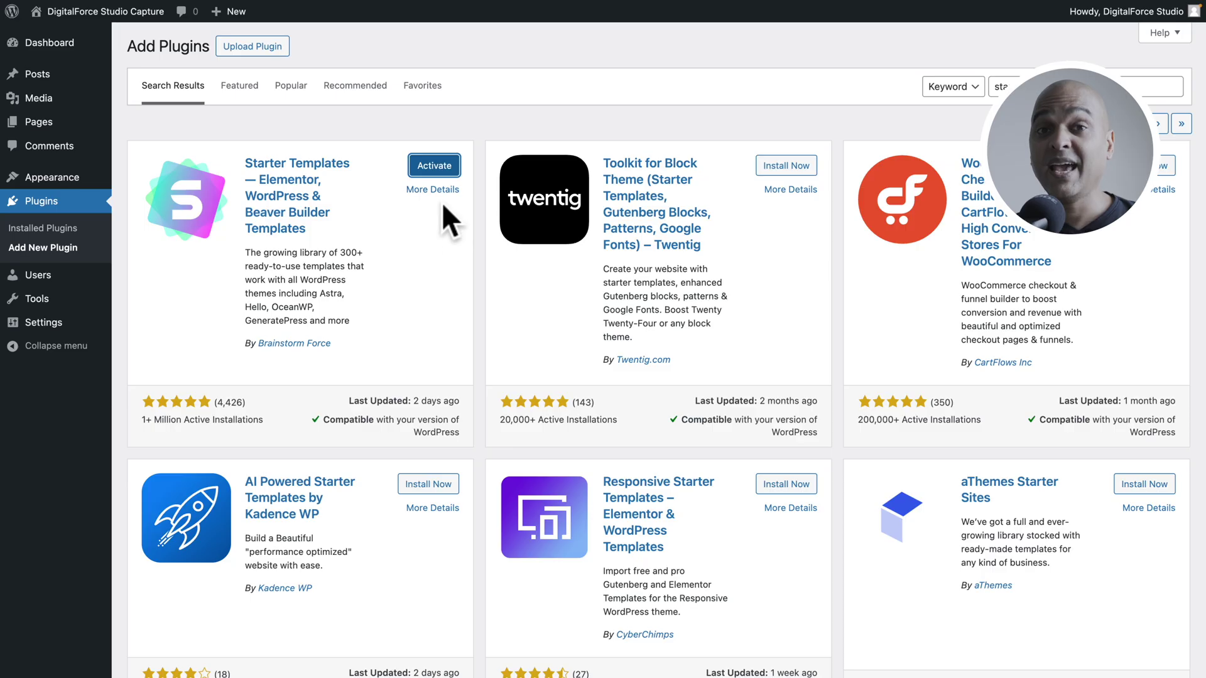
Import the Love Nature Elementor starter template with no logo and its default colours and fonts.
left_click(436, 169)
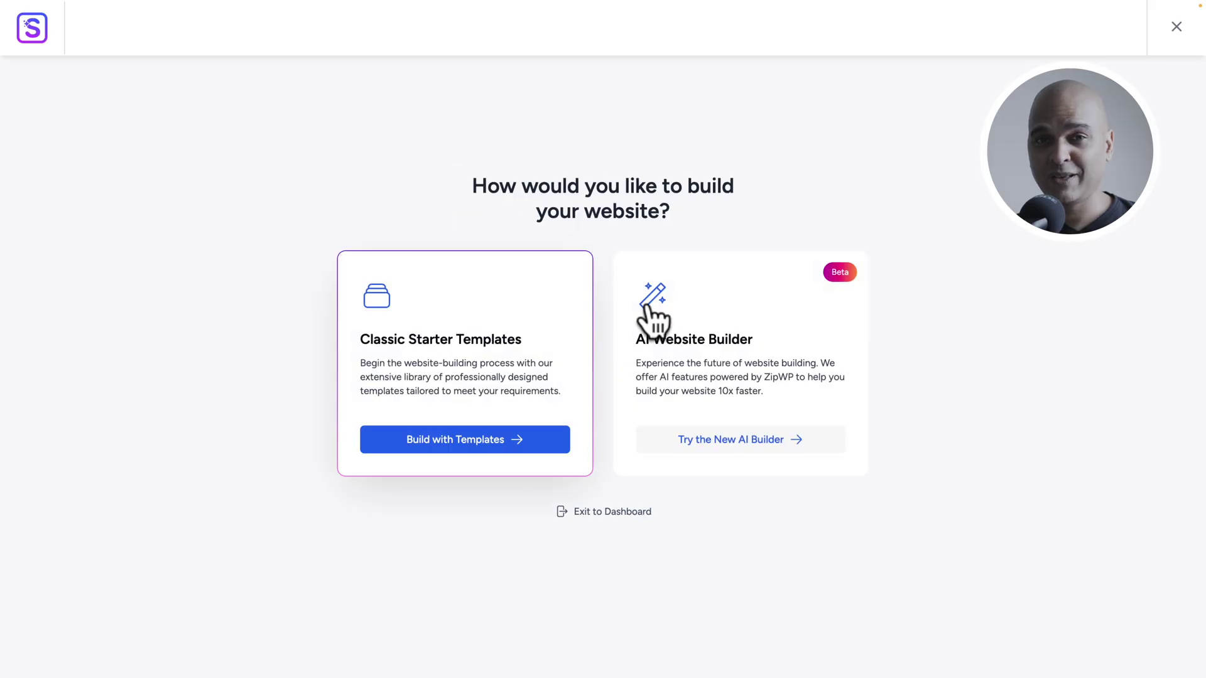
left_click(474, 442)
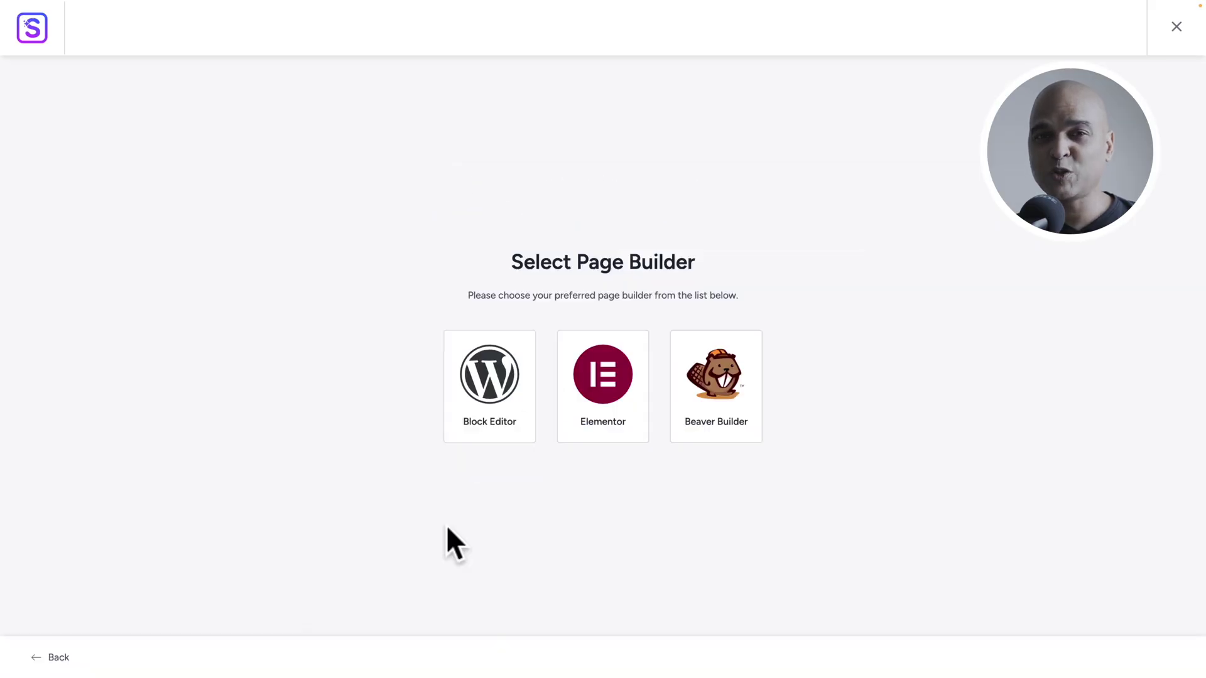
left_click(581, 424)
left_click(237, 421)
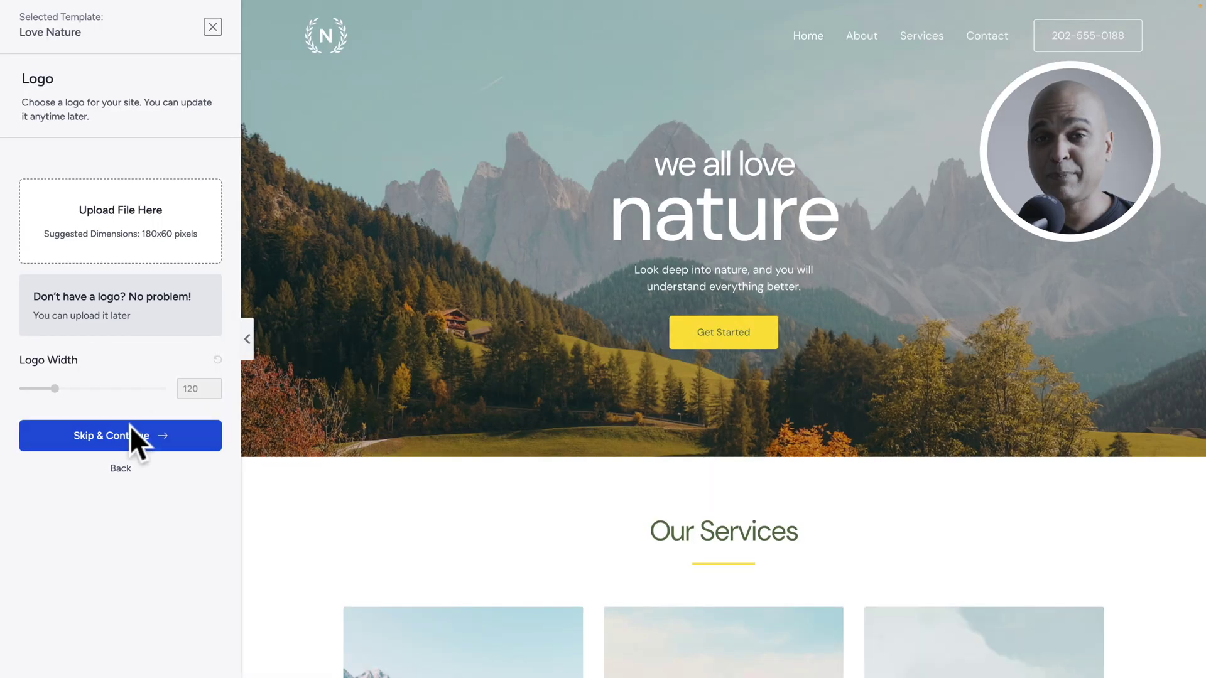
left_click(128, 439)
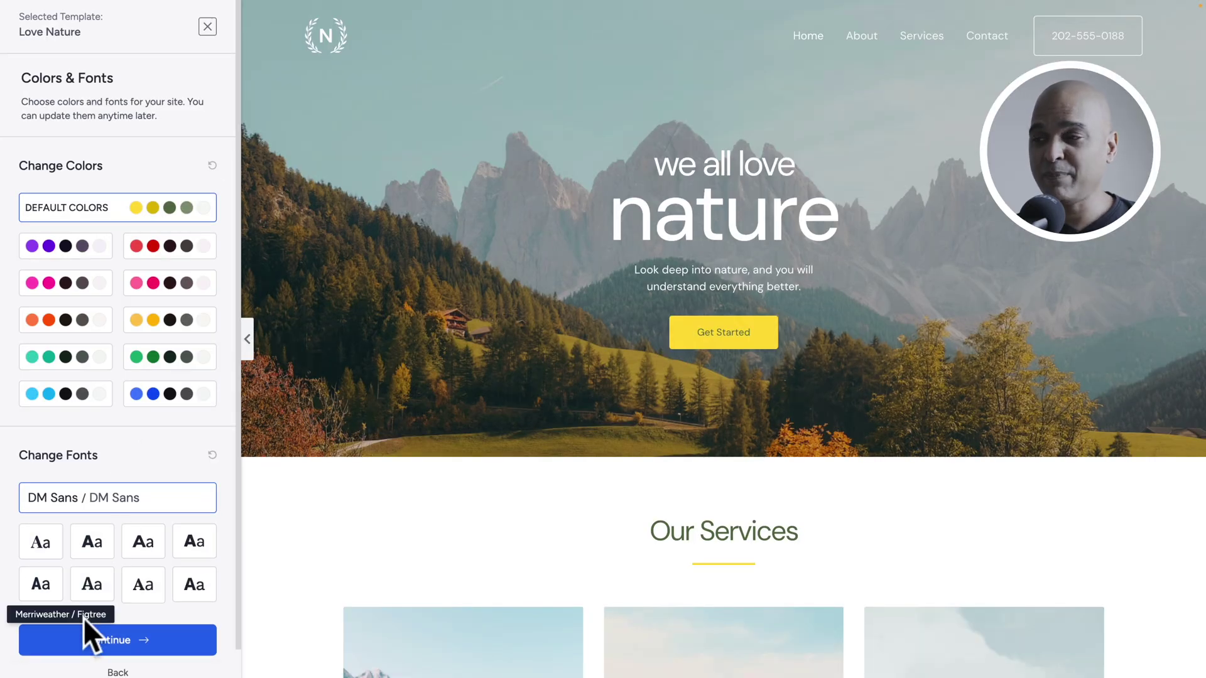
left_click(22, 647)
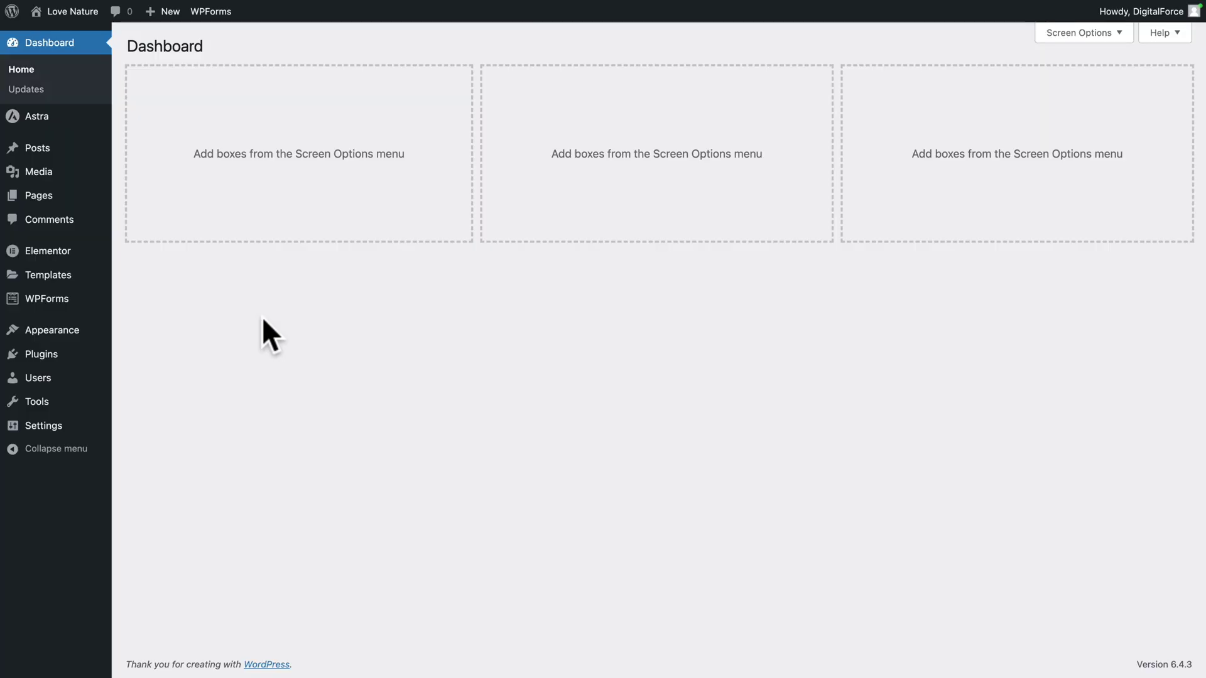
From All Pages, open the About page with Edit with Elementor.
mouse_move(44, 199)
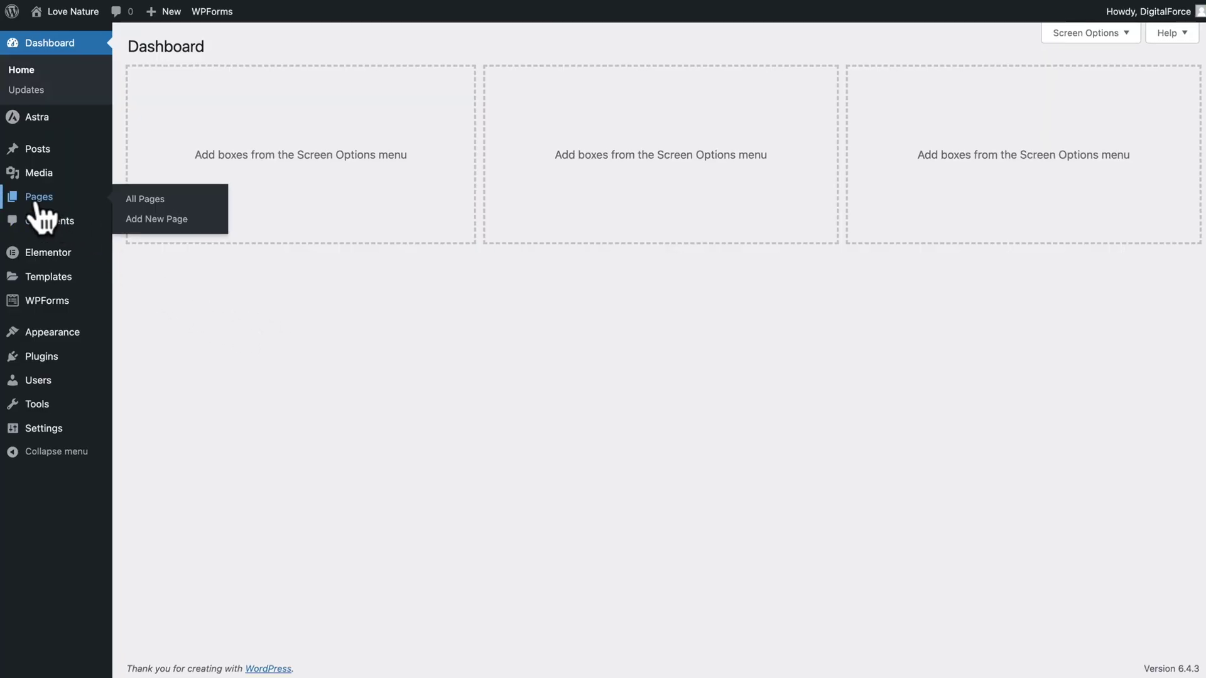
left_click(189, 264)
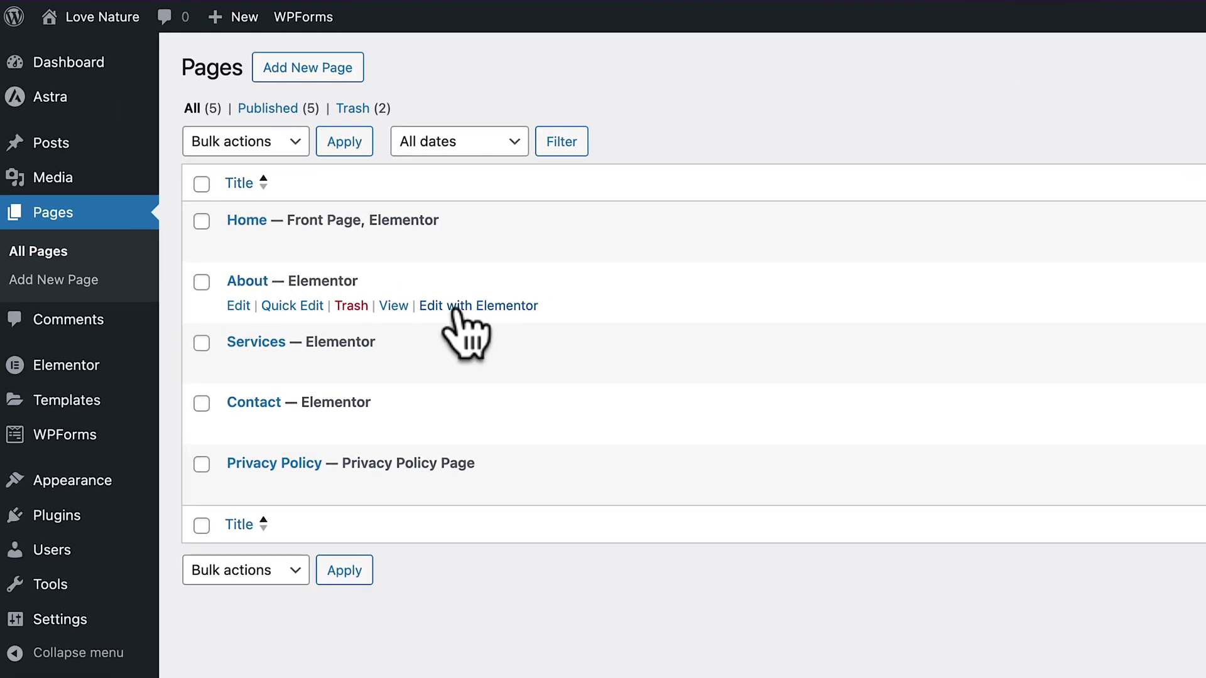
left_click(453, 306)
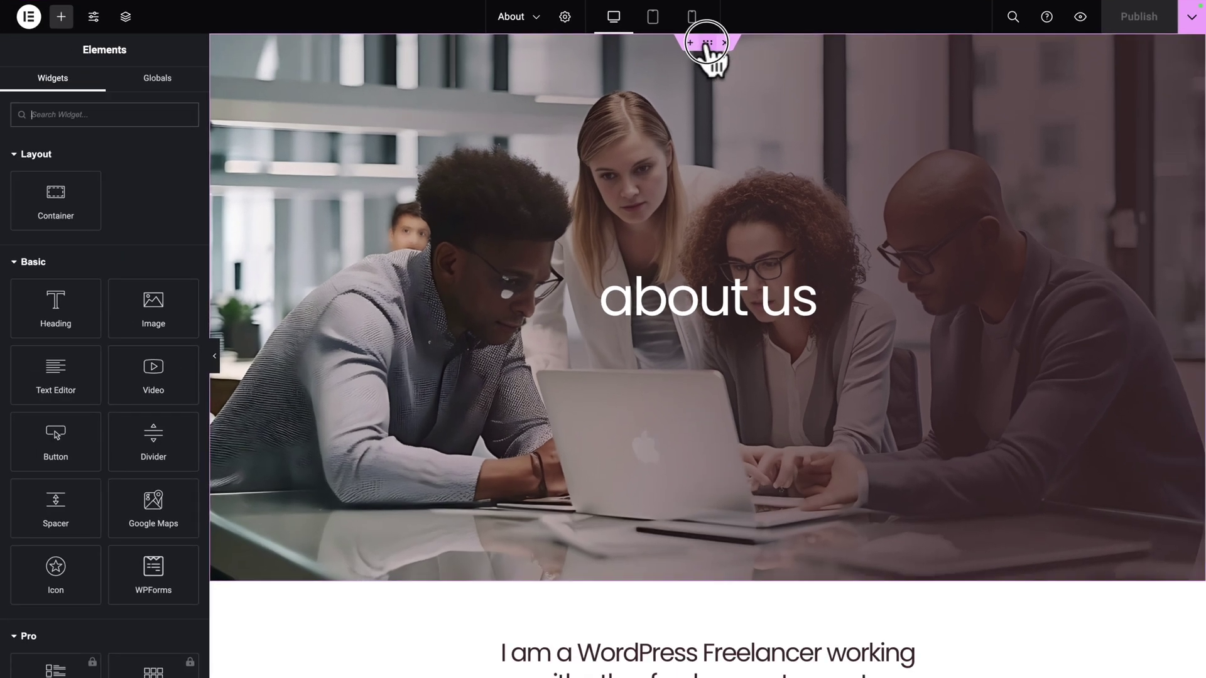
Copy the About page's Page Header section from the Structure navigator, then exit to WordPress.
left_click(707, 43)
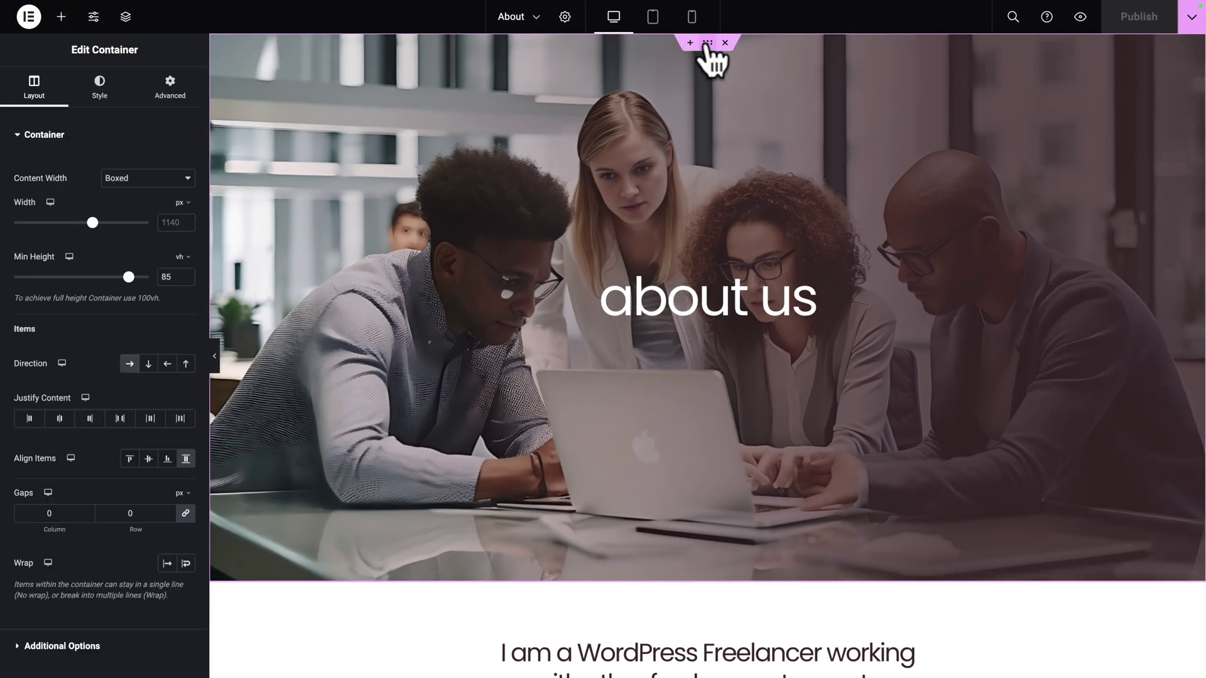
left_click(125, 18)
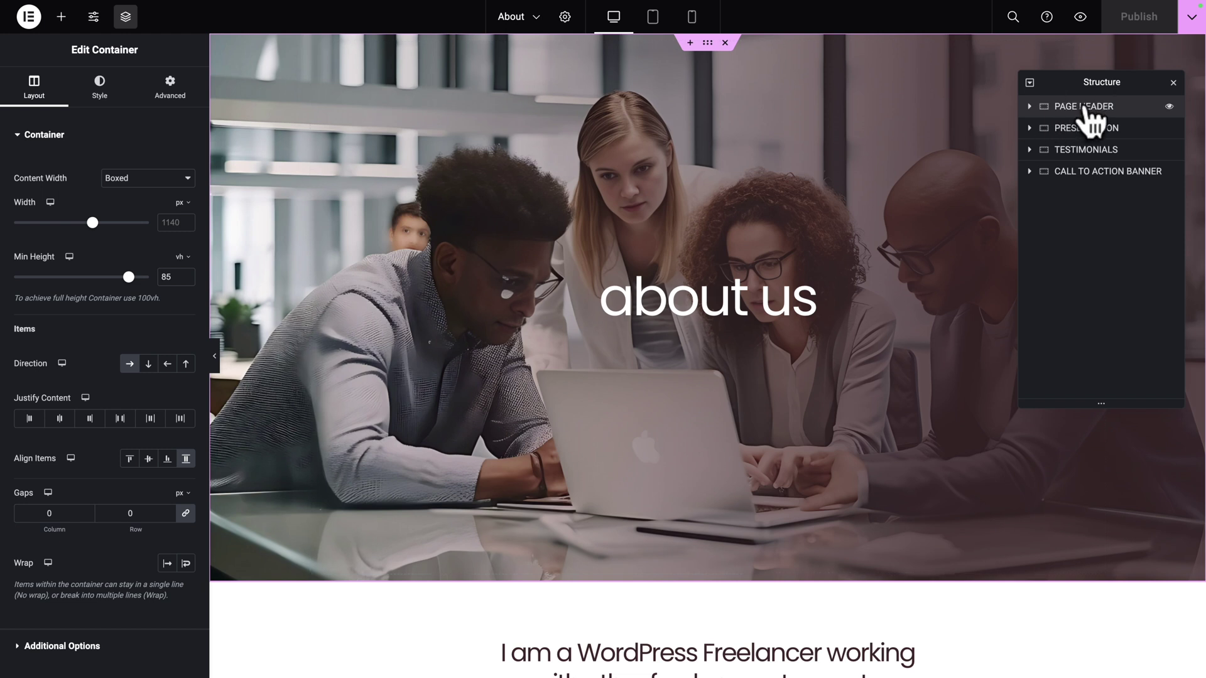
right_click(1090, 110)
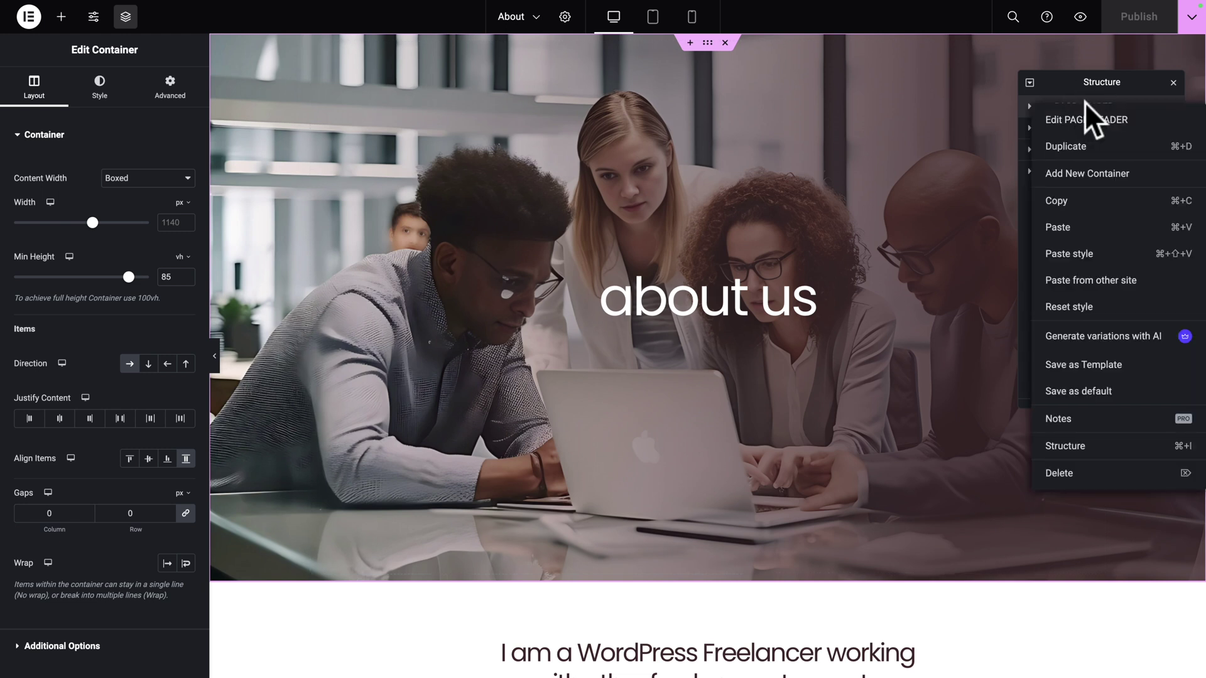
left_click(1057, 201)
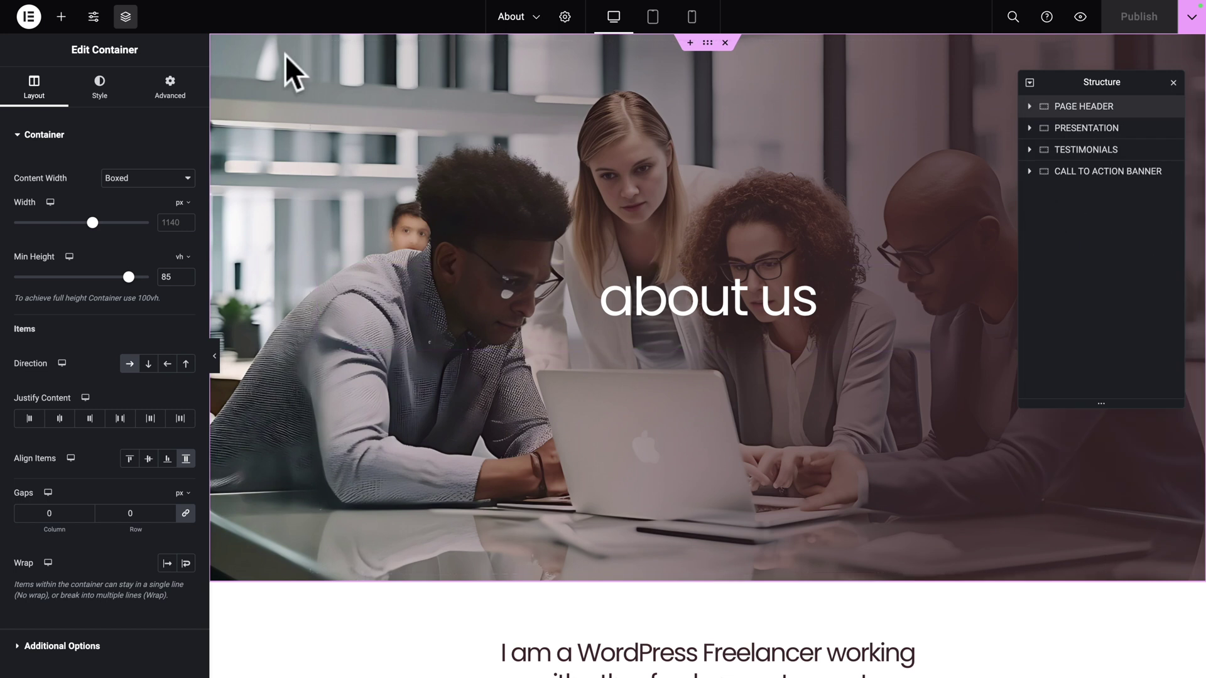
left_click(29, 16)
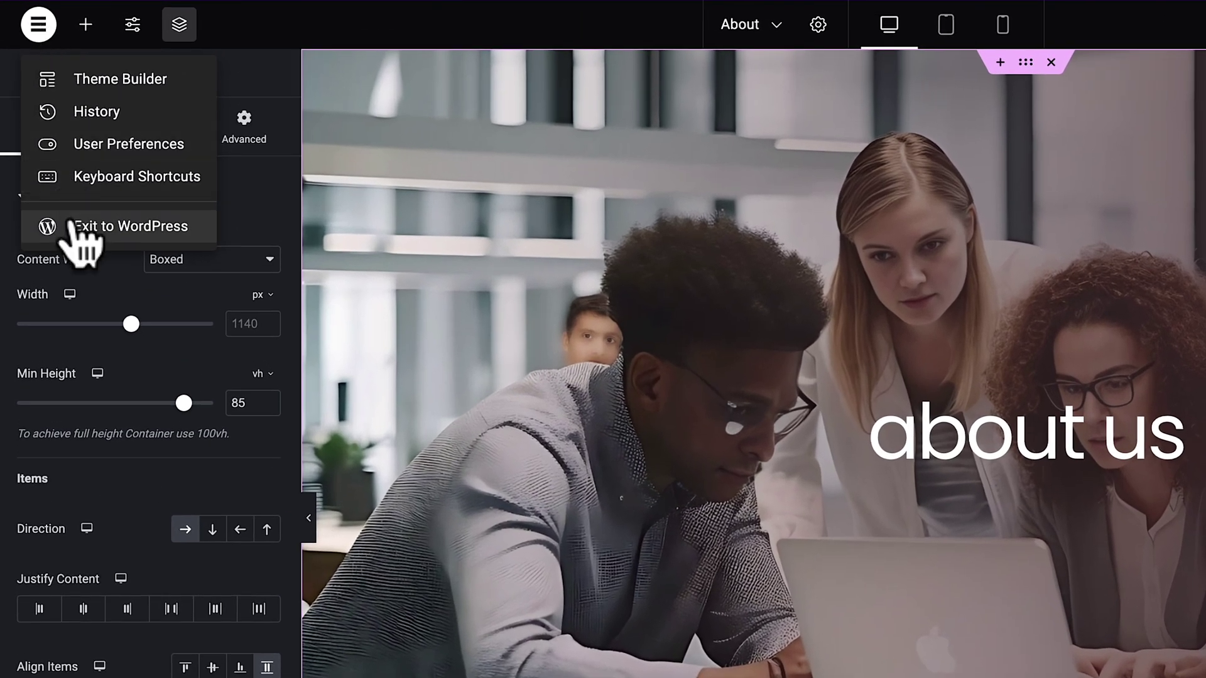
left_click(73, 248)
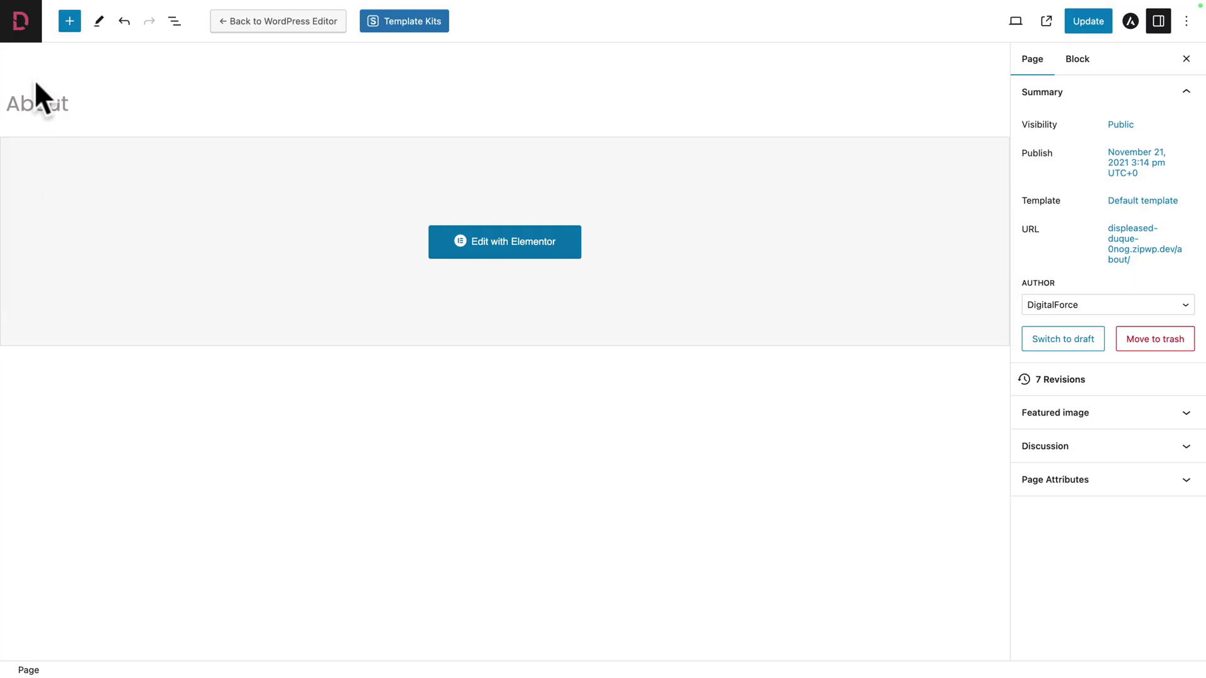
Leave the About page's block editor and confirm Leave to reach the Pages list.
left_click(21, 26)
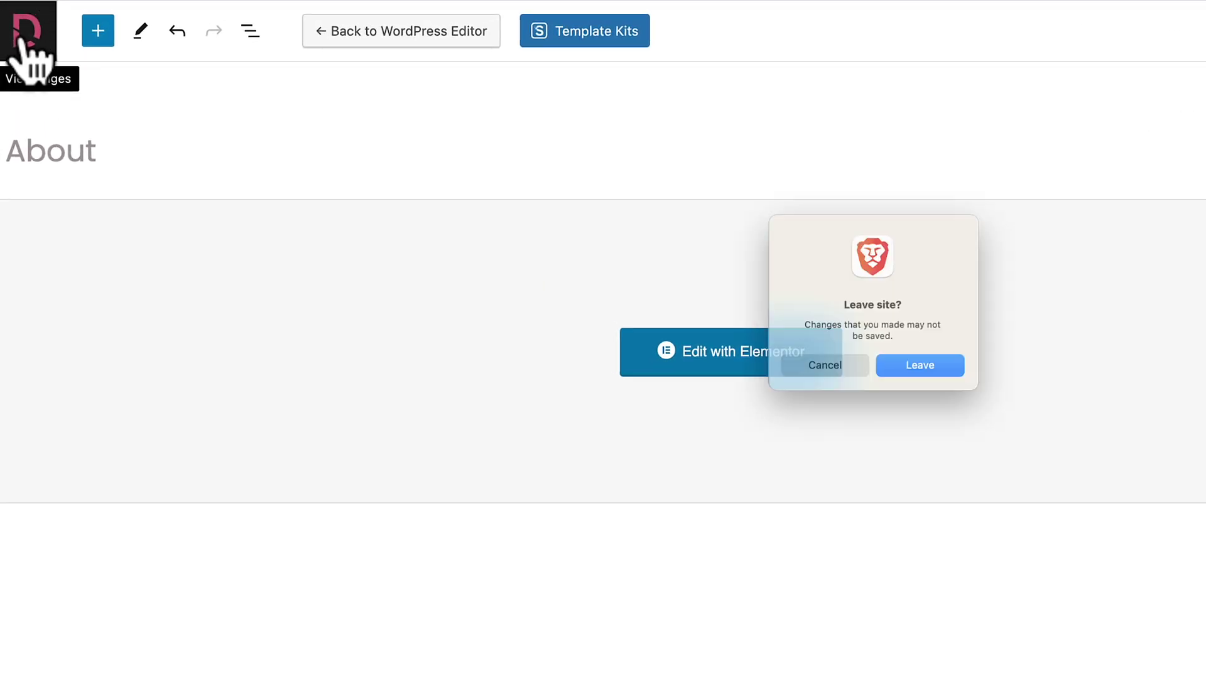
left_click(905, 345)
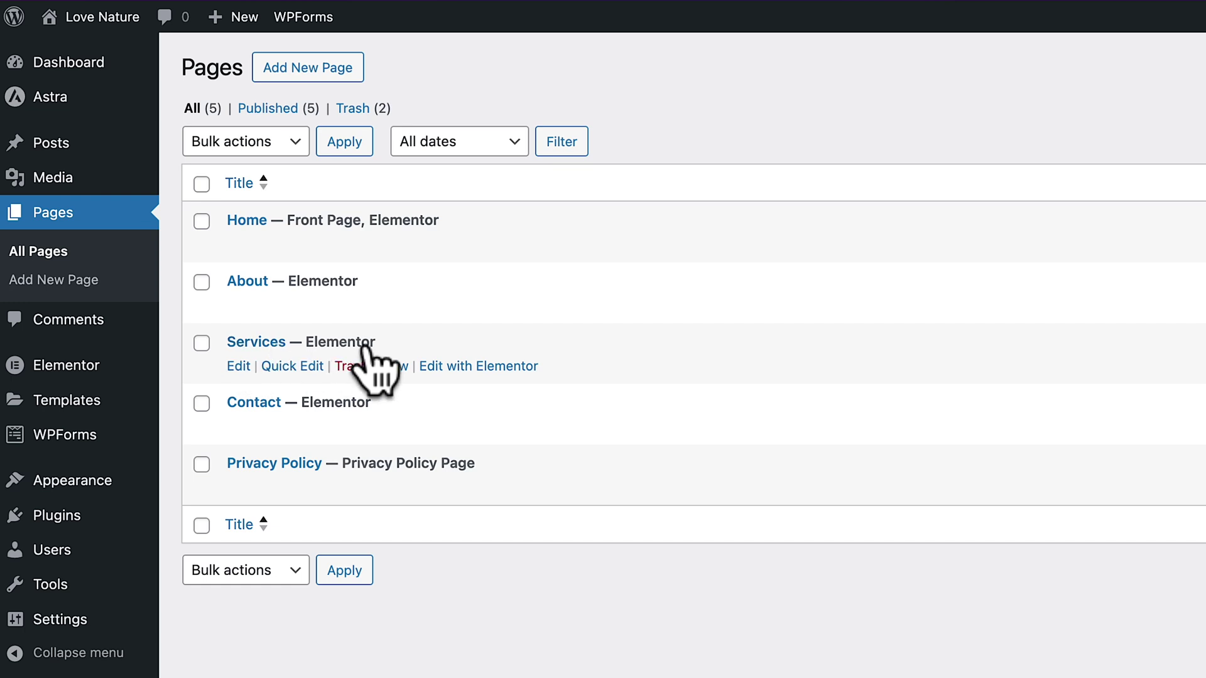
Open Services in Elementor and paste the copied 'about us' Page Header at the top.
left_click(451, 366)
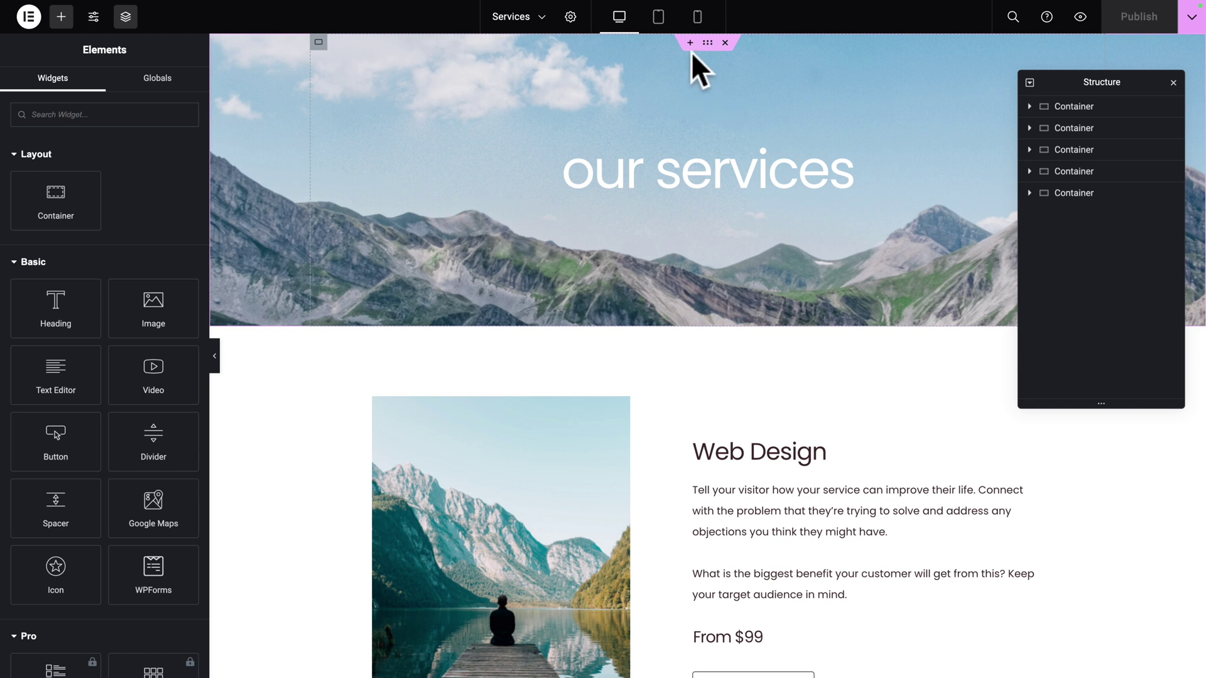
scroll(690, 53, "up", 3)
right_click(570, 108)
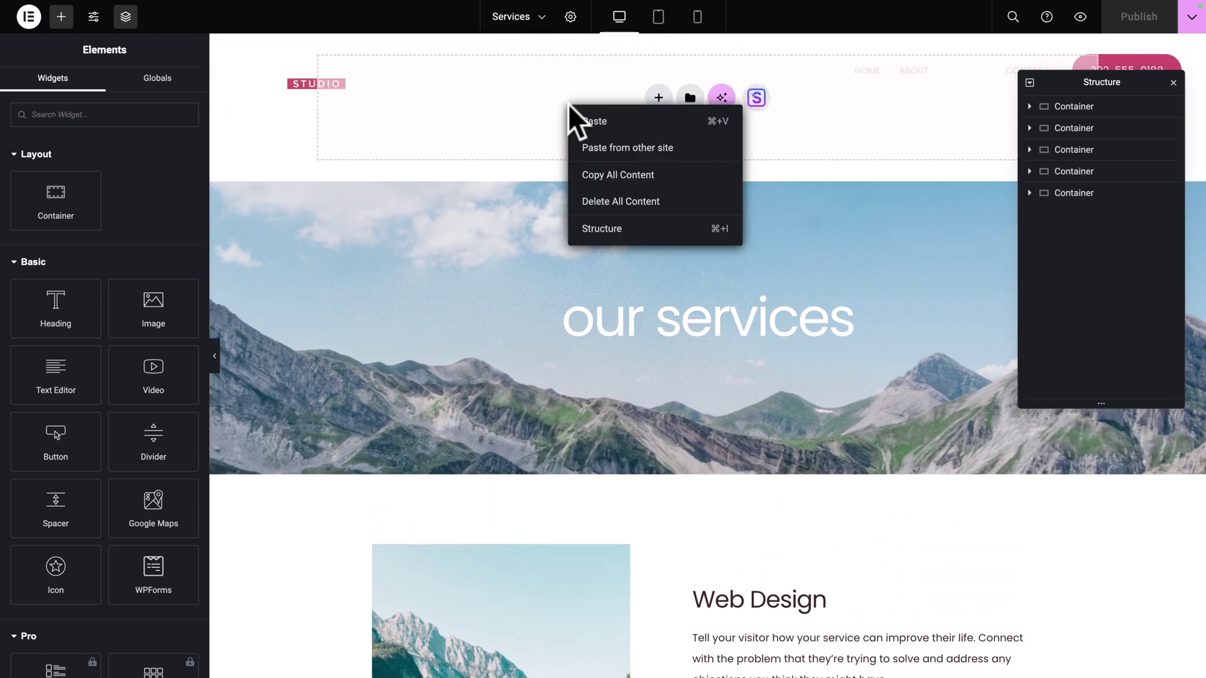
left_click(596, 124)
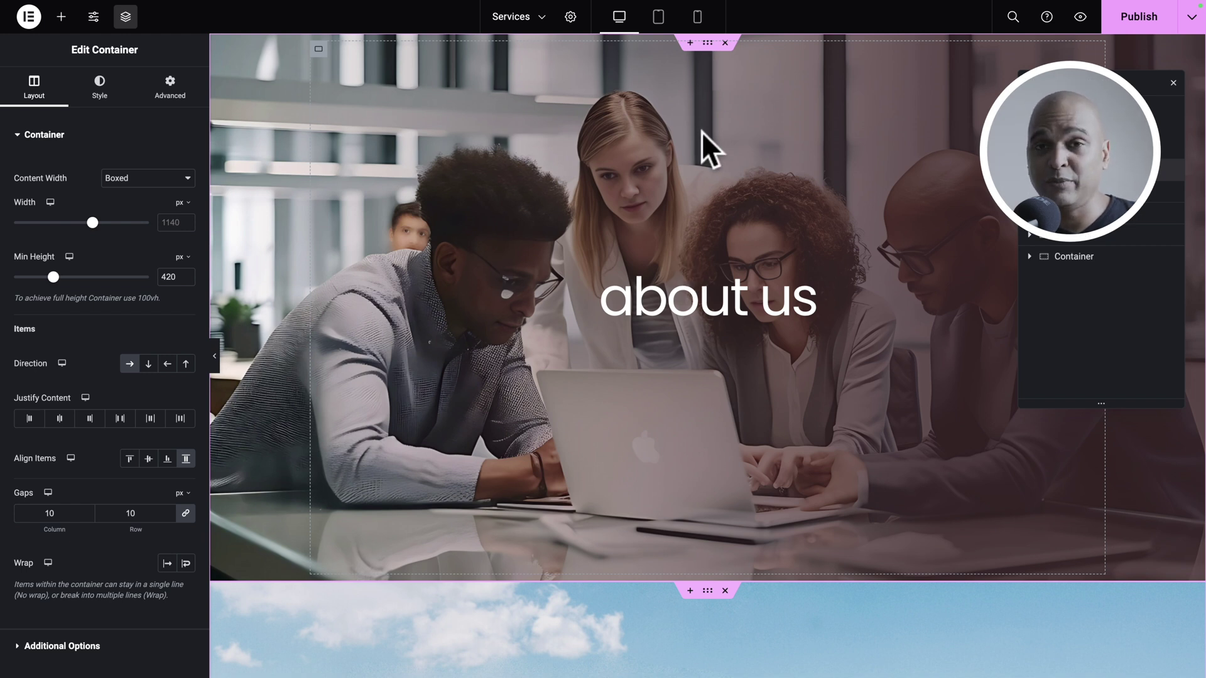
scroll(702, 131, "down", 5)
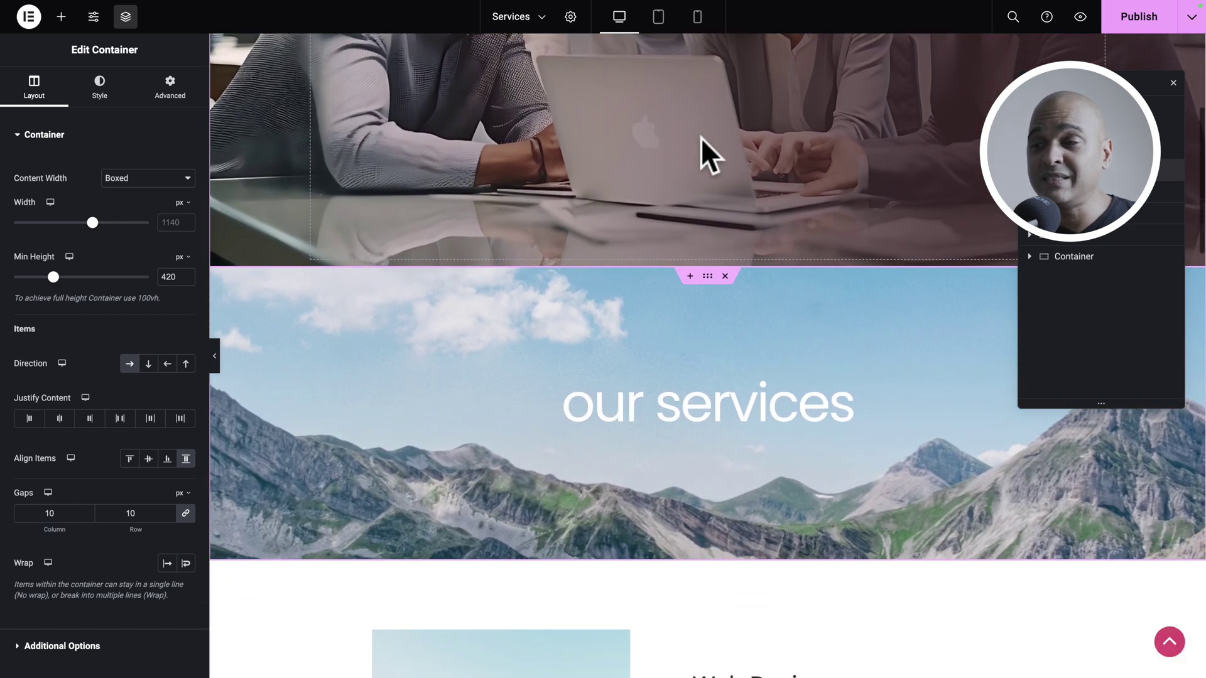
scroll(701, 137, "down", 2)
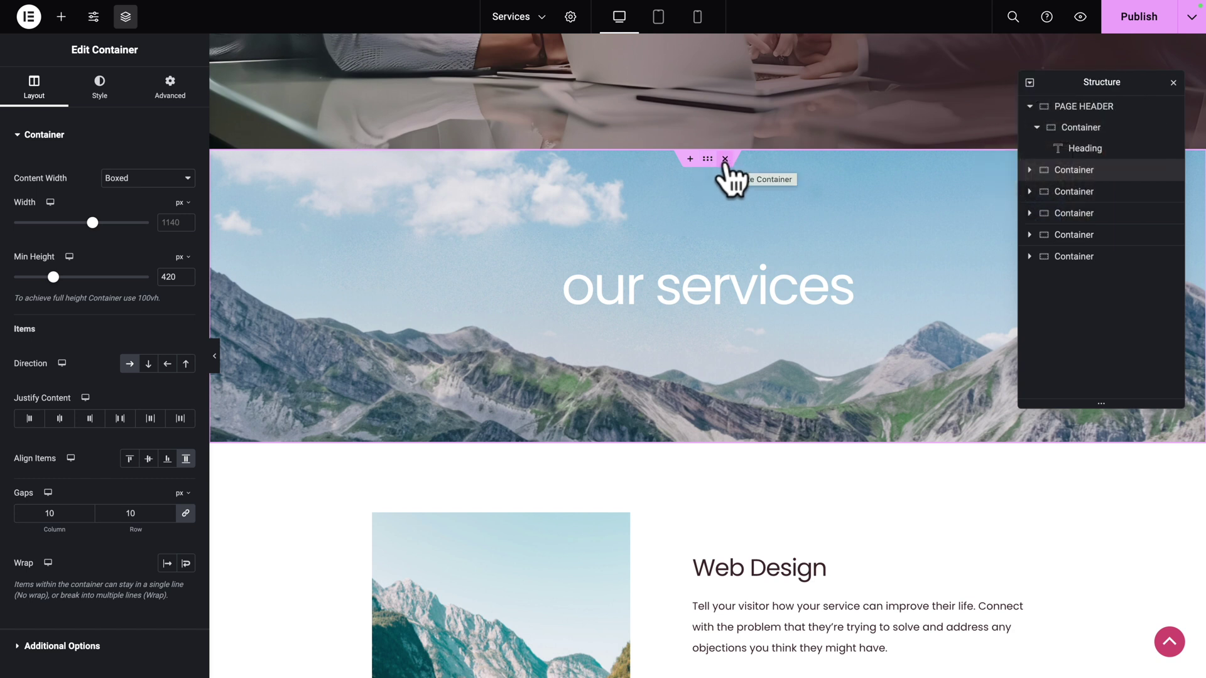
Delete the old 'our services' banner and set the Page Header background image to img-hor-05.
left_click(725, 159)
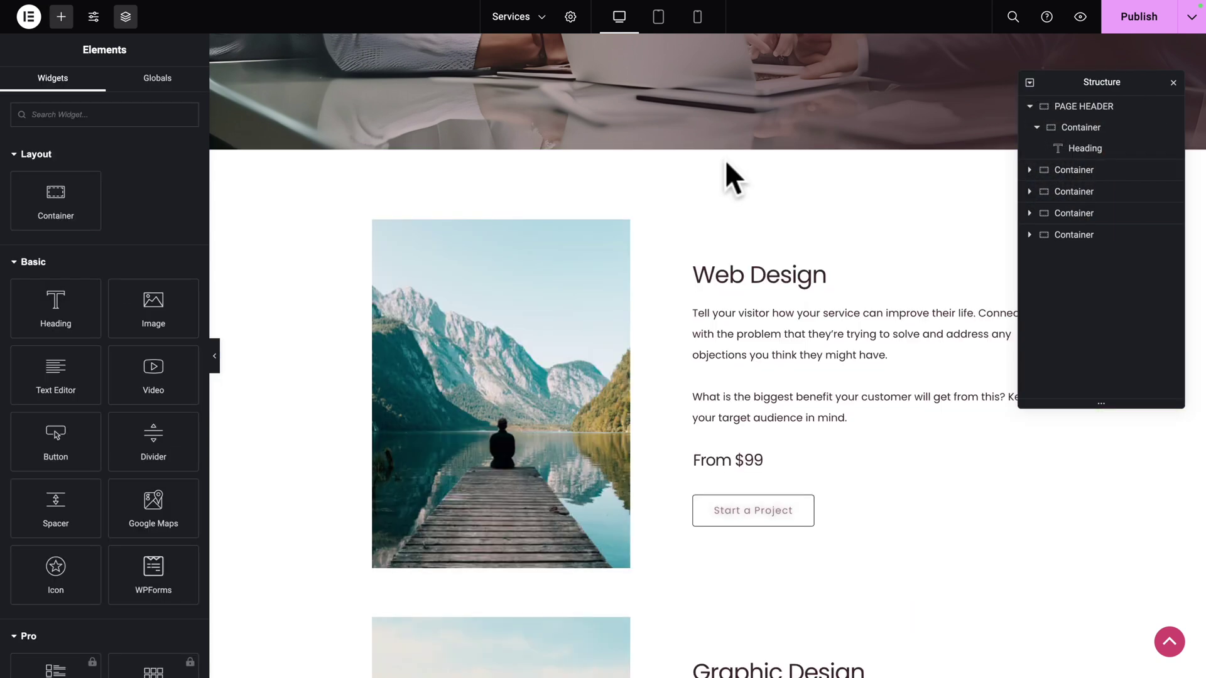
scroll(725, 159, "up", 7)
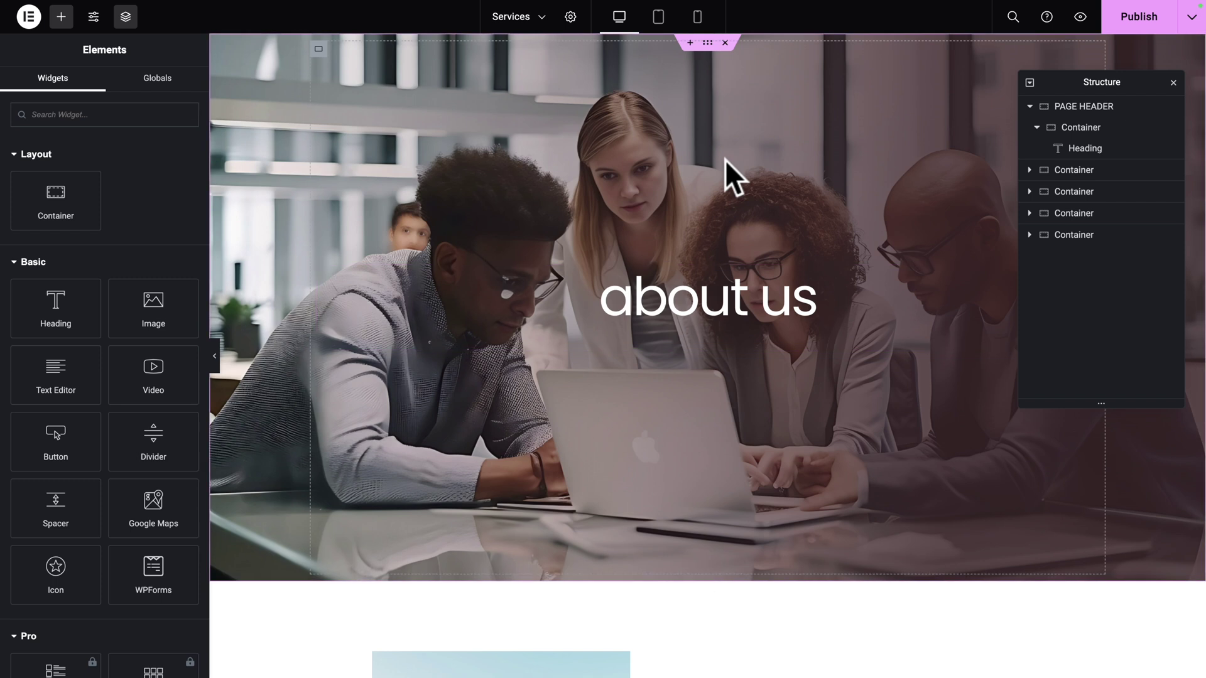
left_click(707, 44)
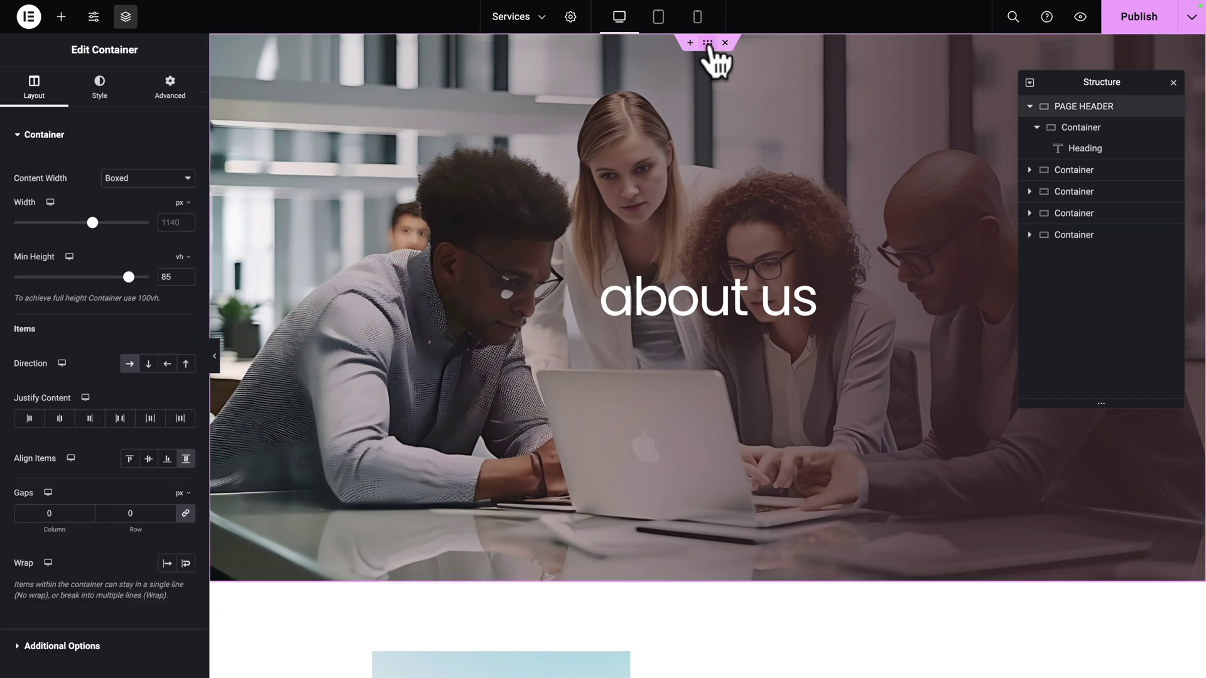
left_click(97, 95)
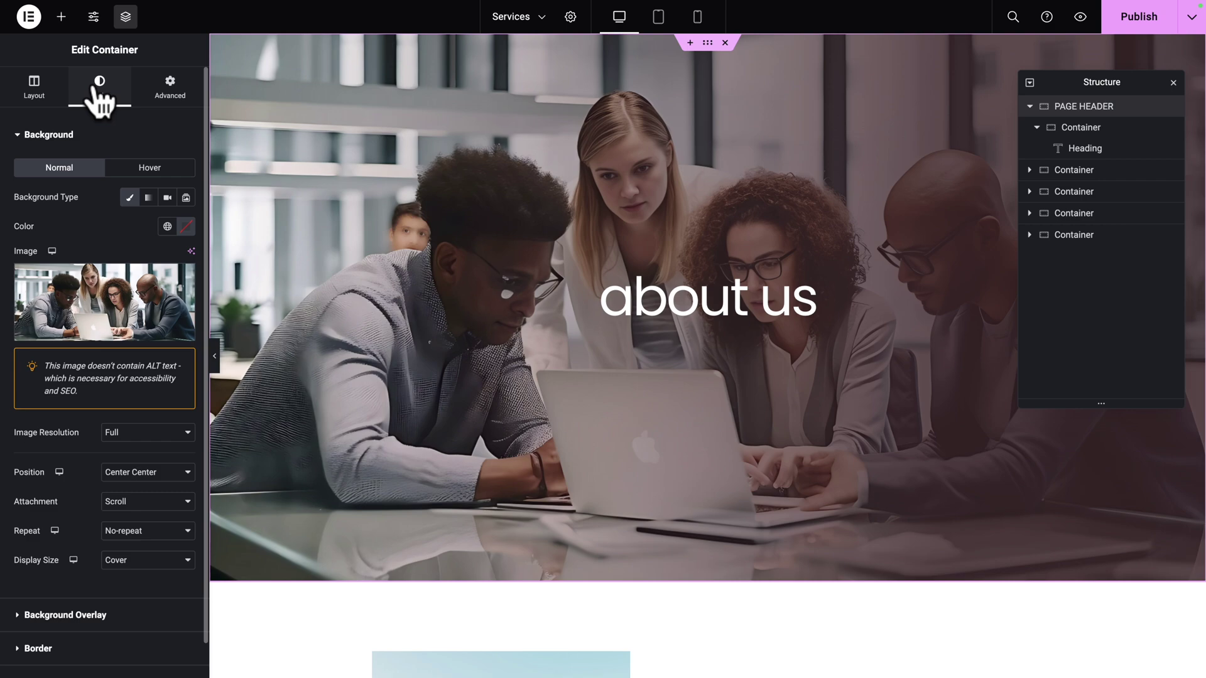
left_click(95, 279)
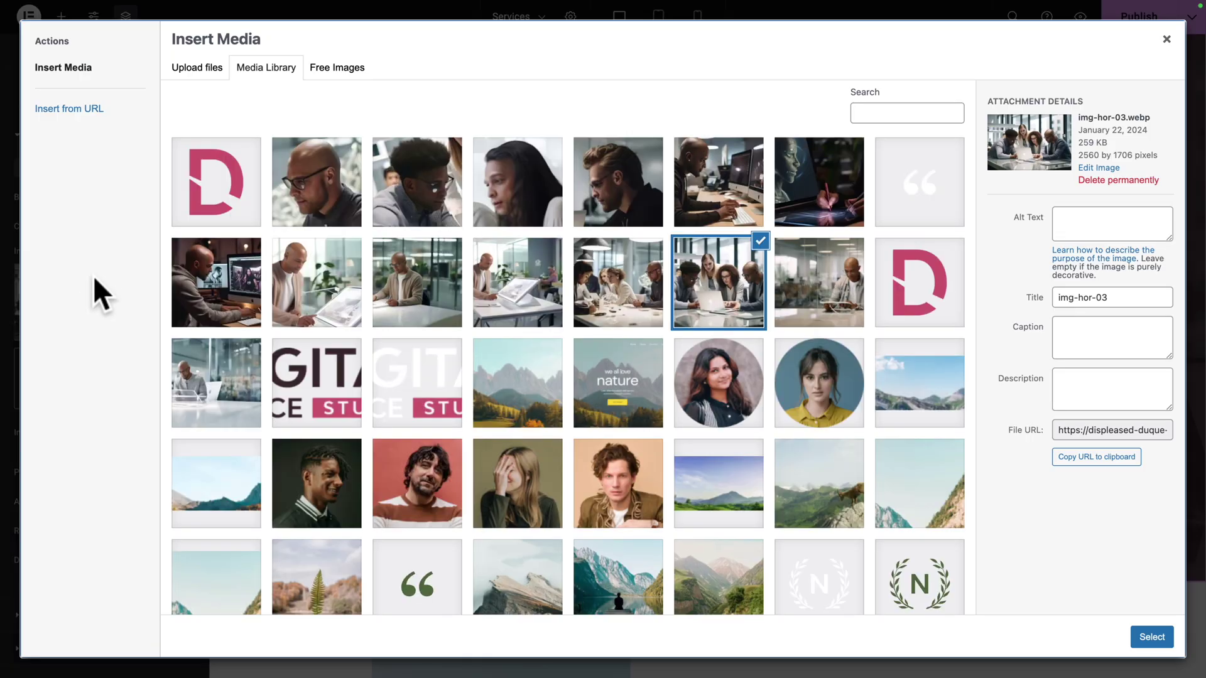
left_click(499, 295)
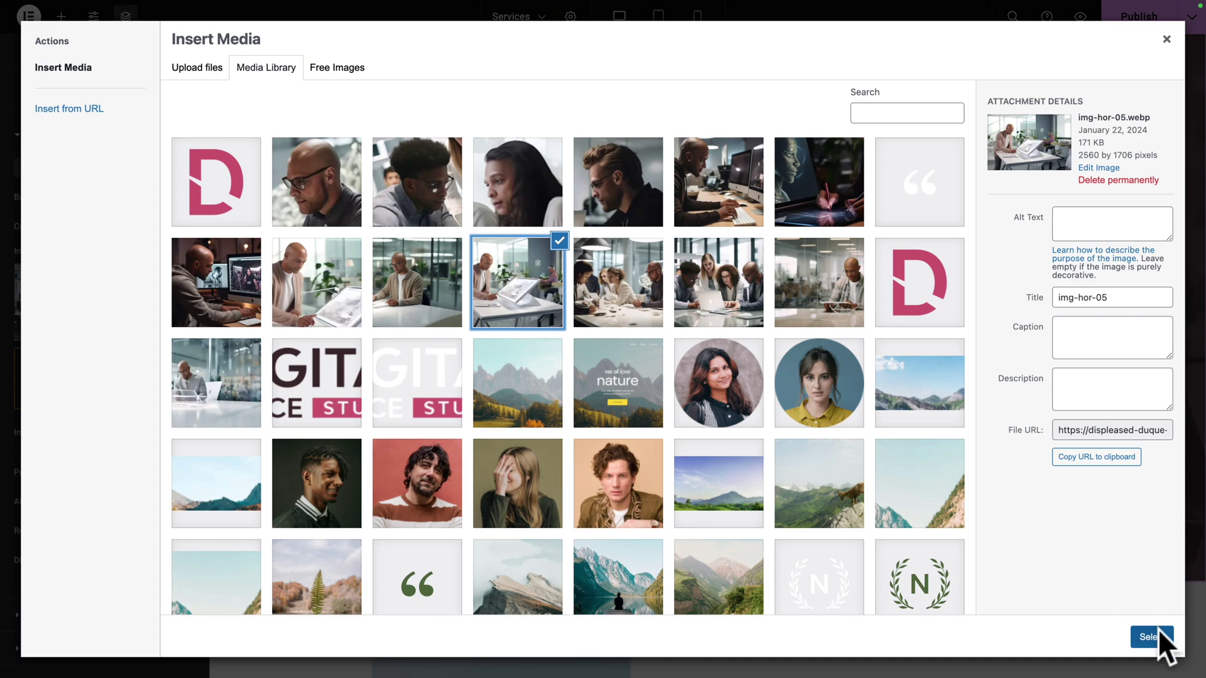
left_click(1162, 638)
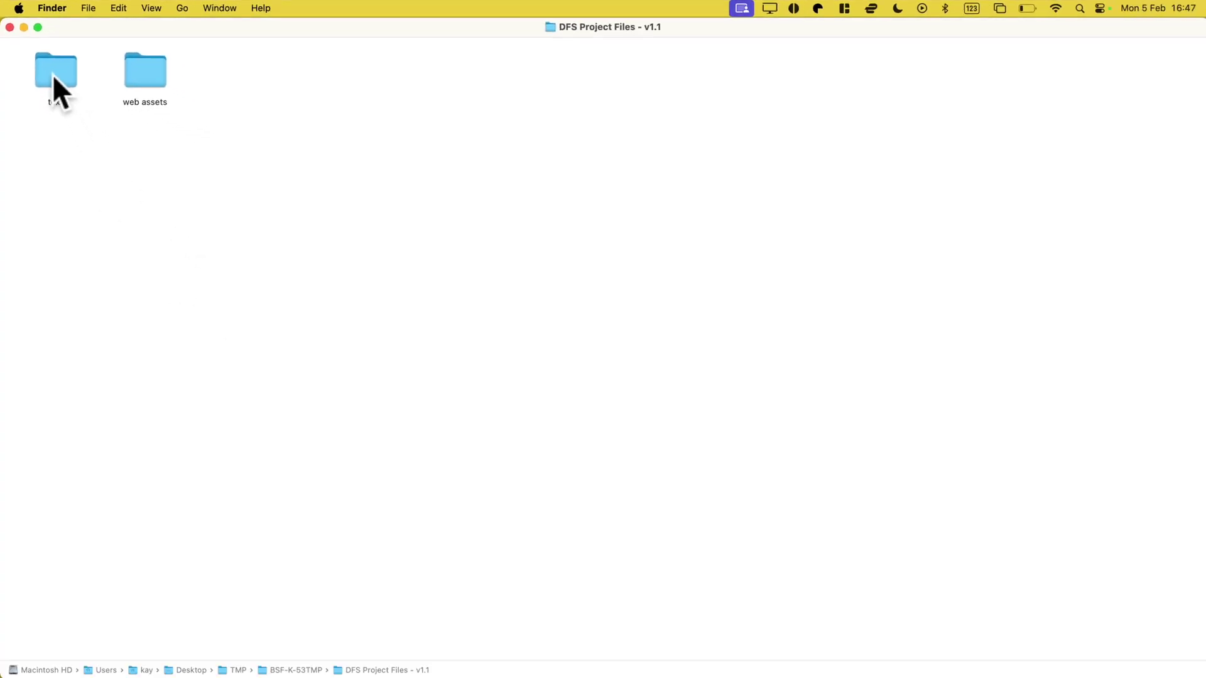
Open 03-services.txt from the text folder in Finder.
double_click(54, 78)
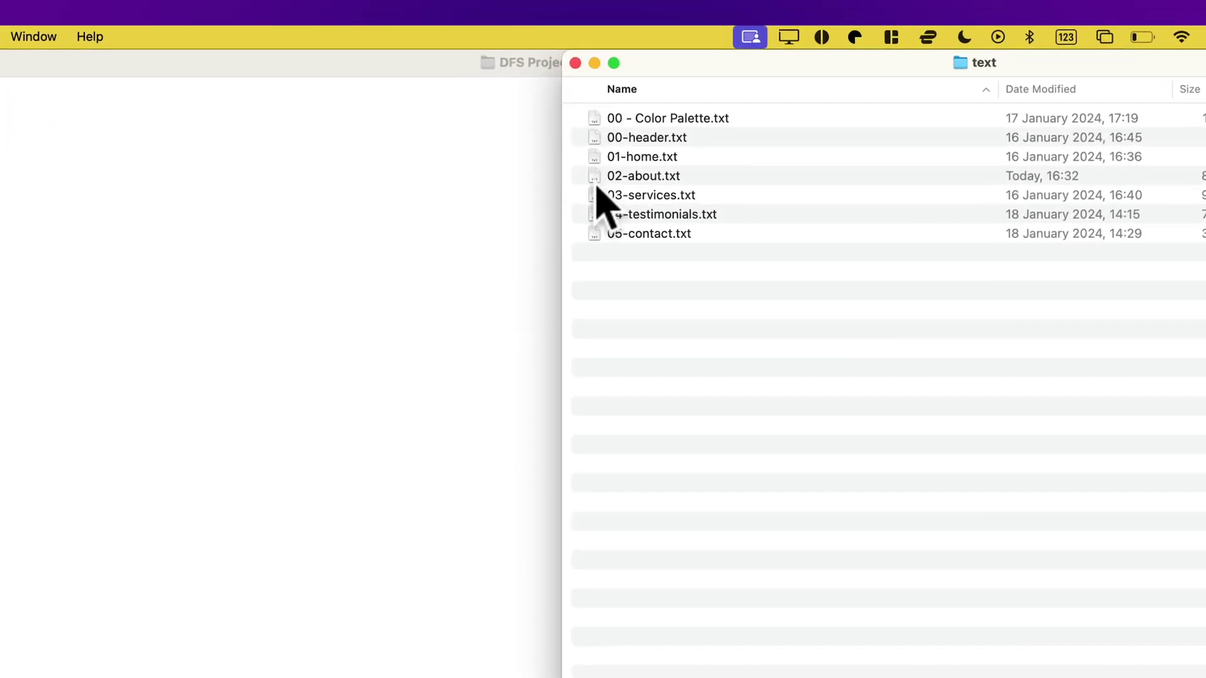
left_click(660, 130)
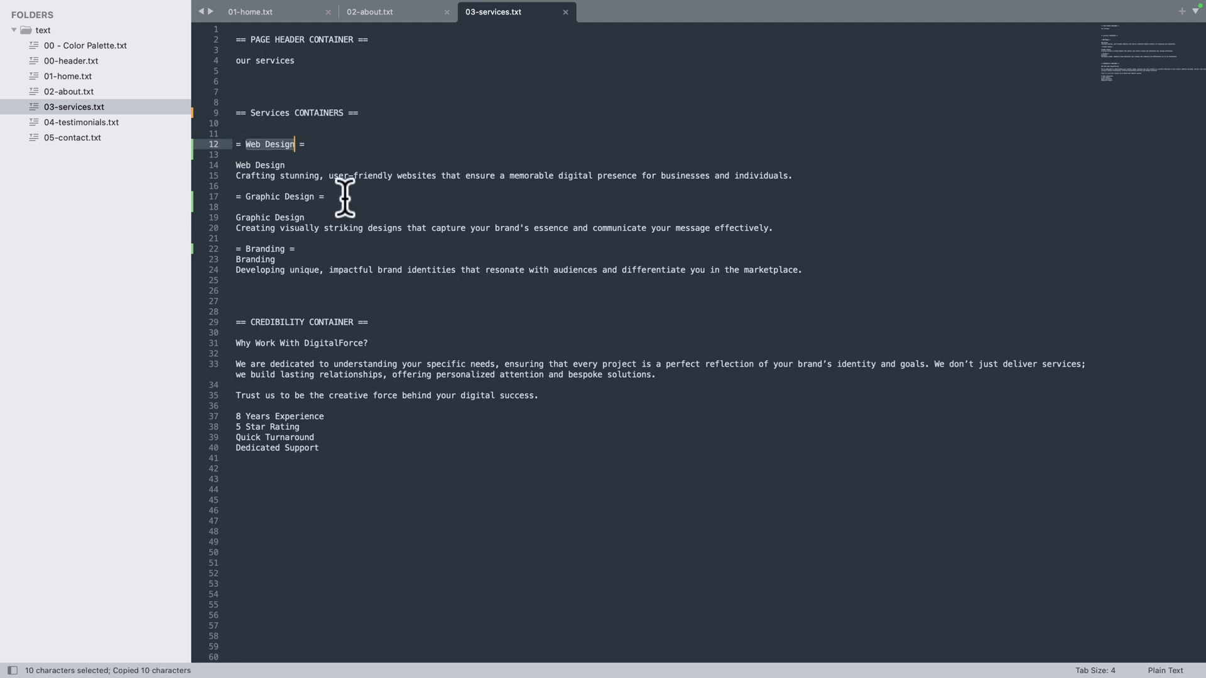
Rename the containers Web Design, Graphic Design, Branding and CREDIBILITY using titles pasted from the notes.
key("ctrl+Left")
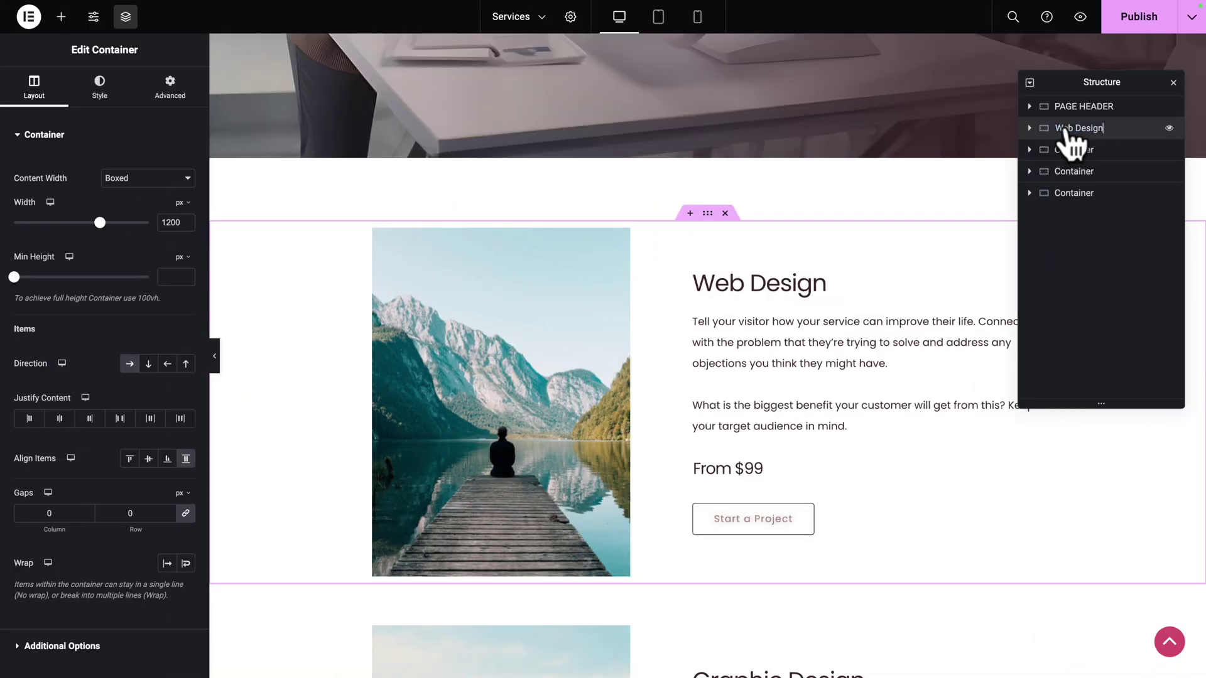
key("ctrl+Right")
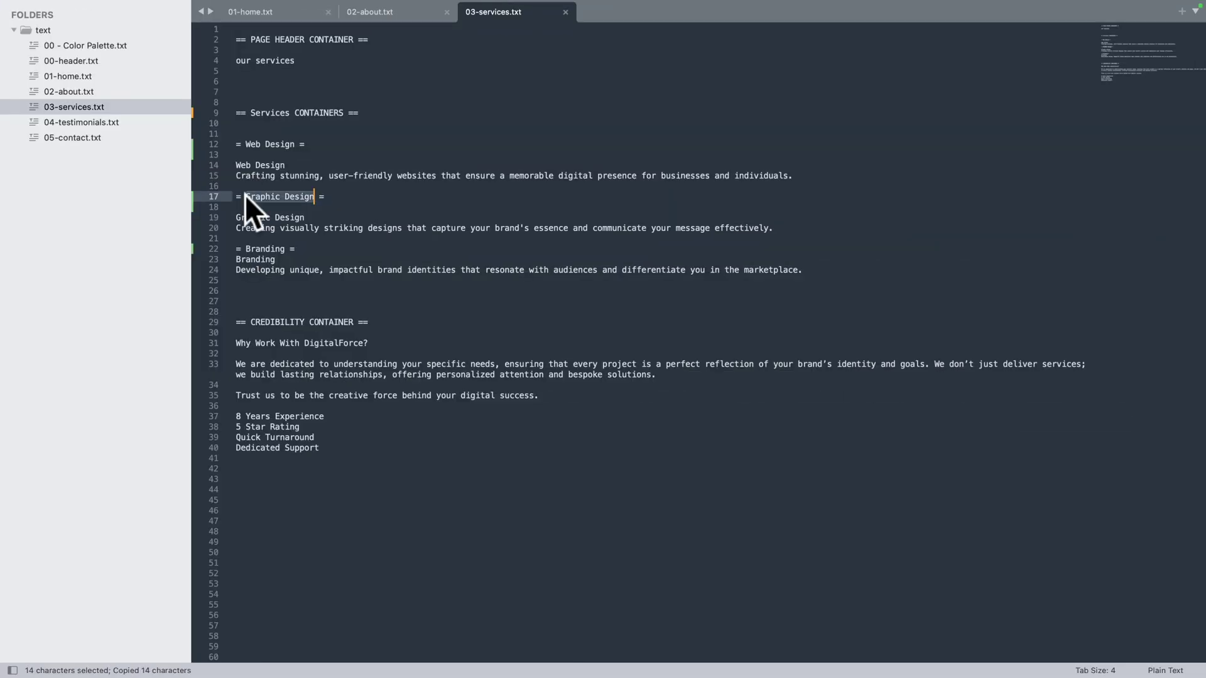
key("ctrl+Left")
type("Graphic Design")
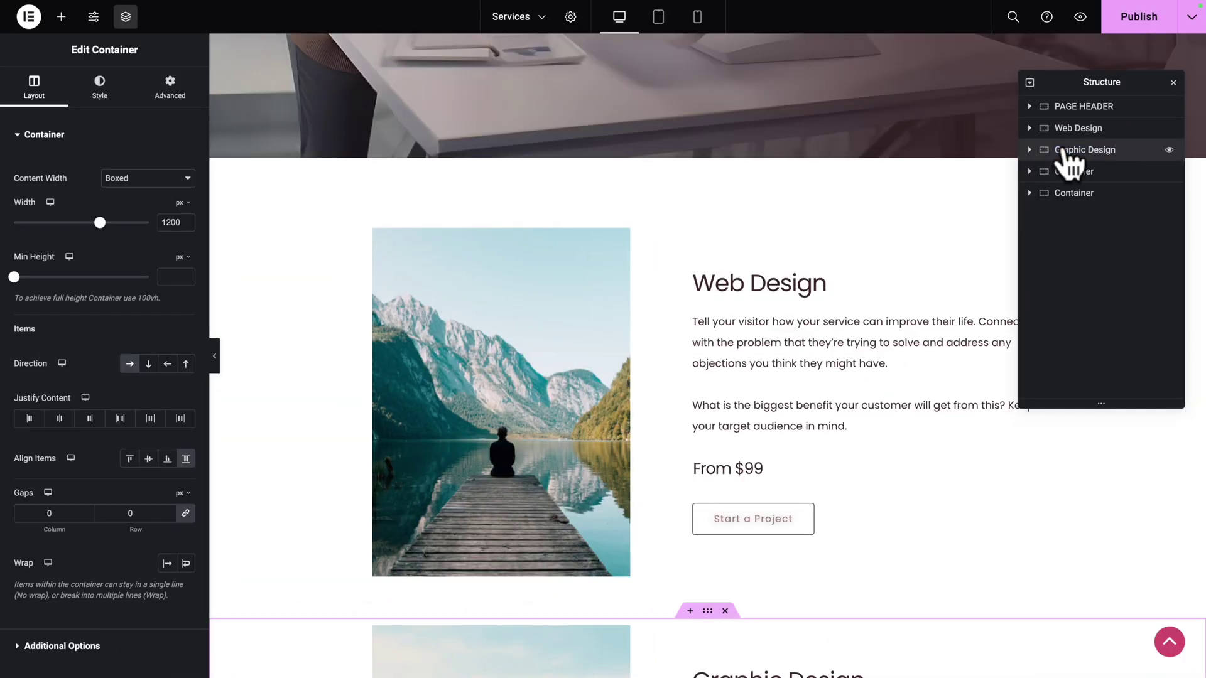
key("ctrl+Right")
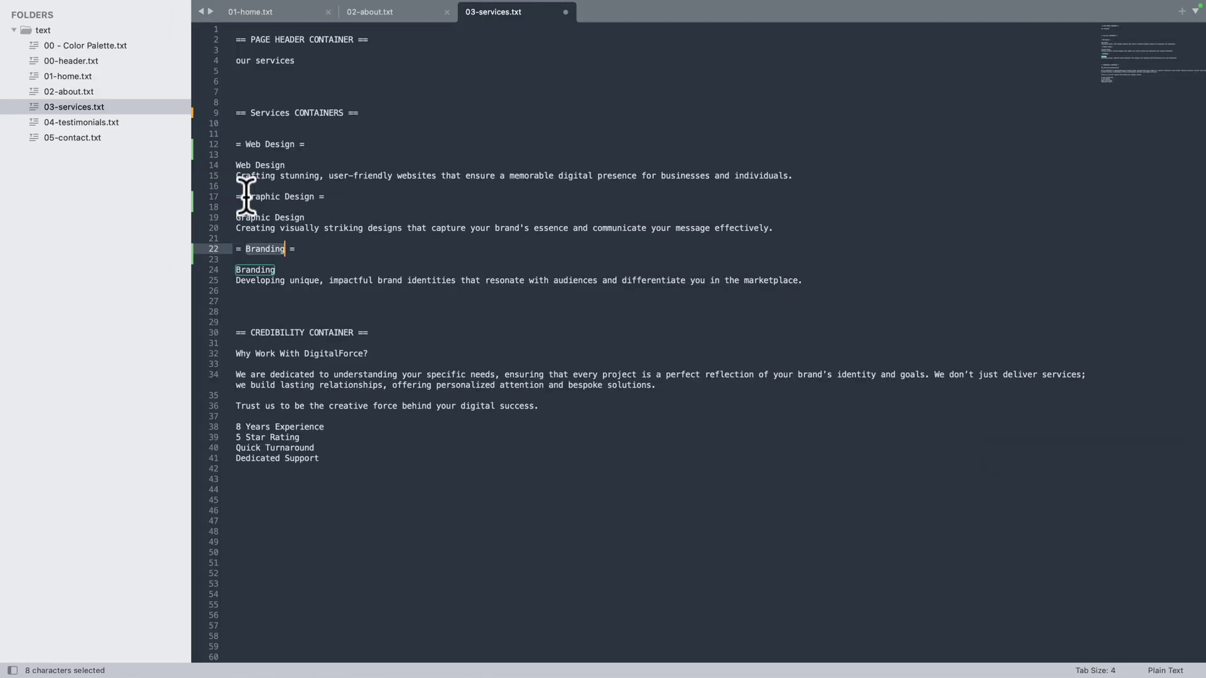
key("ctrl+Left")
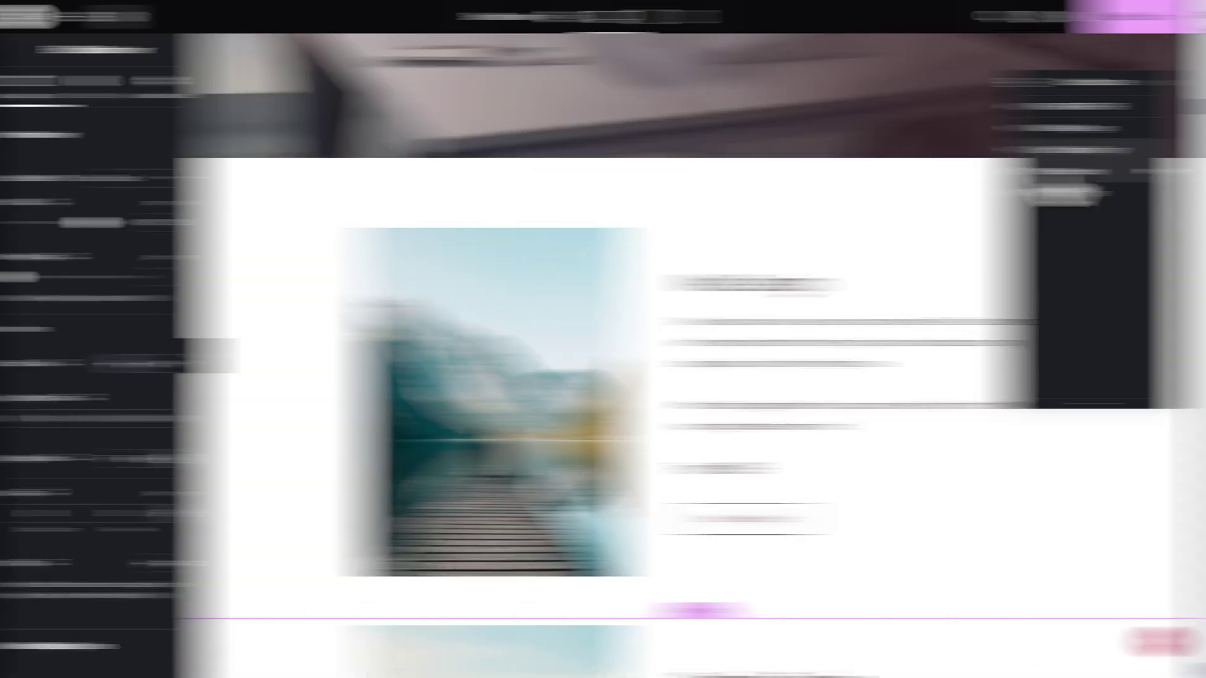
type("Branding")
key("ctrl+Right")
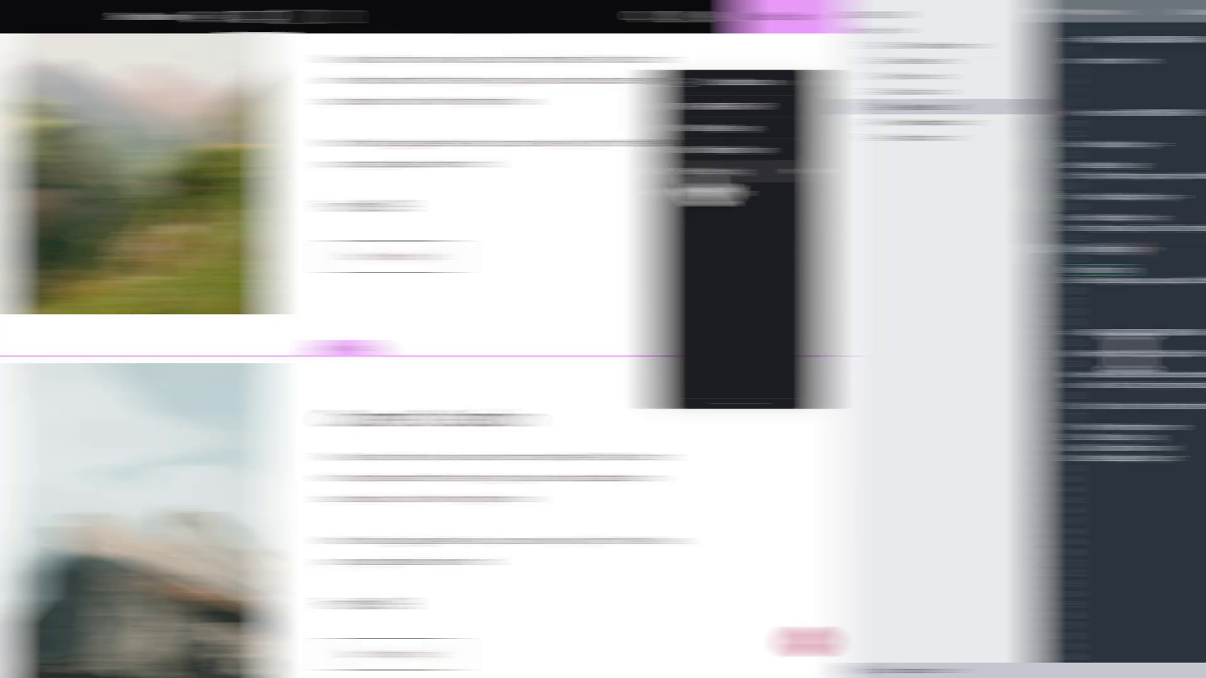
double_click(273, 333)
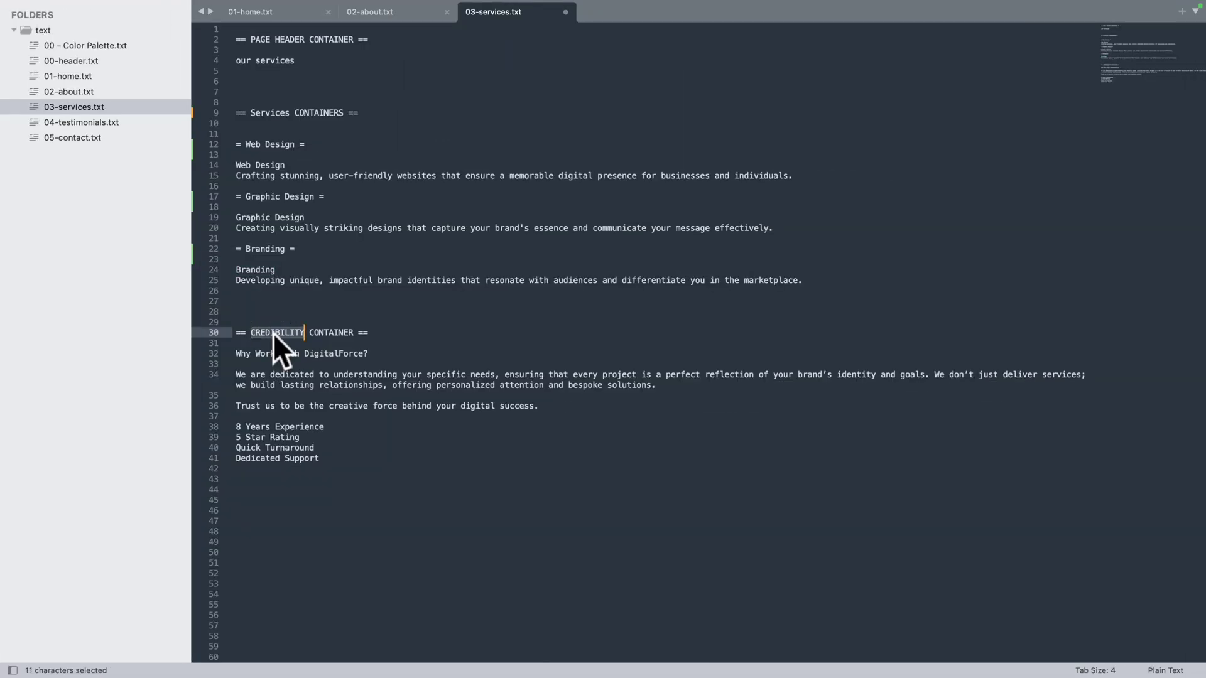
key("ctrl+Left")
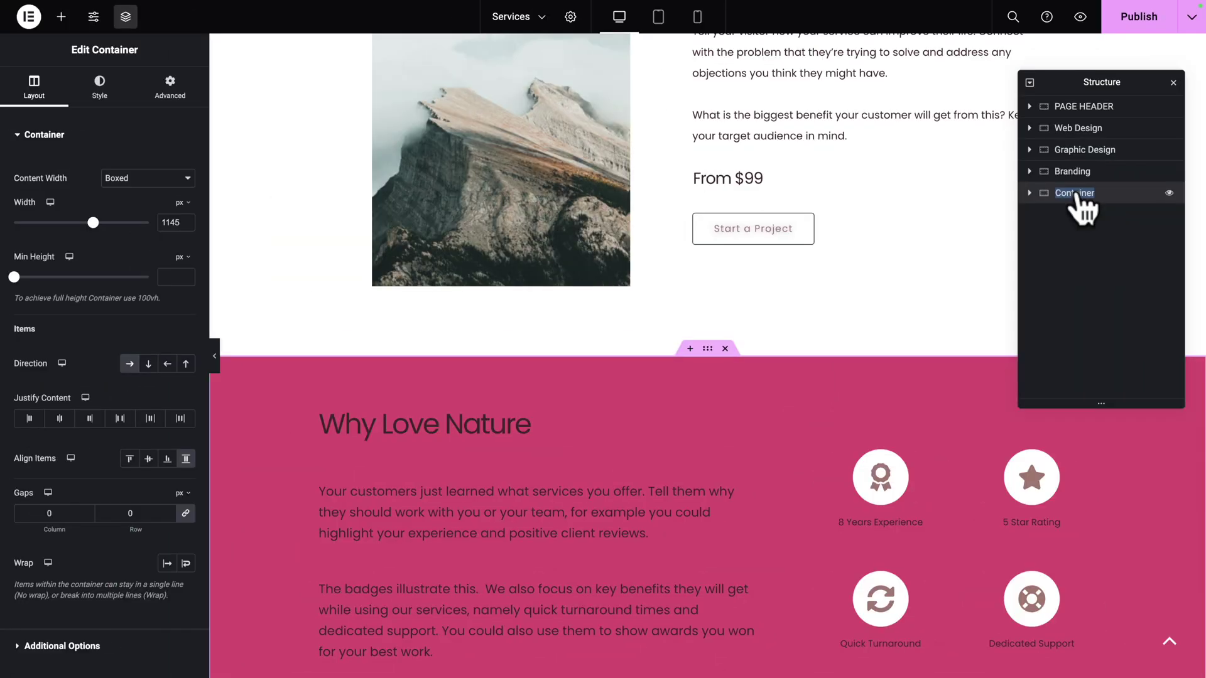
scroll(760, 137, "up", 10)
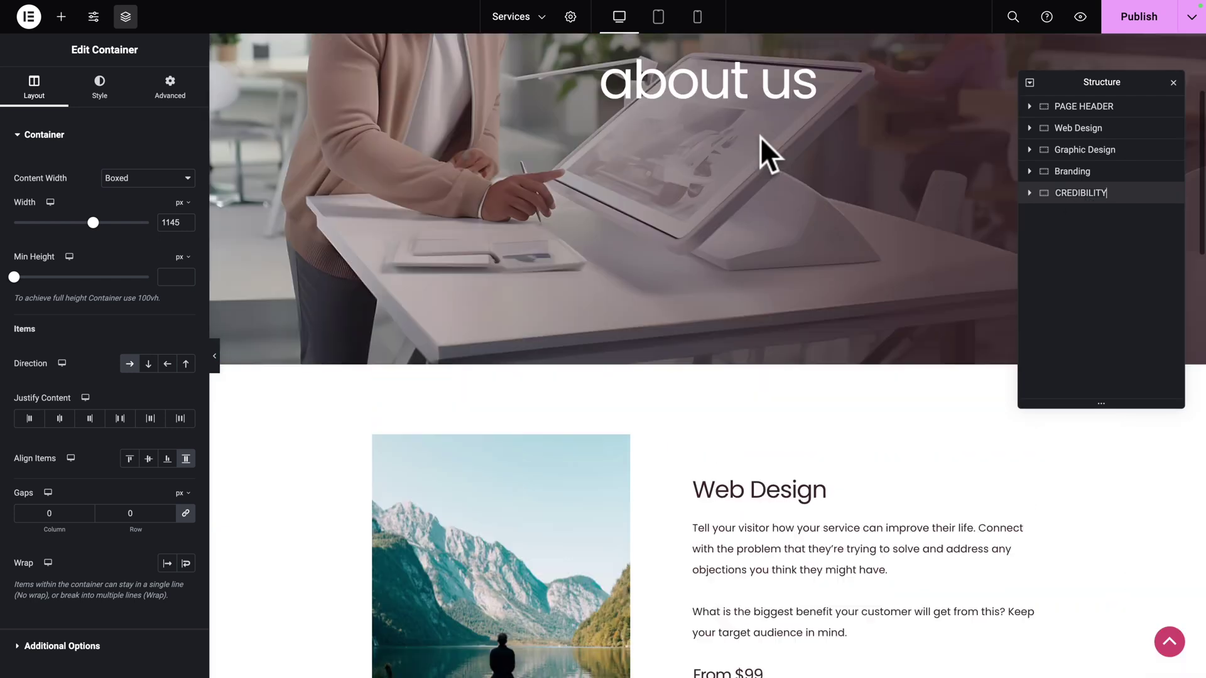
scroll(760, 137, "down", 7)
scroll(760, 136, "down", 1)
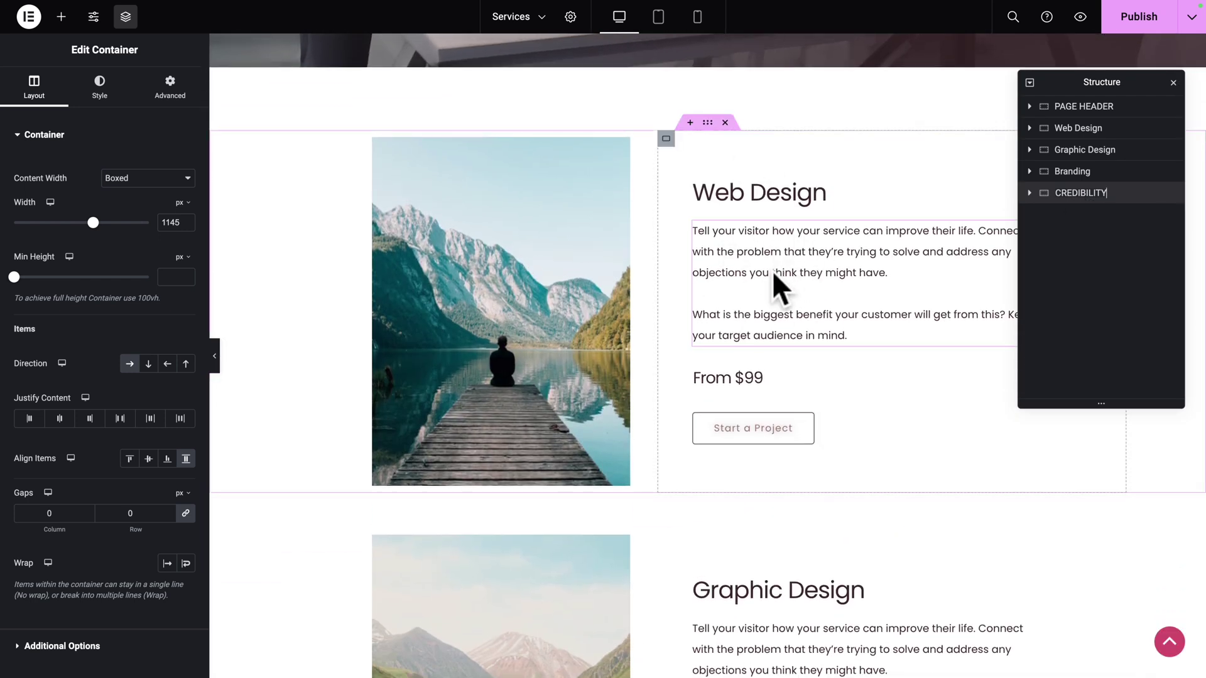
Copy the two Web Design description paragraphs from the notes and select the description text widget.
key("ctrl+Right")
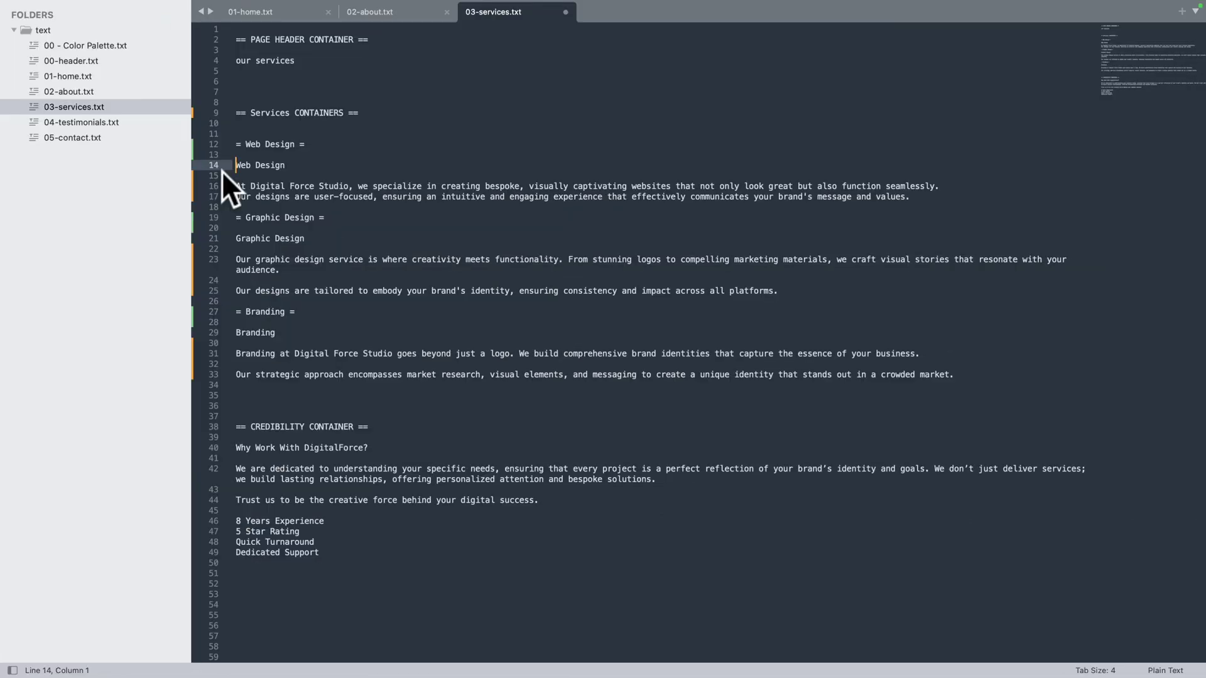
left_click_drag(238, 186, 930, 194)
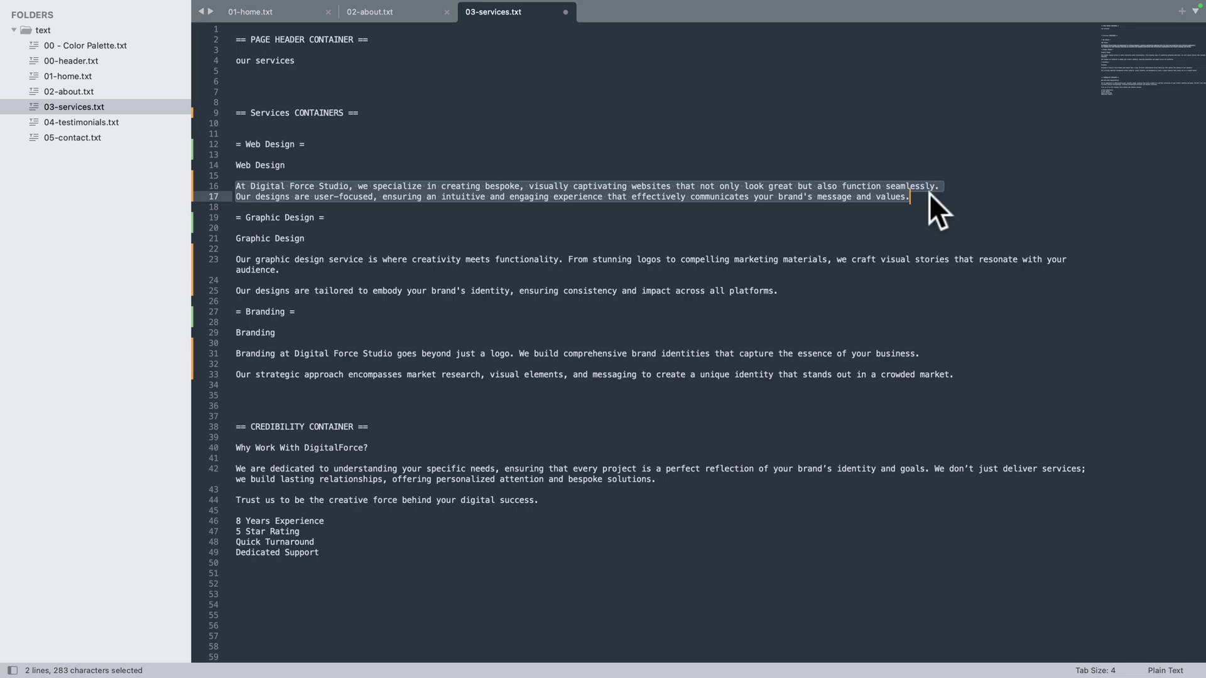
key("ctrl+c")
key("ctrl+Left")
left_click(829, 251)
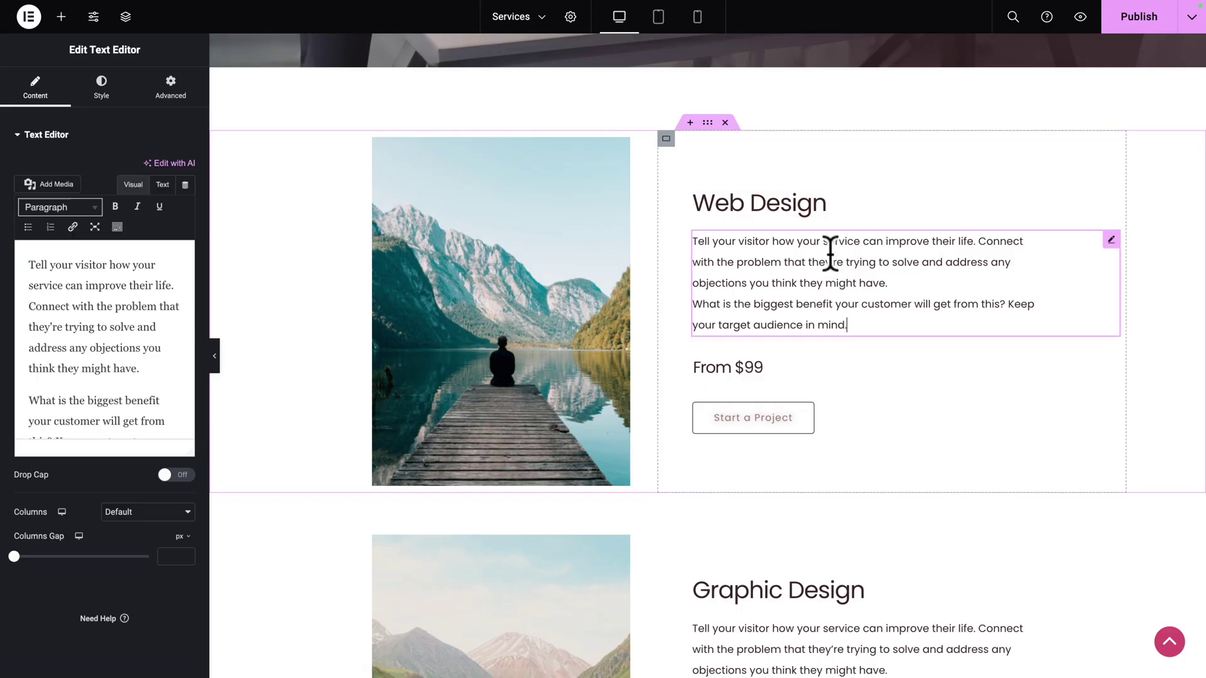
Replace the Web Design placeholder text with the two pasted paragraphs and delete the 'From $99' heading.
left_click(125, 328)
key("ctrl+a")
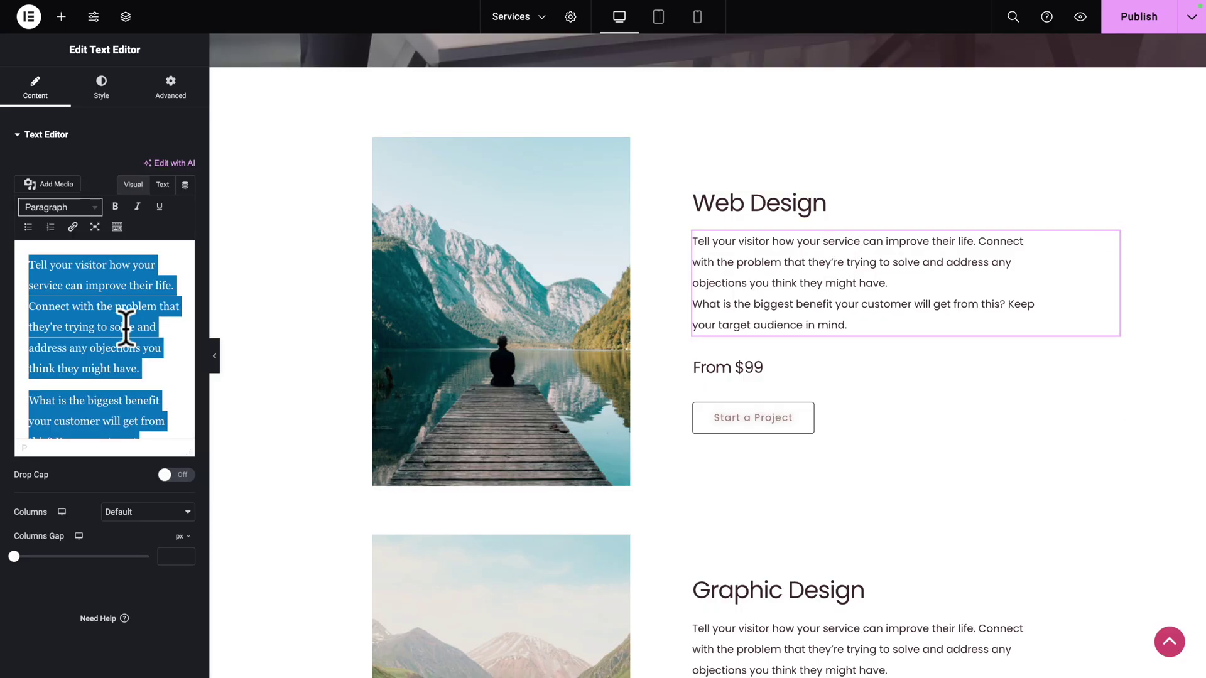
key("ctrl+v")
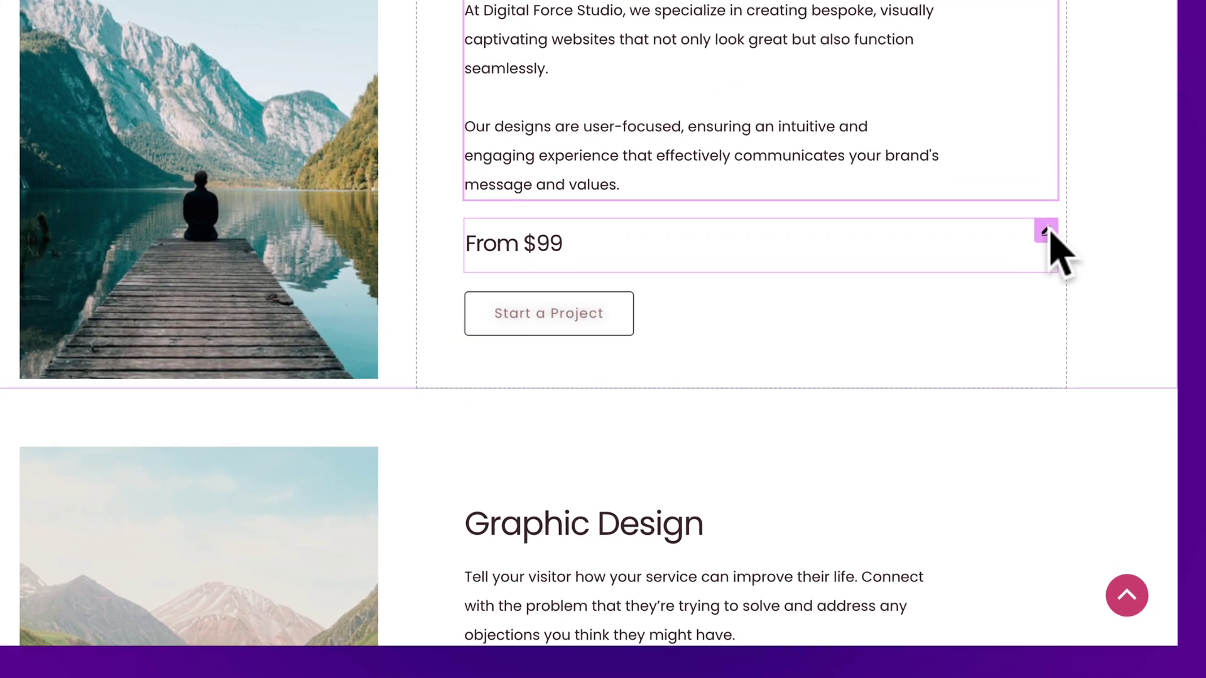
right_click(1111, 383)
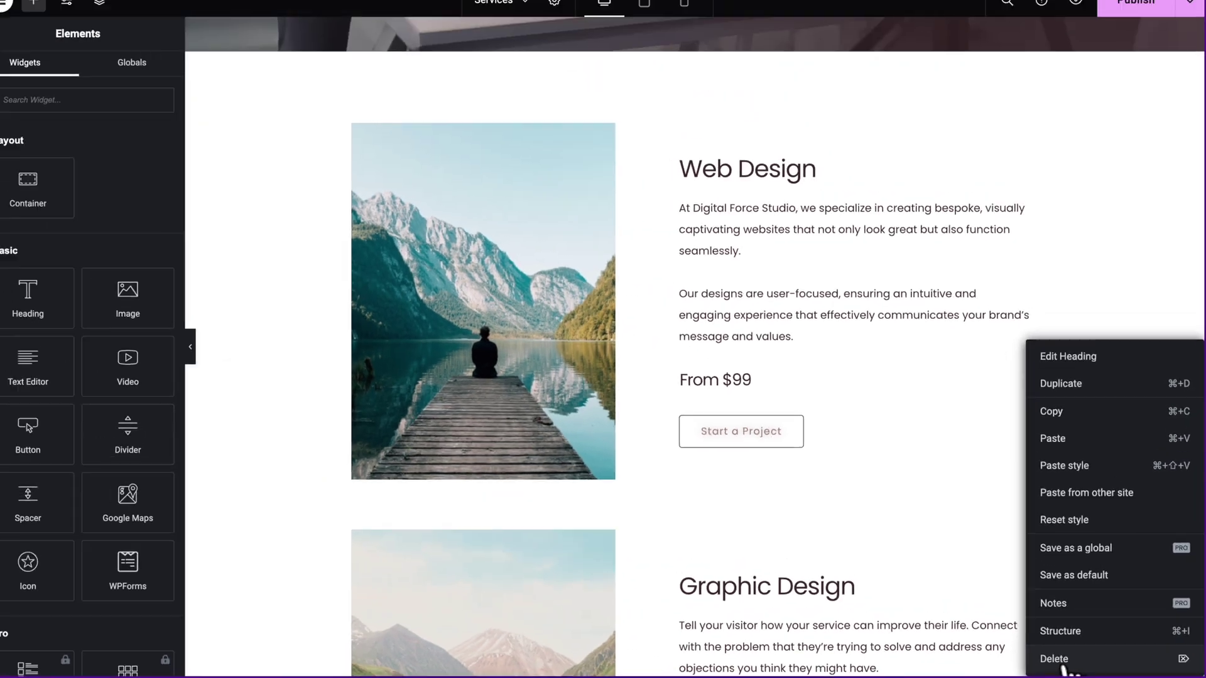
left_click(1005, 616)
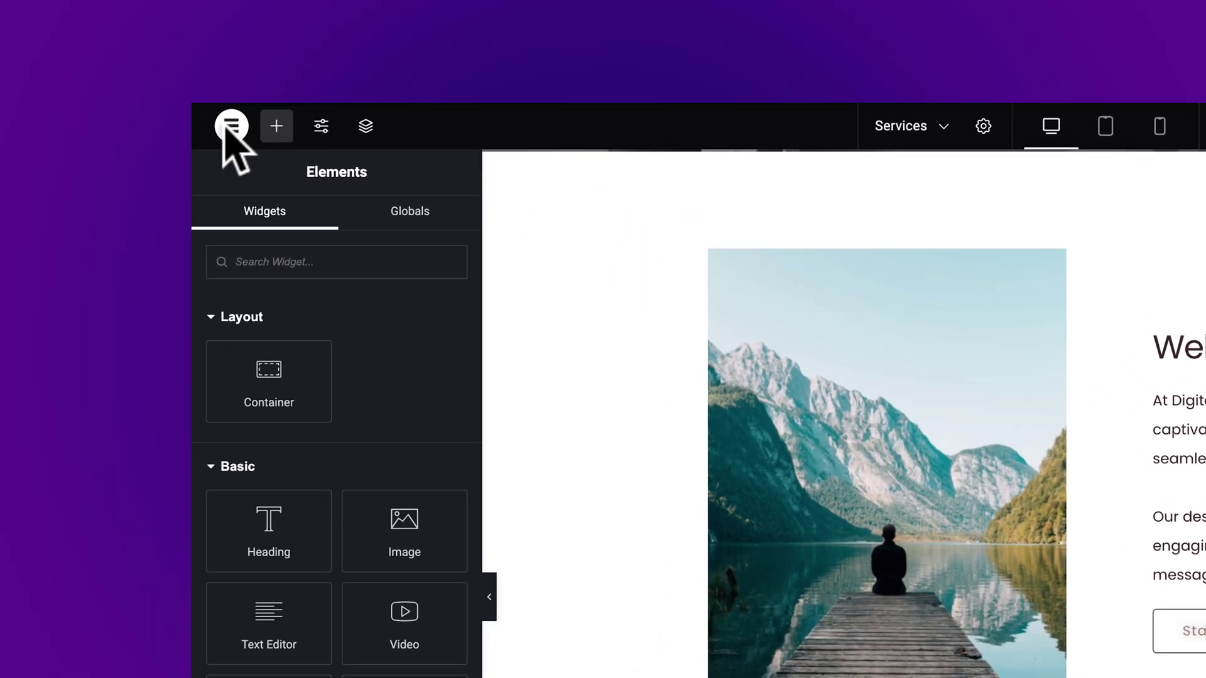
Go back to the About page in Elementor and copy its Let's Talk Now button.
left_click(232, 126)
left_click(294, 320)
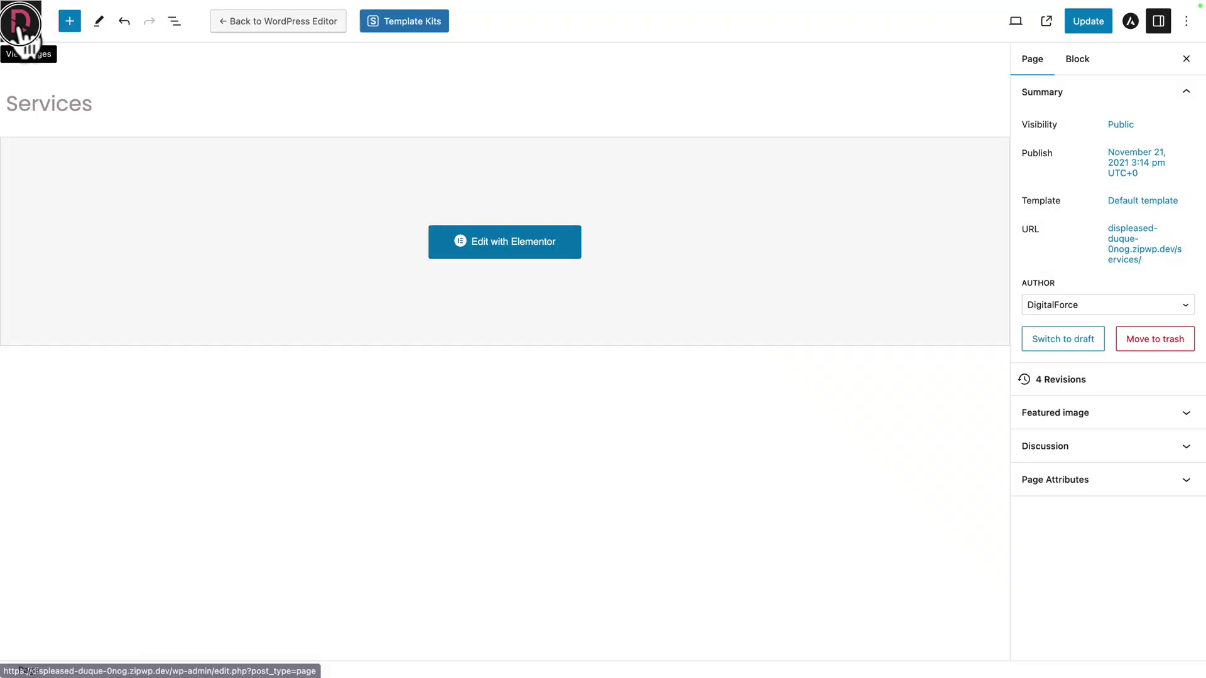
left_click(20, 26)
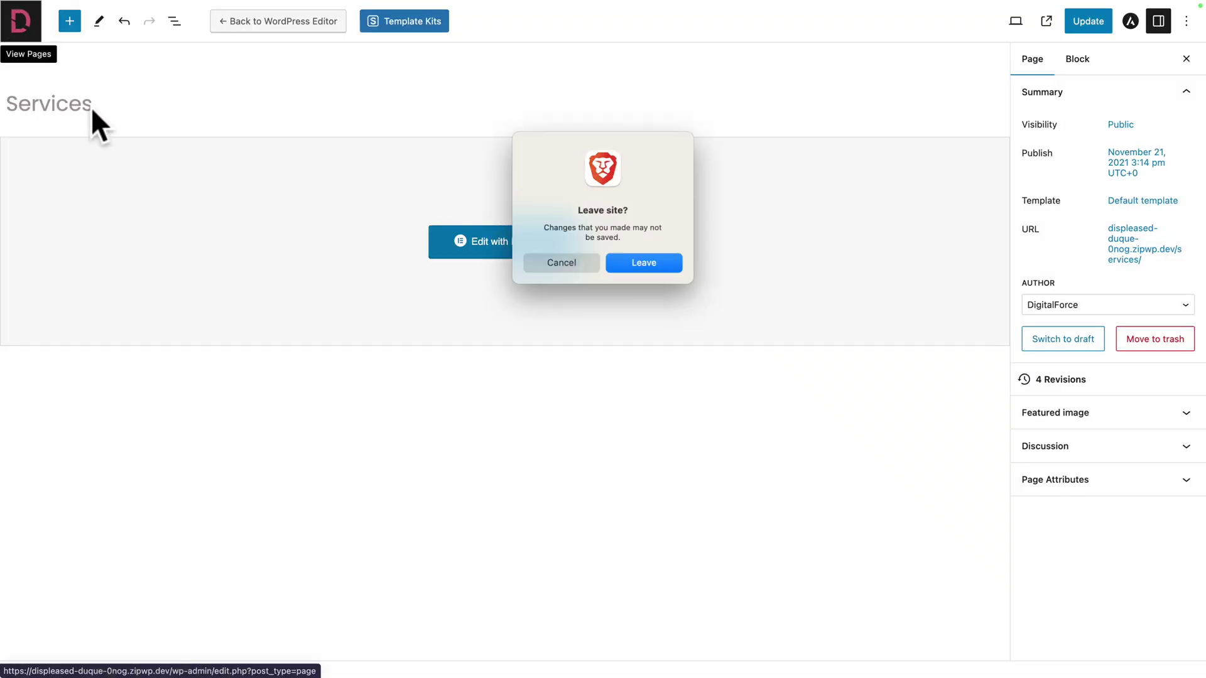
left_click(625, 260)
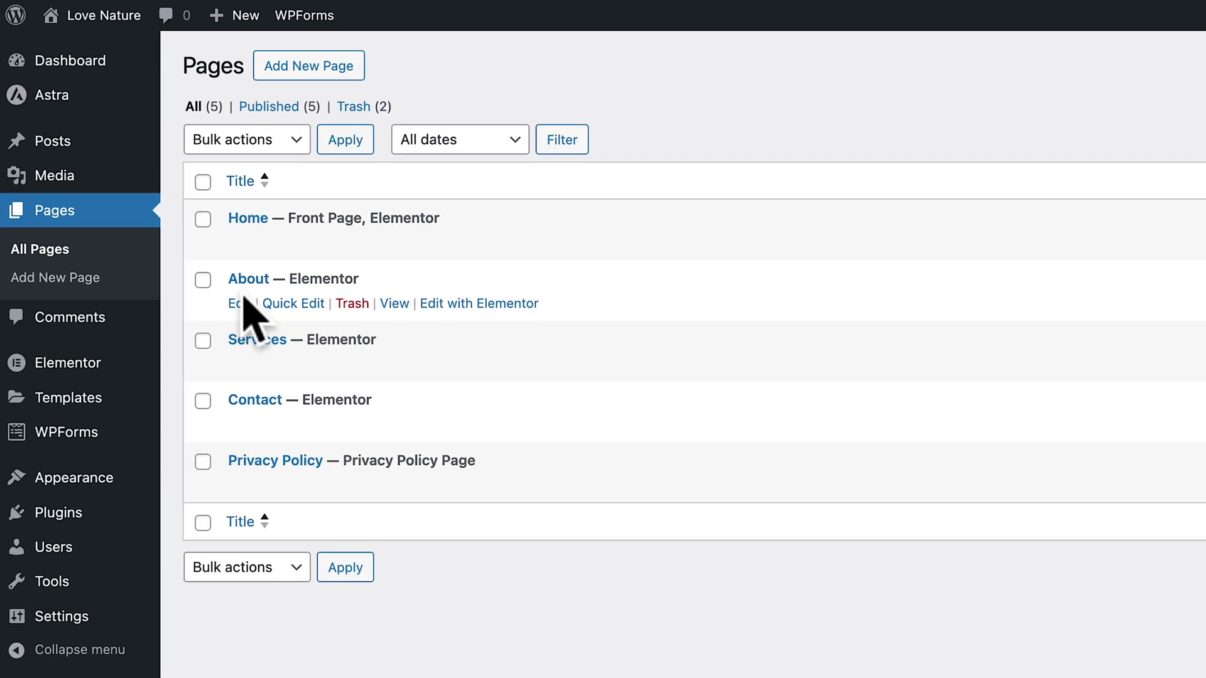
left_click(466, 305)
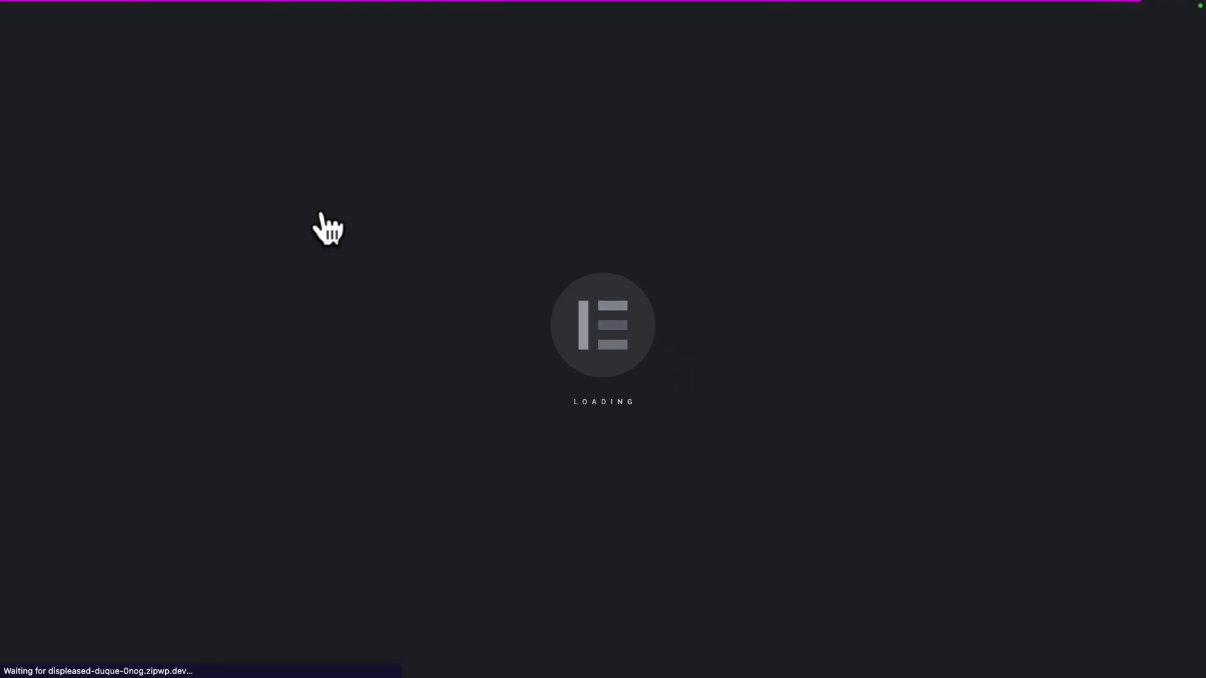
scroll(328, 230, "down", 5)
scroll(320, 227, "down", 20)
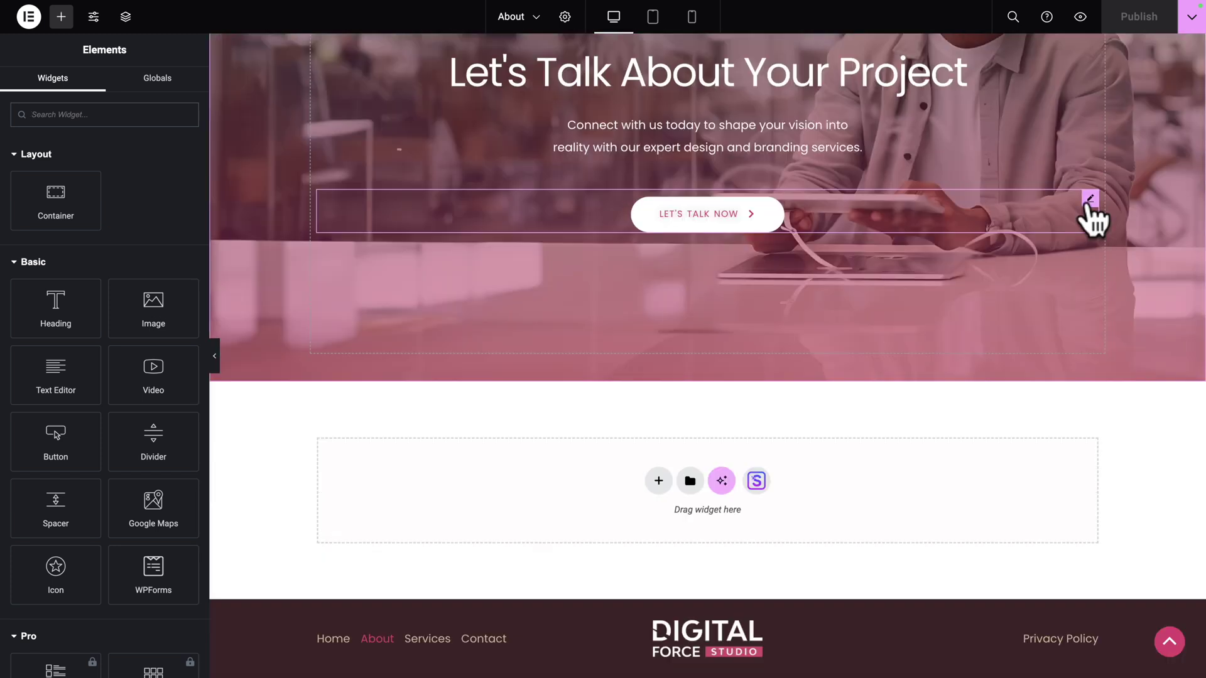
right_click(1091, 216)
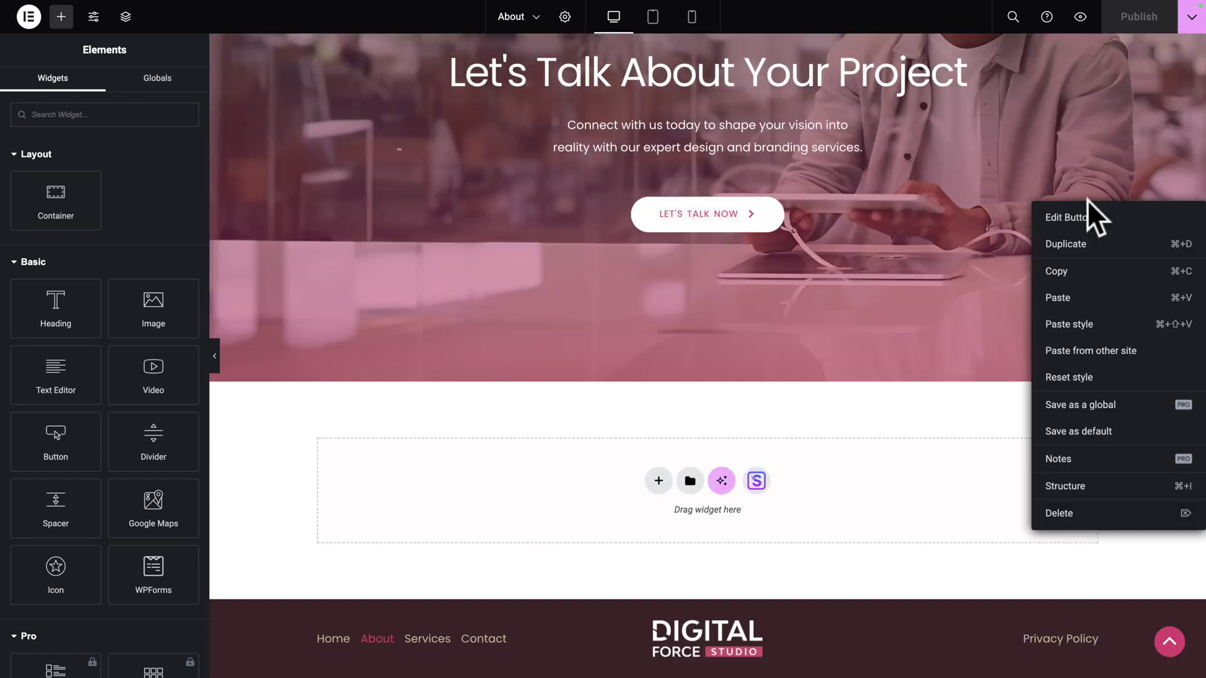
left_click(1057, 271)
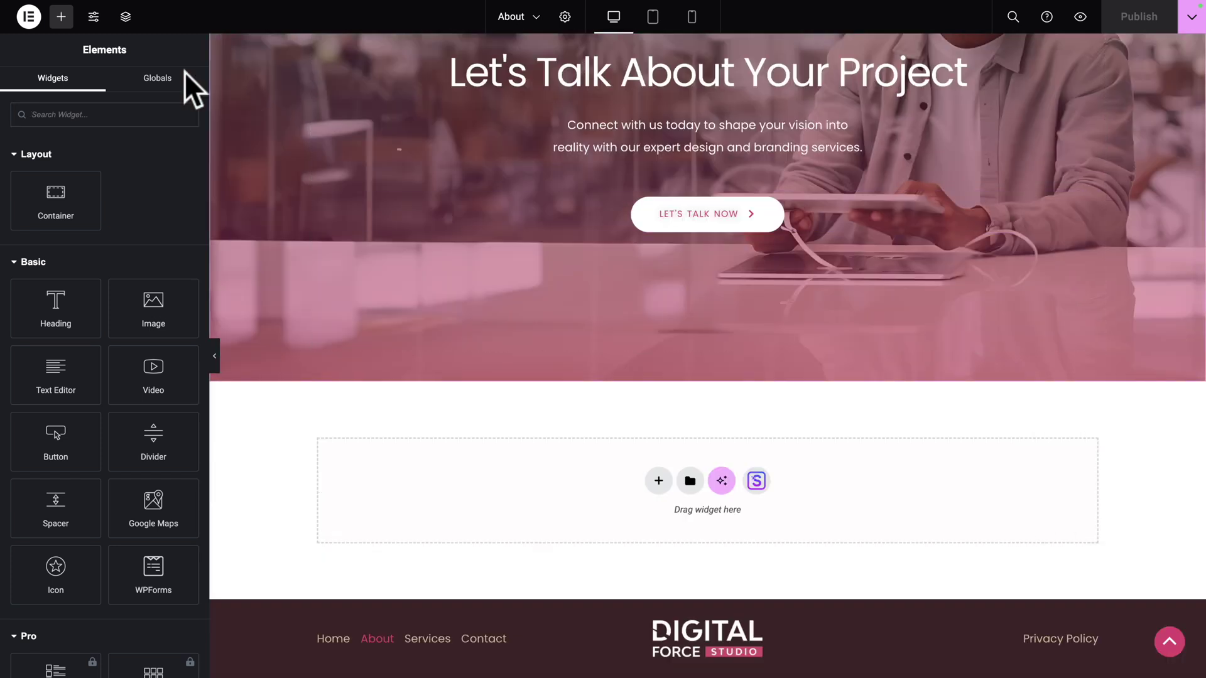
Exit to the WordPress Pages list and reopen the Services page in Elementor.
left_click(28, 17)
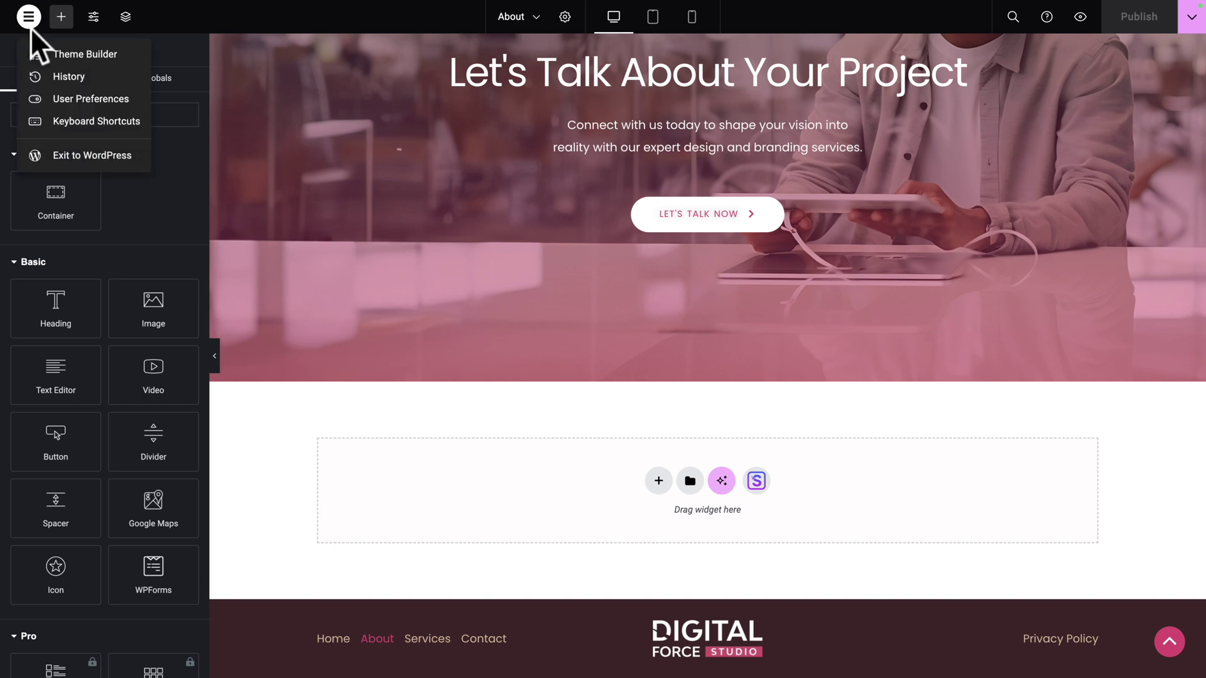
left_click(49, 155)
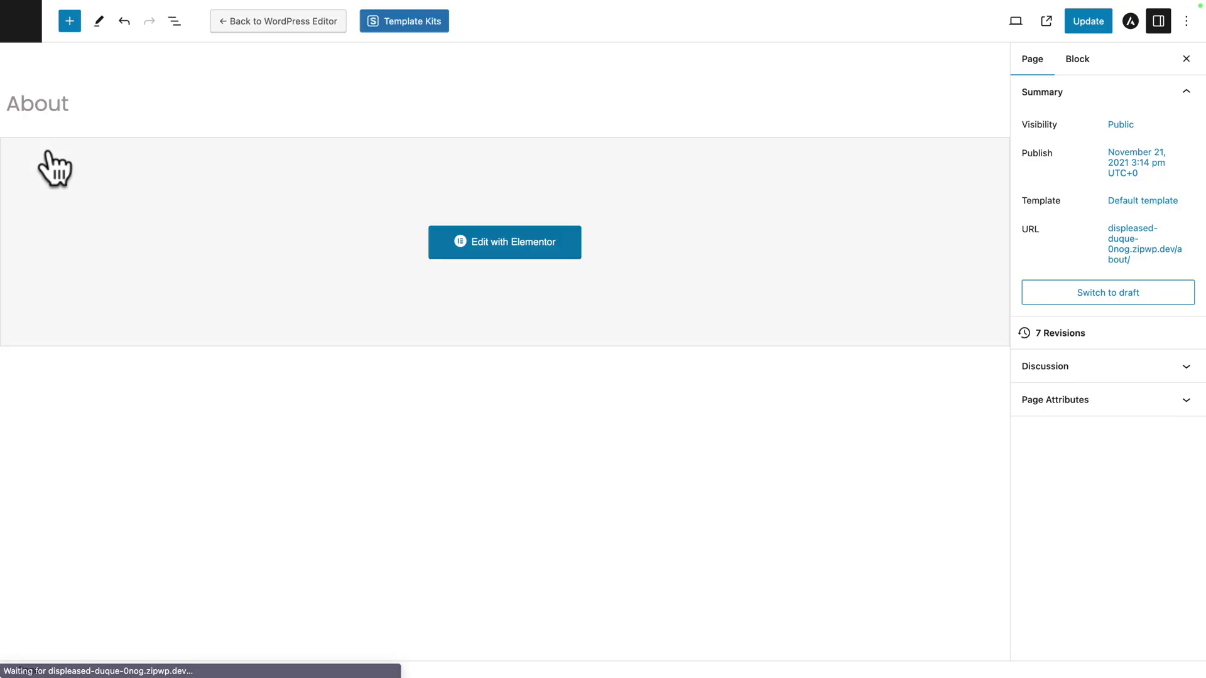
left_click(19, 32)
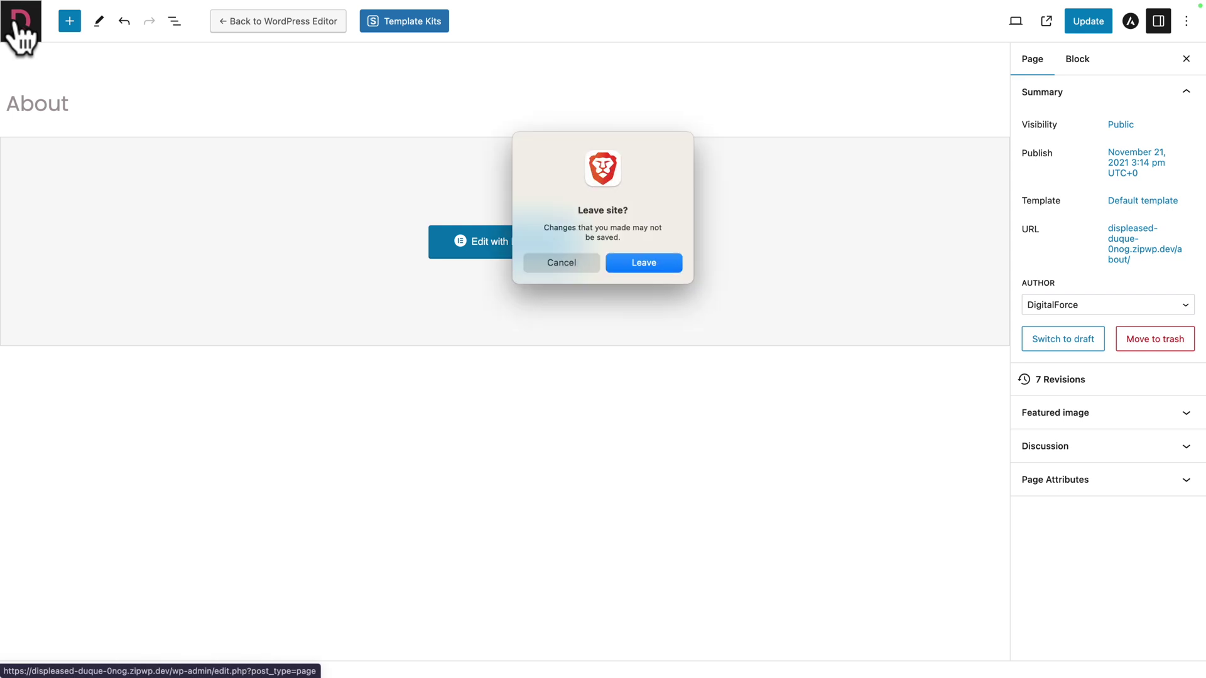
left_click(648, 270)
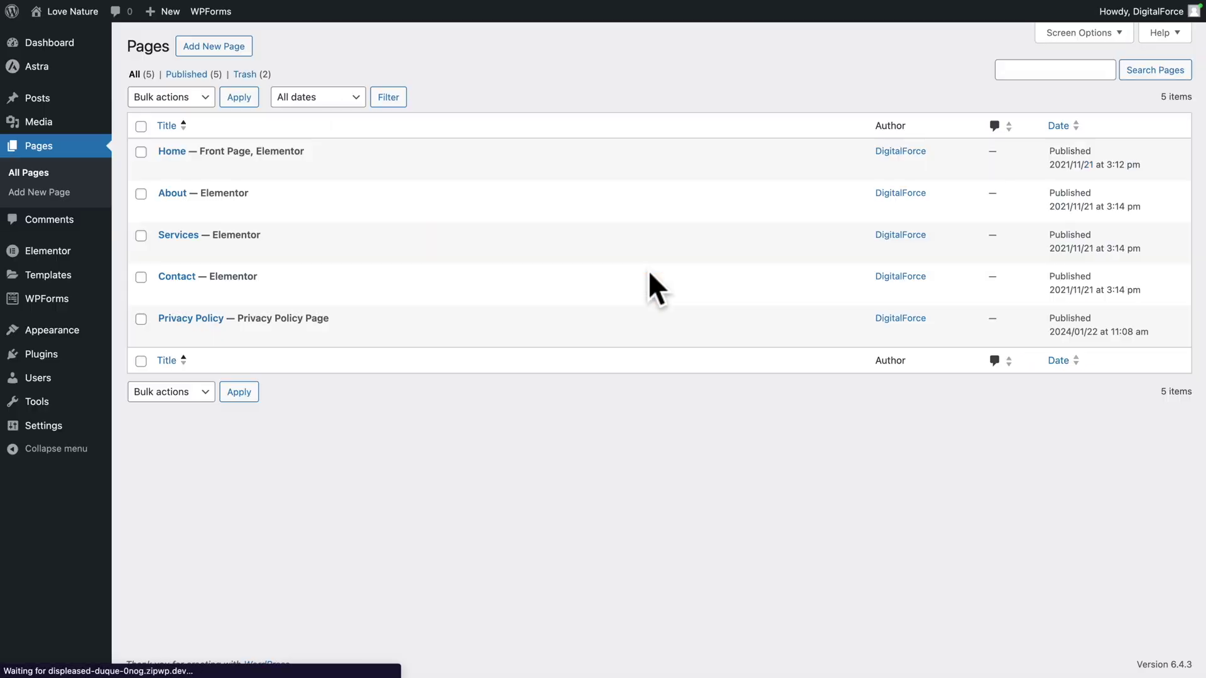
left_click(308, 251)
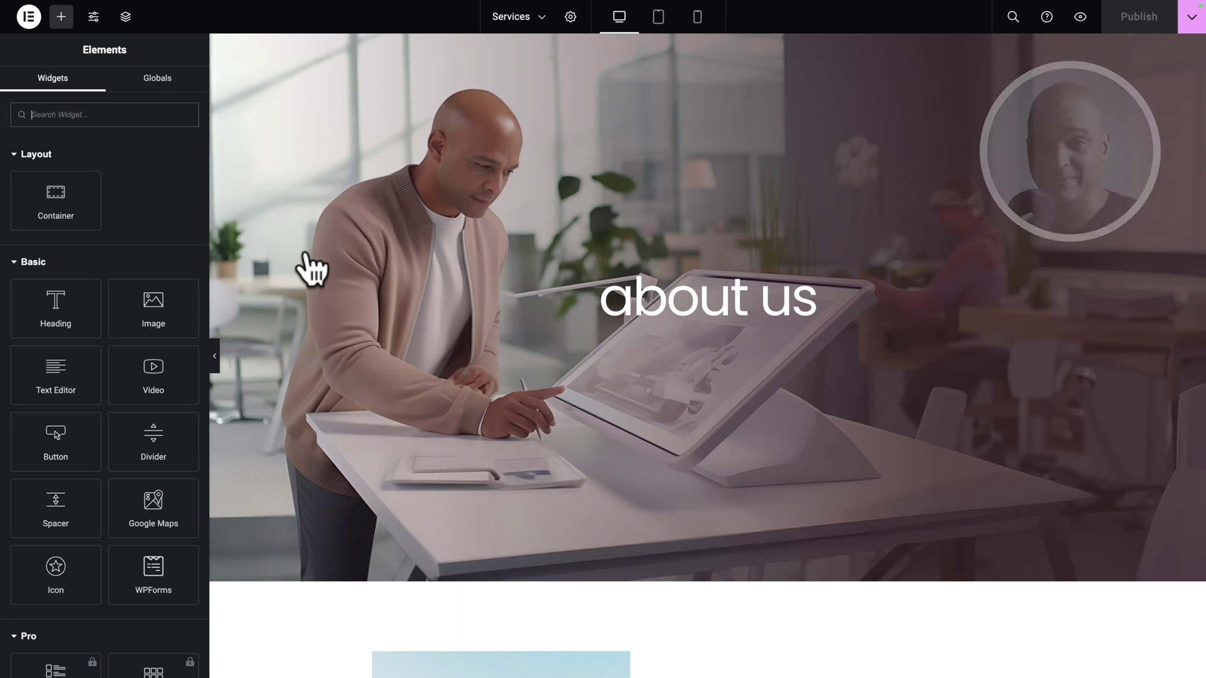
Paste the copied style onto Start a Project, link it to the contact page, and left-align it.
scroll(637, 349, "down", 10)
scroll(636, 349, "up", 3)
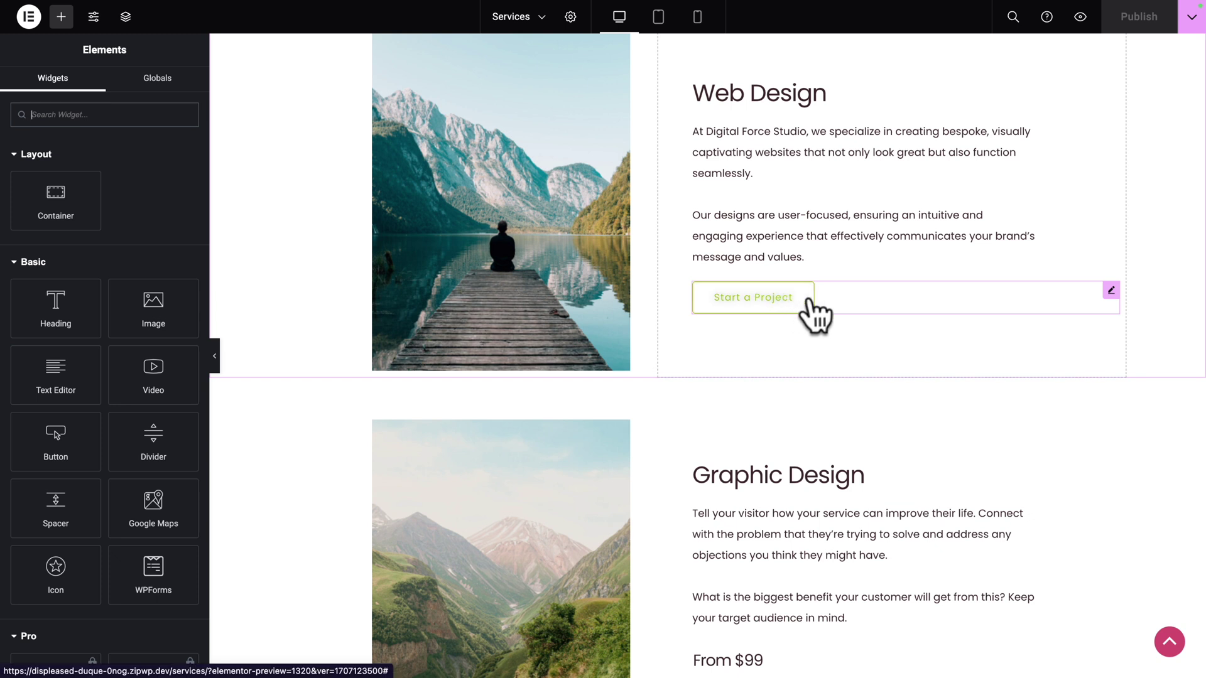
right_click(823, 299)
left_click(843, 419)
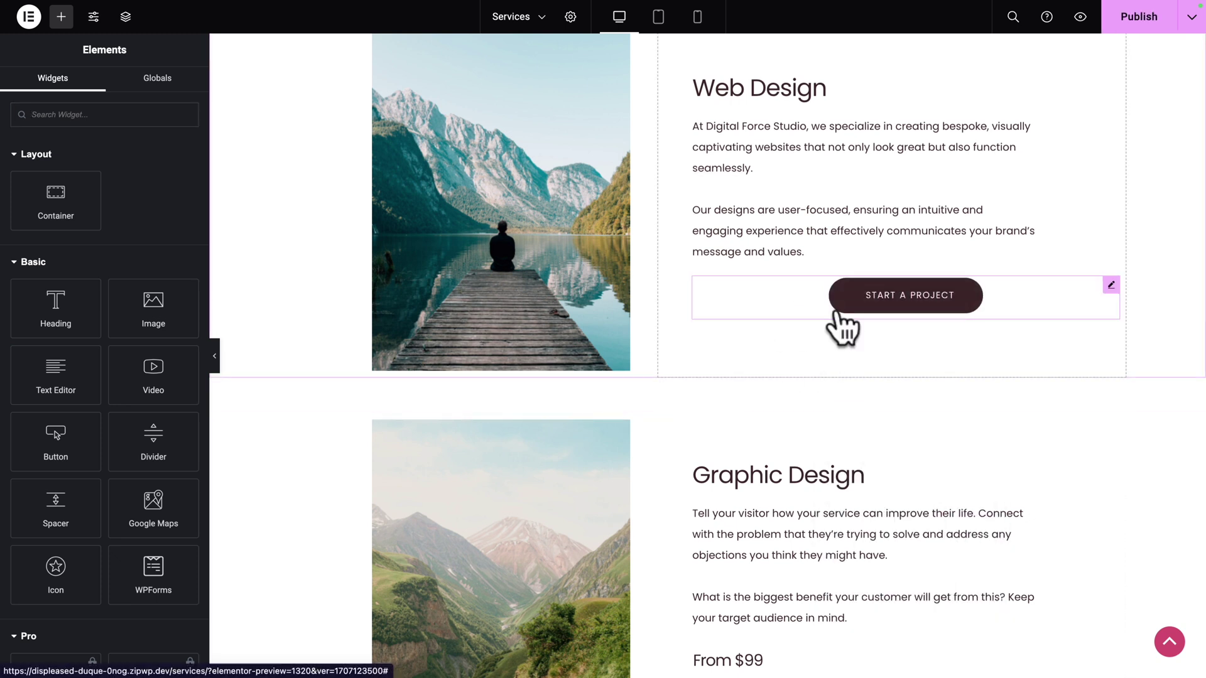
left_click(1111, 286)
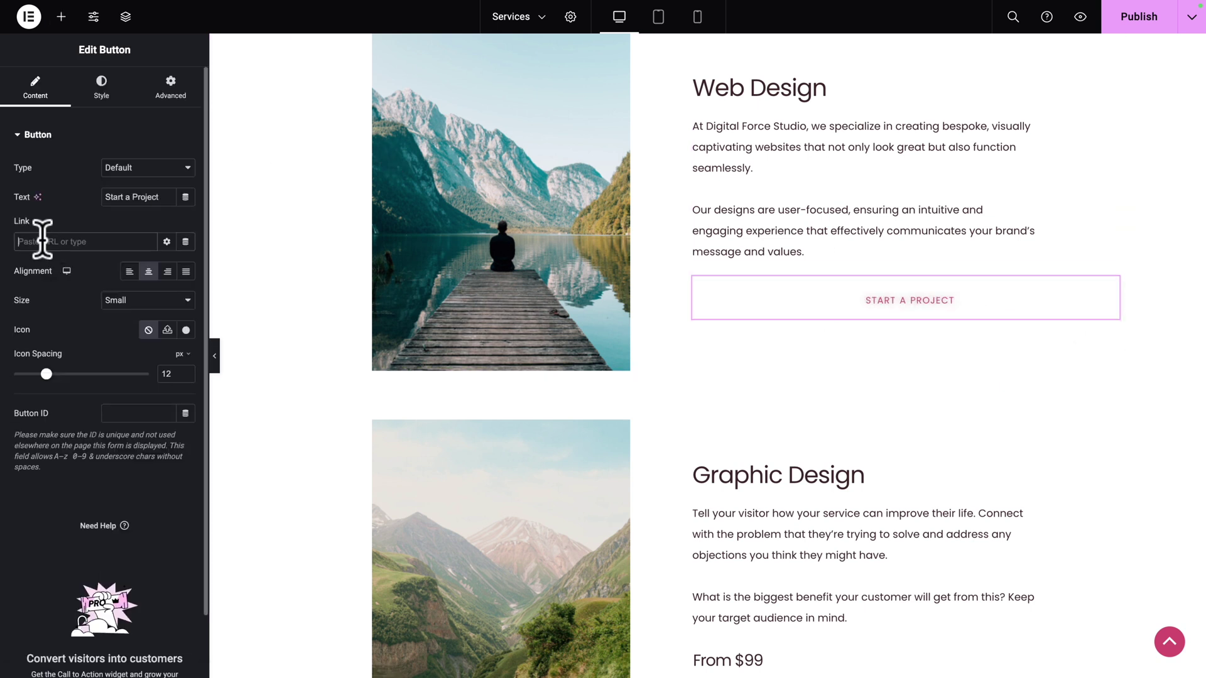
type("ct")
left_click(31, 267)
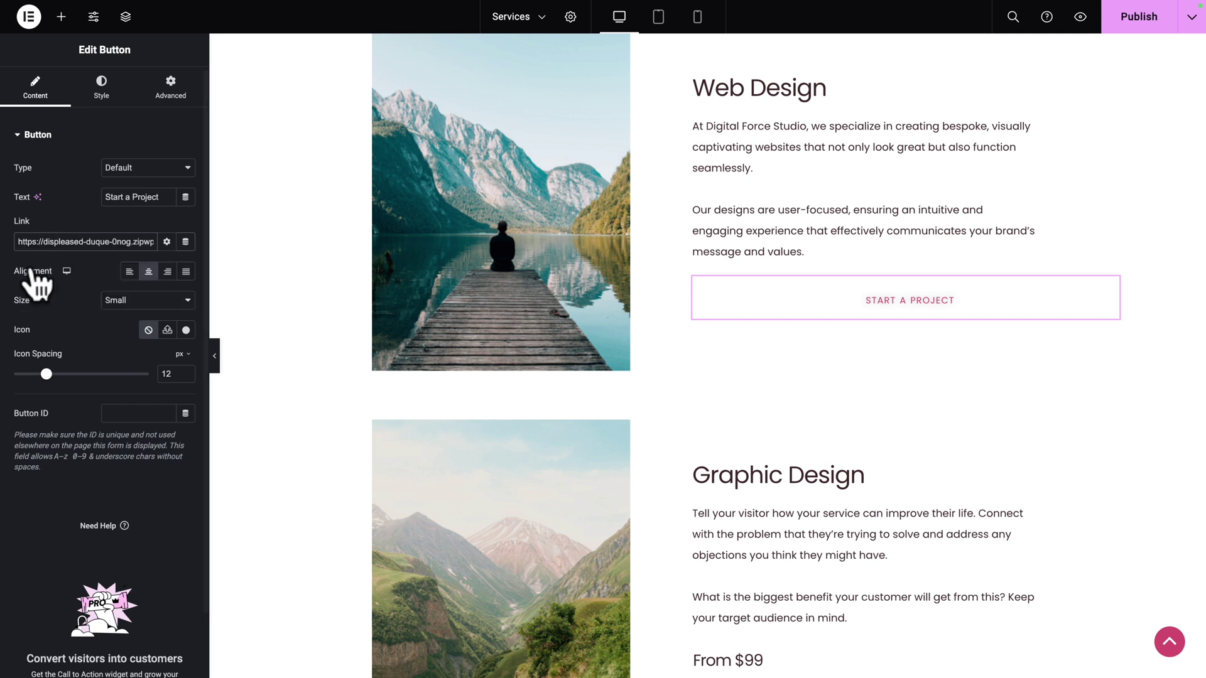
left_click(128, 271)
Add a Chevron right icon to the button, positioned after the text.
left_click(184, 330)
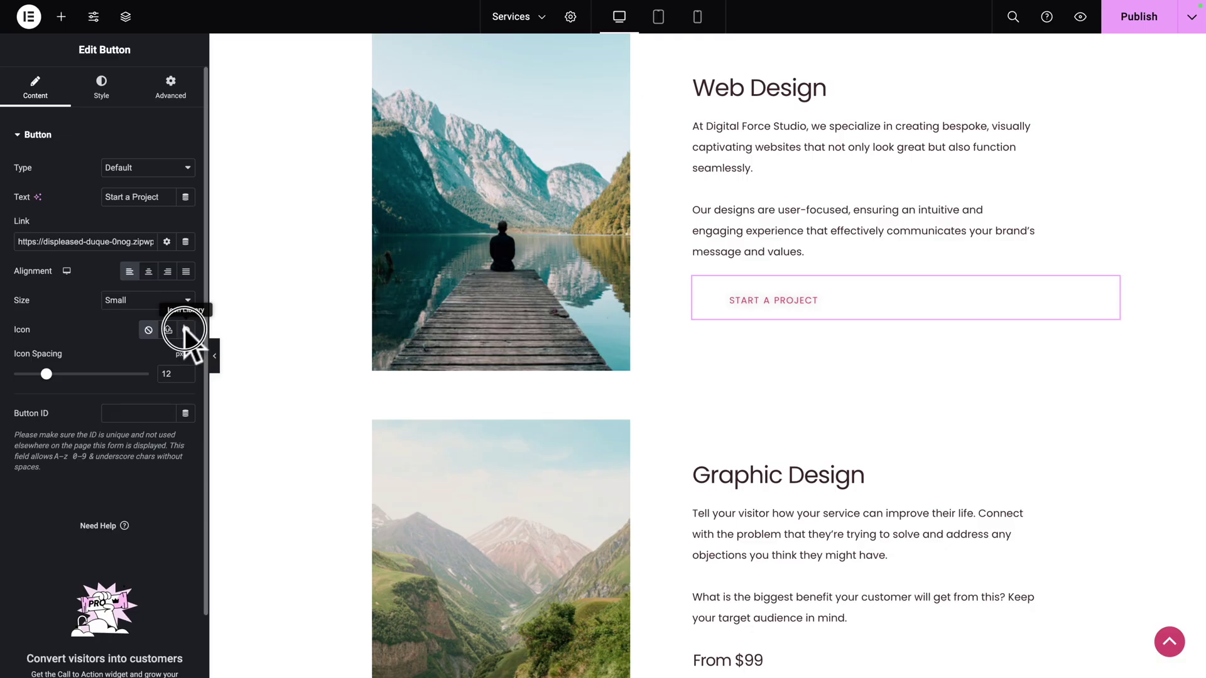
left_click(465, 127)
type("right")
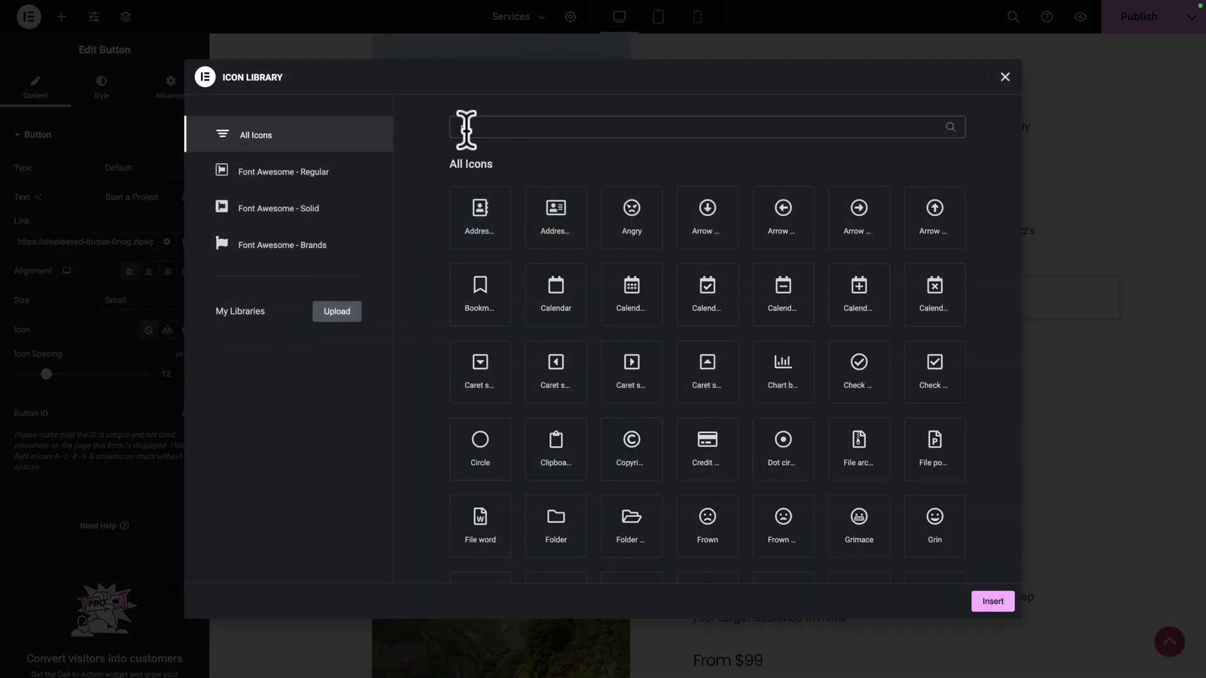
left_click(479, 372)
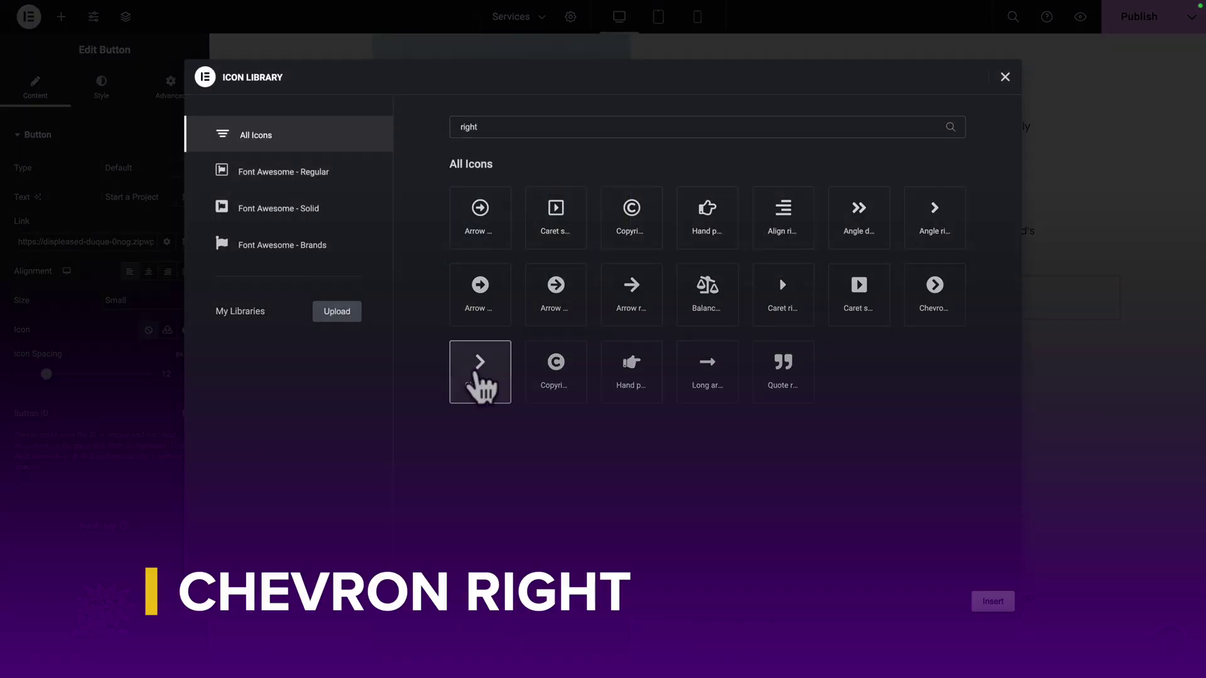
left_click(993, 603)
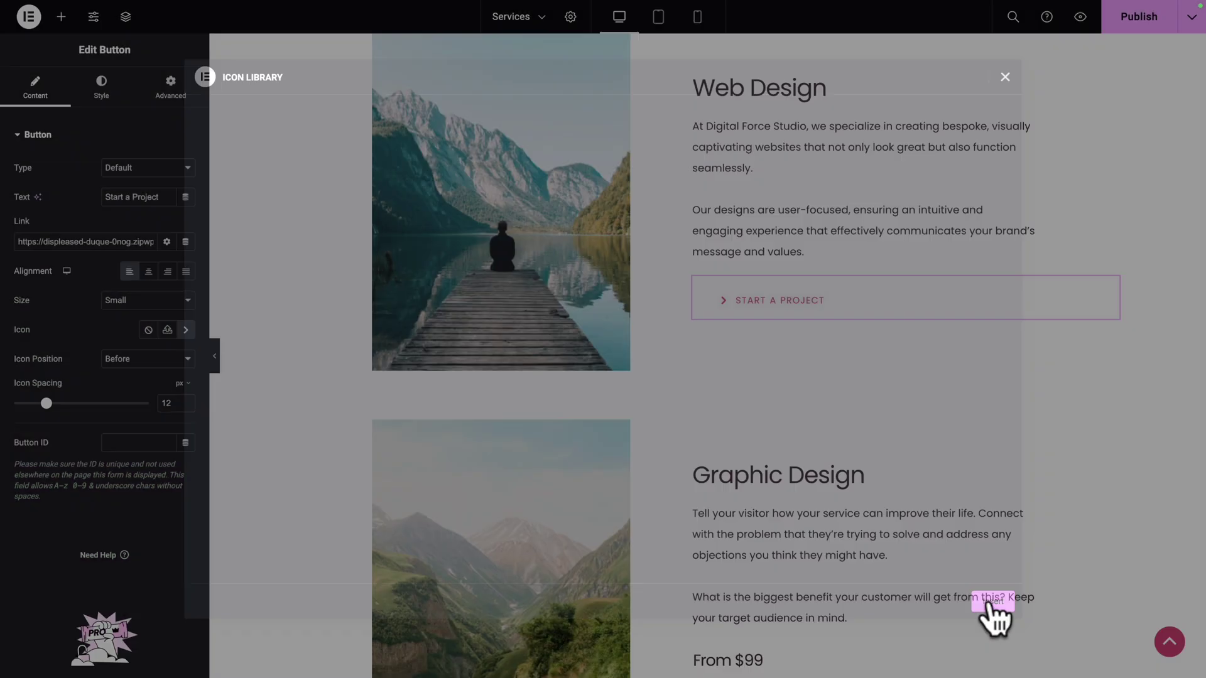
left_click(124, 355)
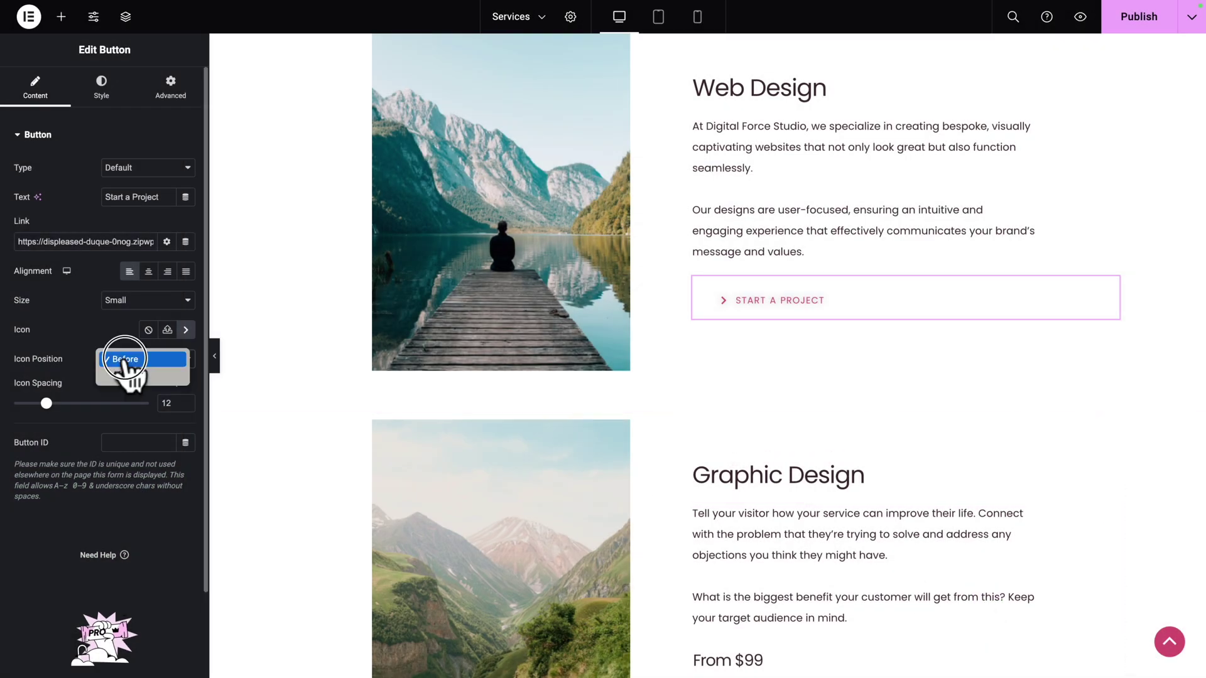
left_click(123, 376)
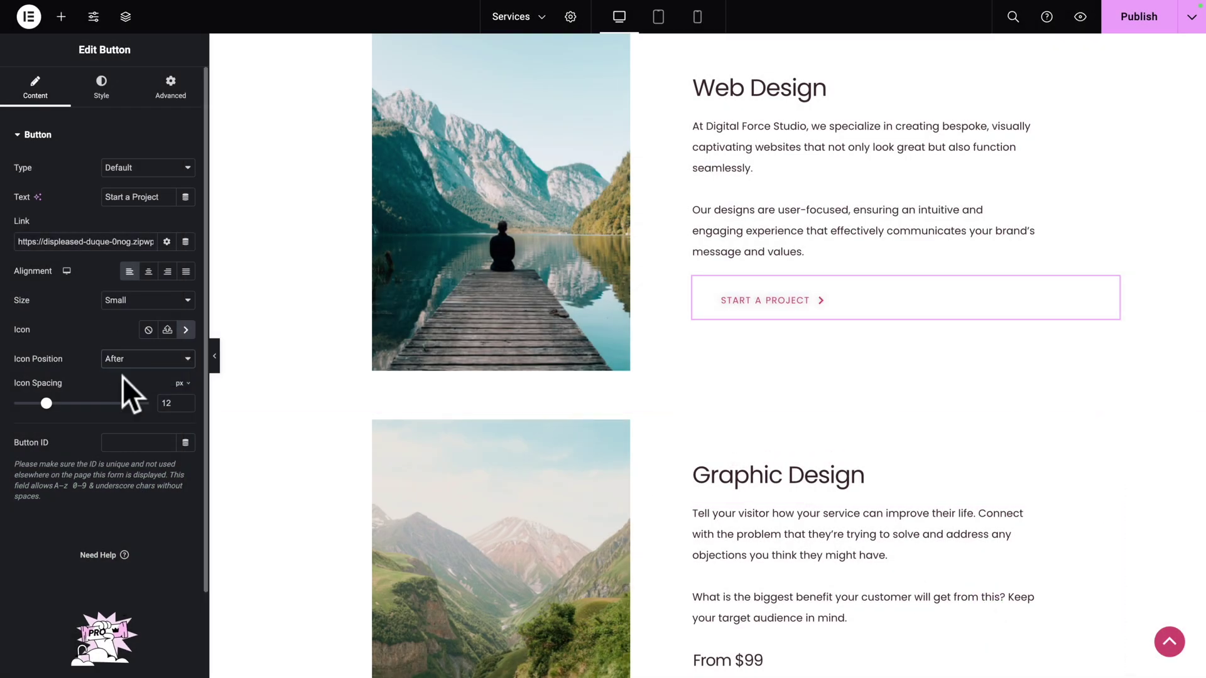
Give the button Theme Color 5 text and border with a fully transparent background.
left_click(102, 99)
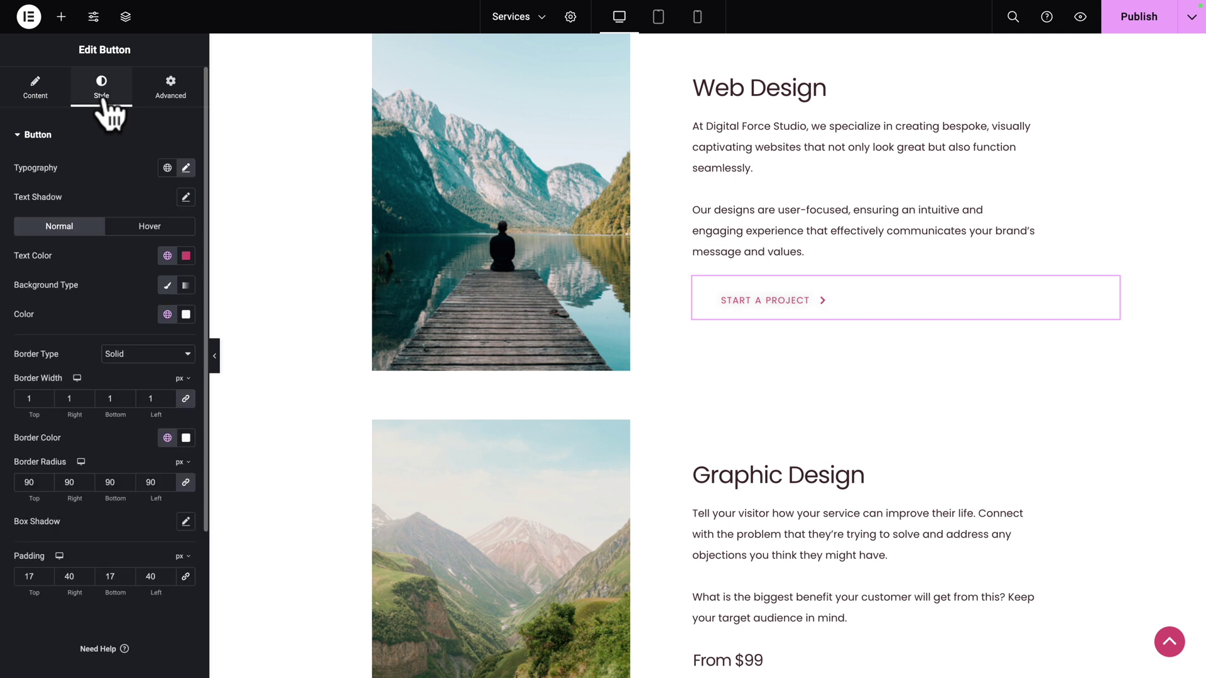
left_click(167, 256)
scroll(95, 397, "down", 1)
scroll(101, 402, "down", 2)
left_click(50, 433)
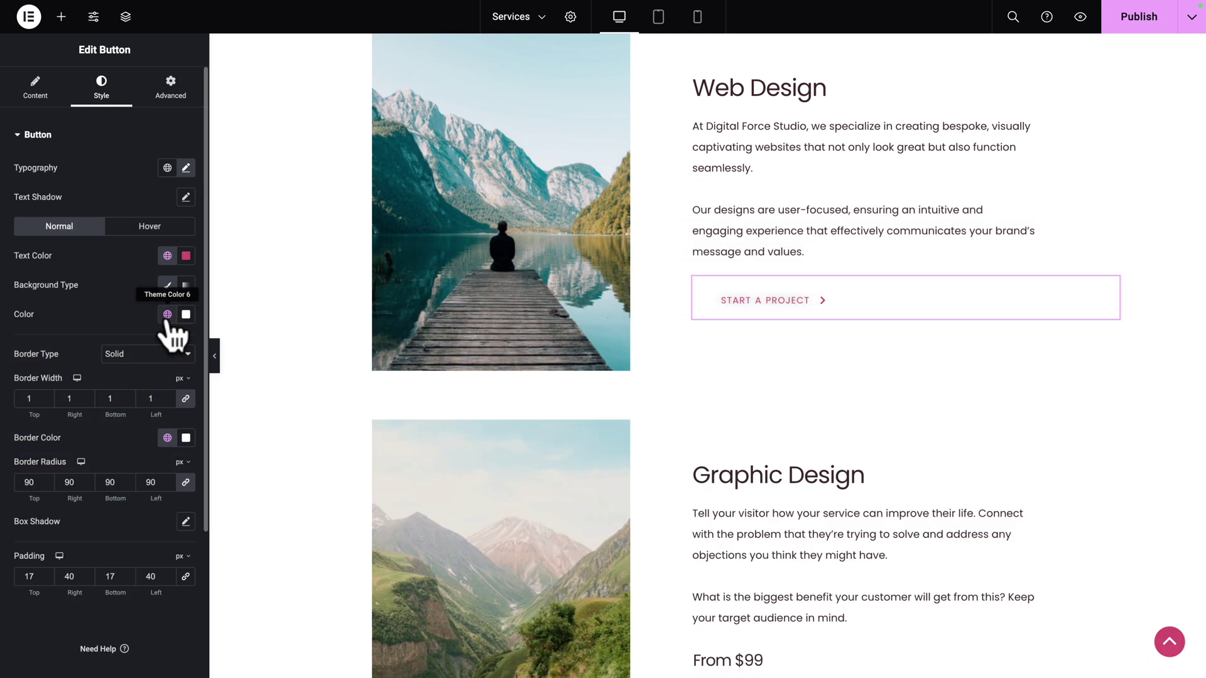
left_click(186, 314)
left_click_drag(265, 498, 88, 493)
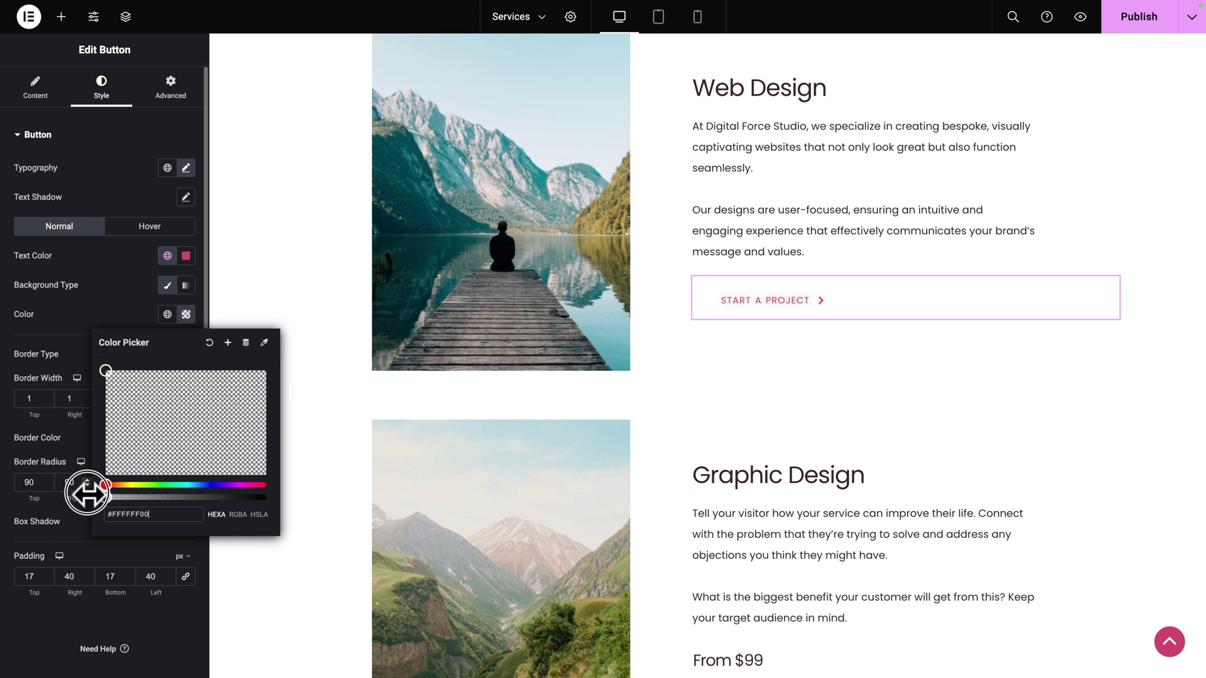
left_click(82, 404)
left_click(167, 437)
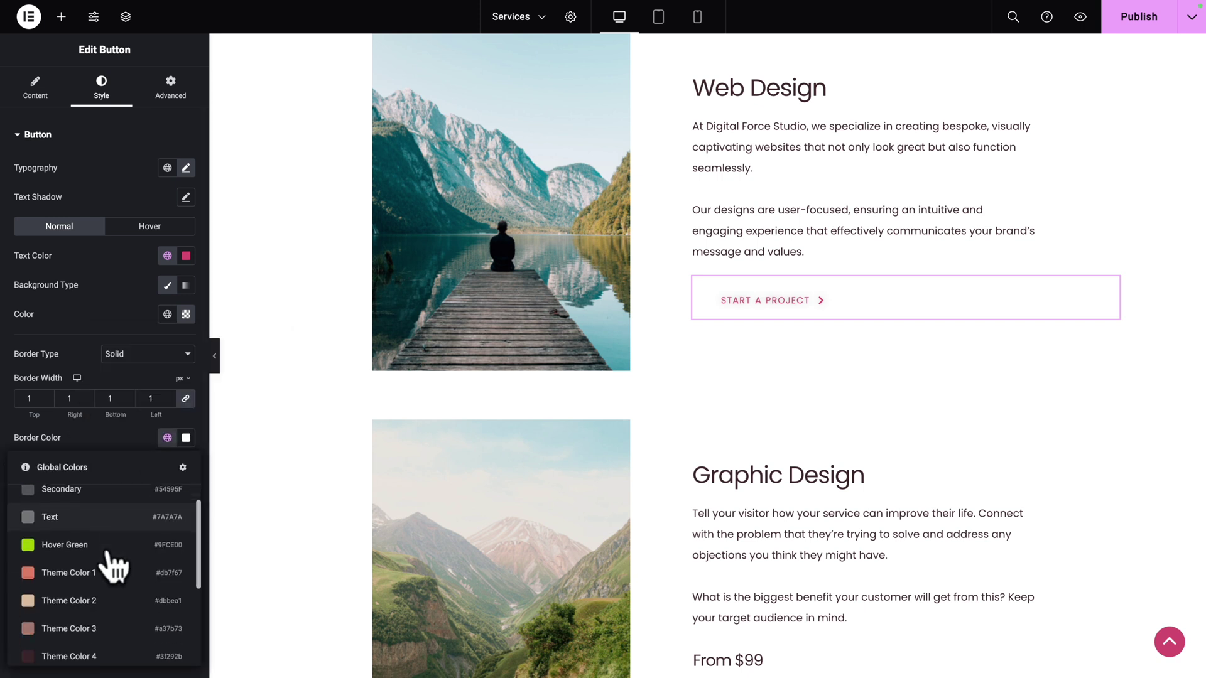
scroll(113, 566, "down", 2)
left_click(74, 593)
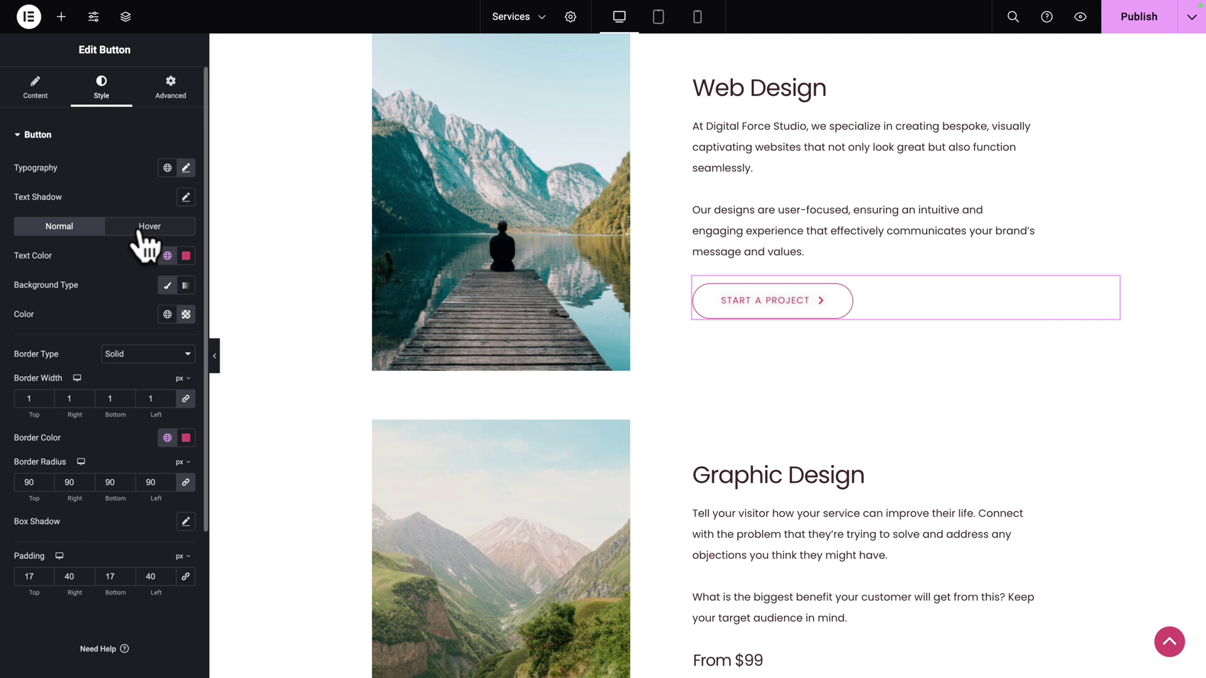
Set hover text to Theme Color 6, hover background and border to Theme Color 5, and publish.
left_click(141, 228)
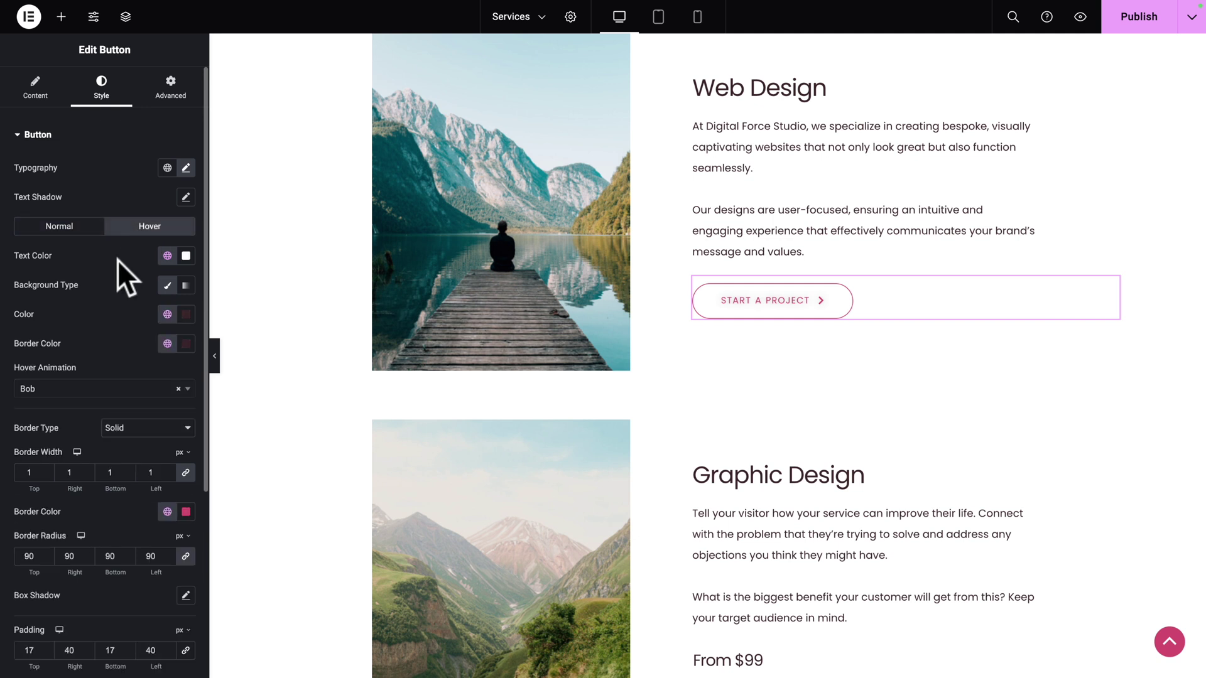
left_click(167, 256)
scroll(142, 370, "down", 1)
scroll(123, 386, "down", 1)
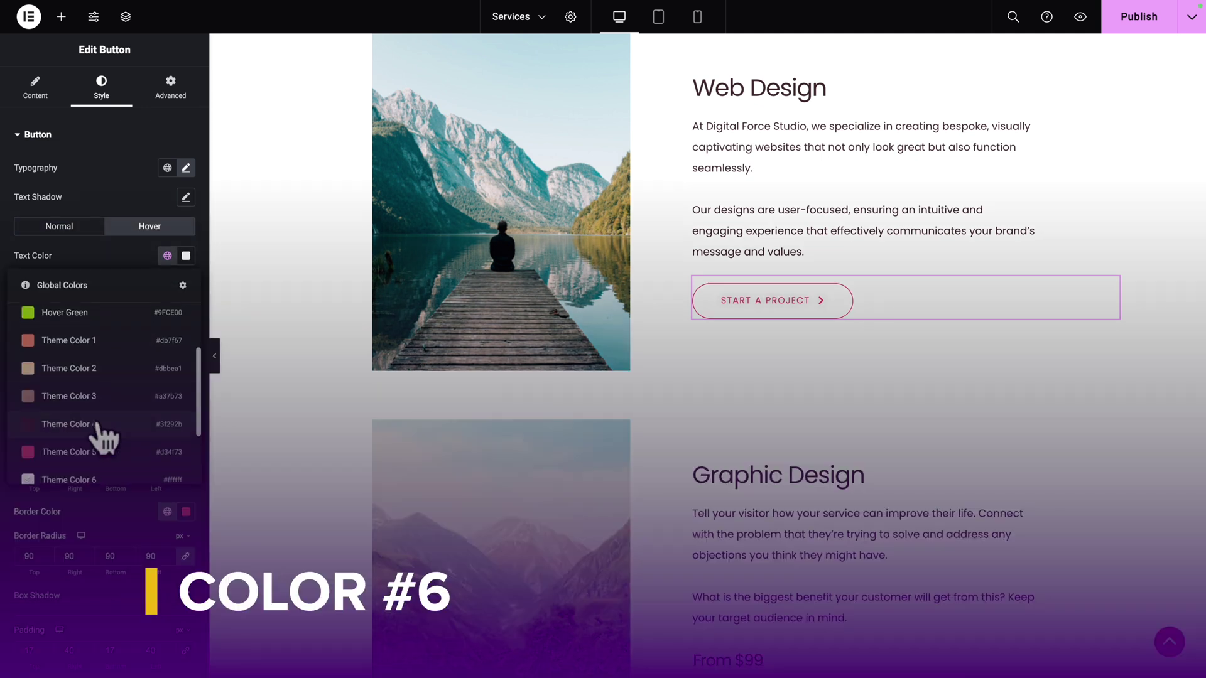
left_click(167, 314)
scroll(117, 439, "down", 3)
left_click(75, 465)
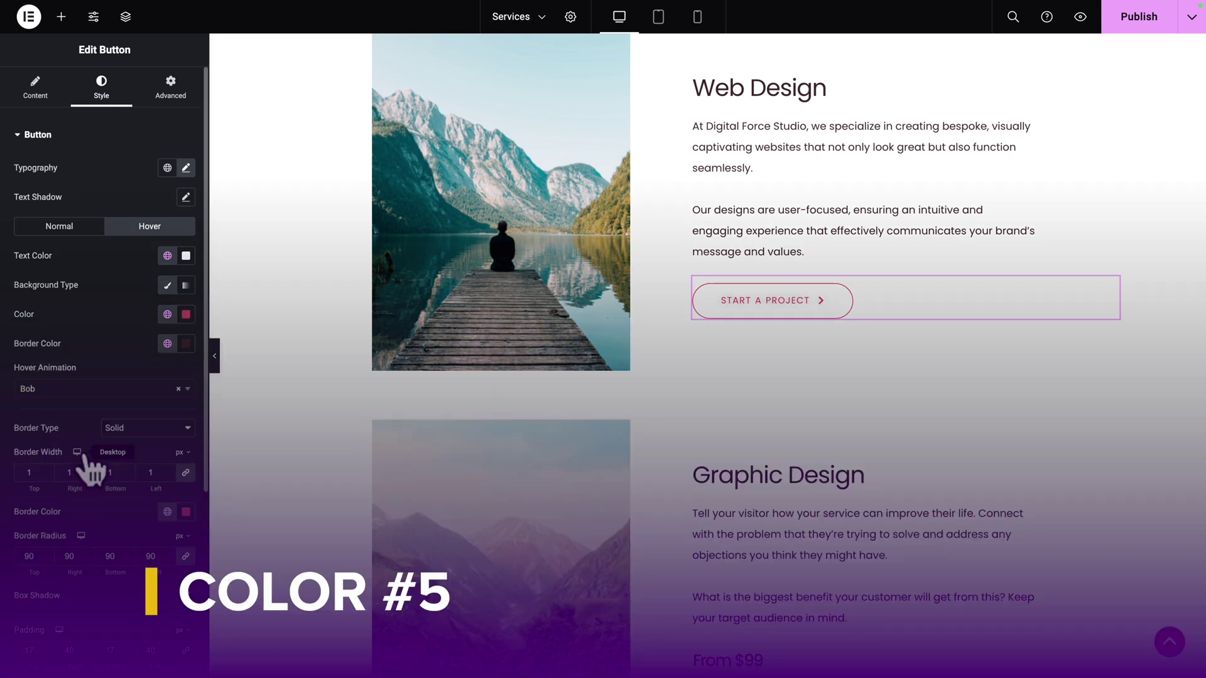
left_click(167, 344)
scroll(113, 477, "down", 4)
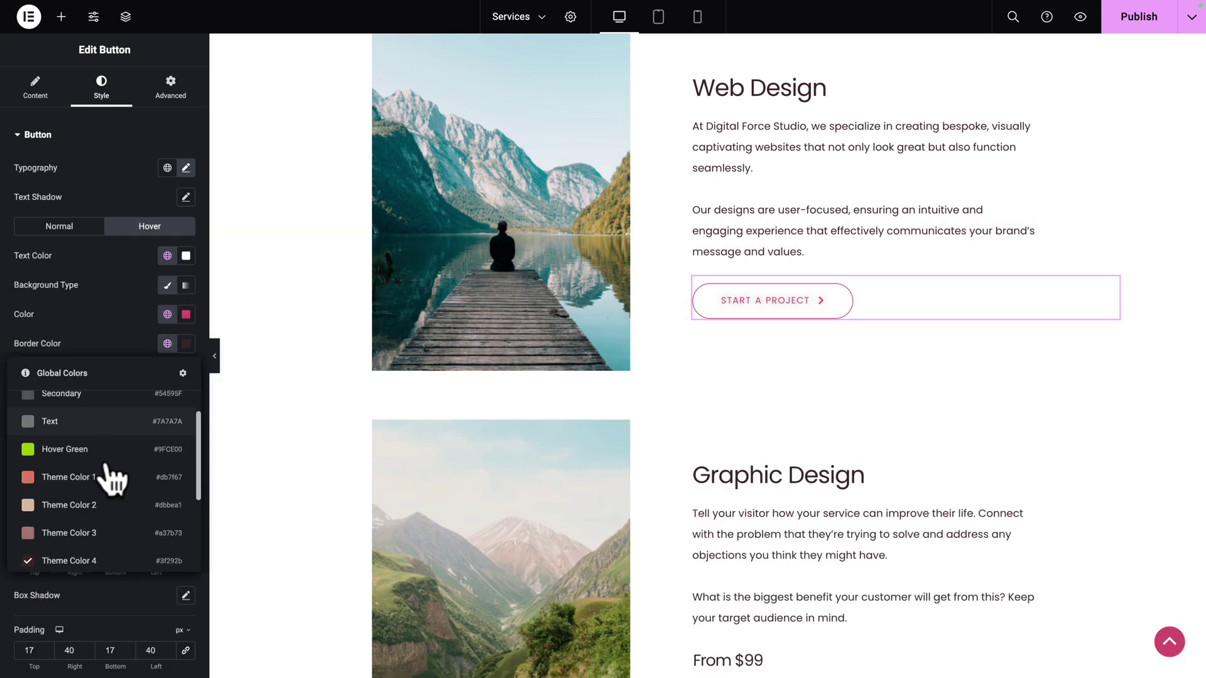
left_click(82, 484)
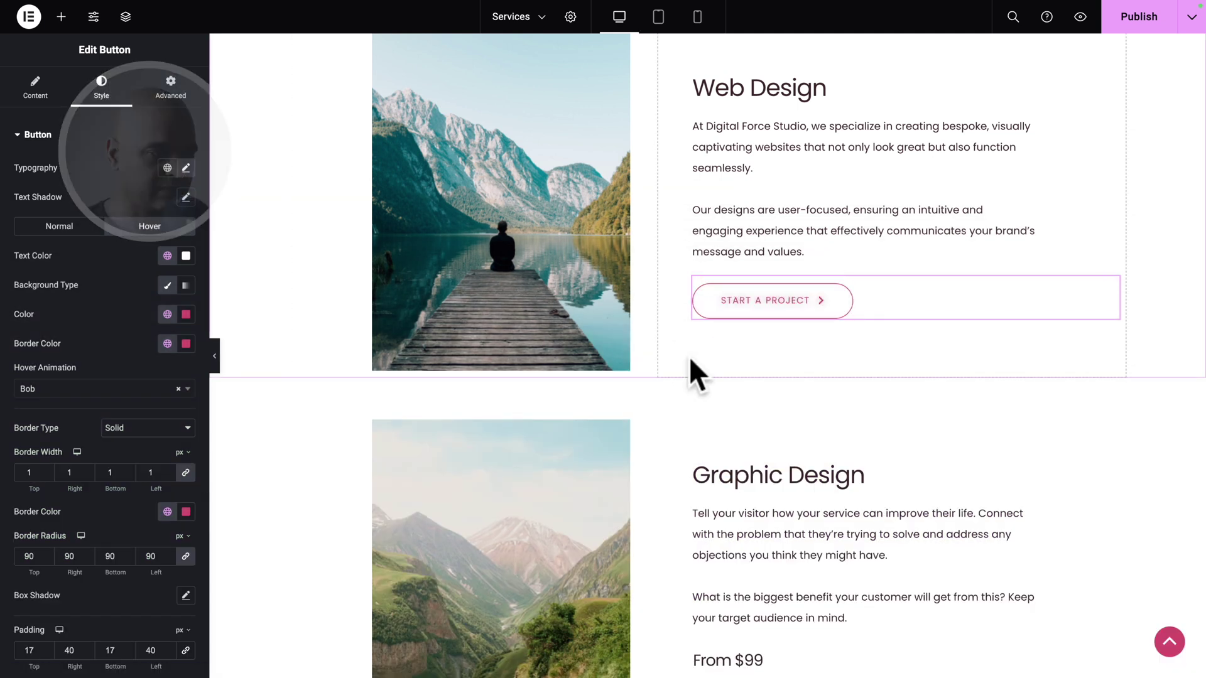
left_click(1139, 19)
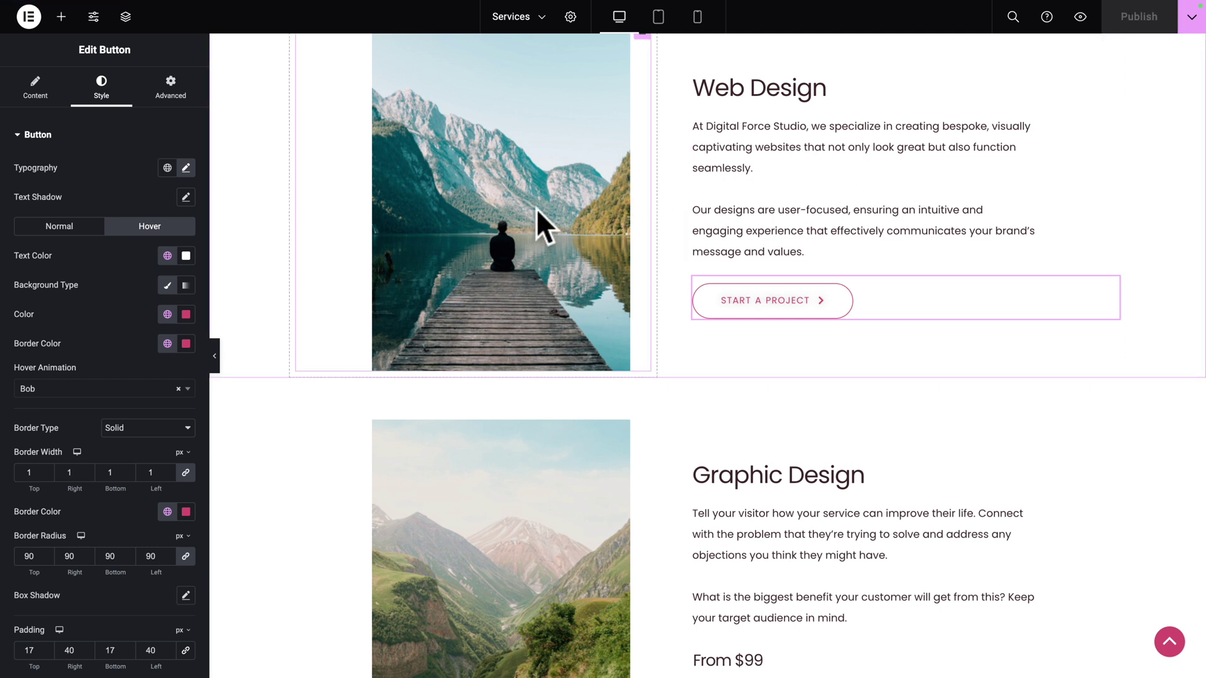
Replace the Web Design photo with service-web_design-01 and set its border radius to 5.
left_click(542, 227)
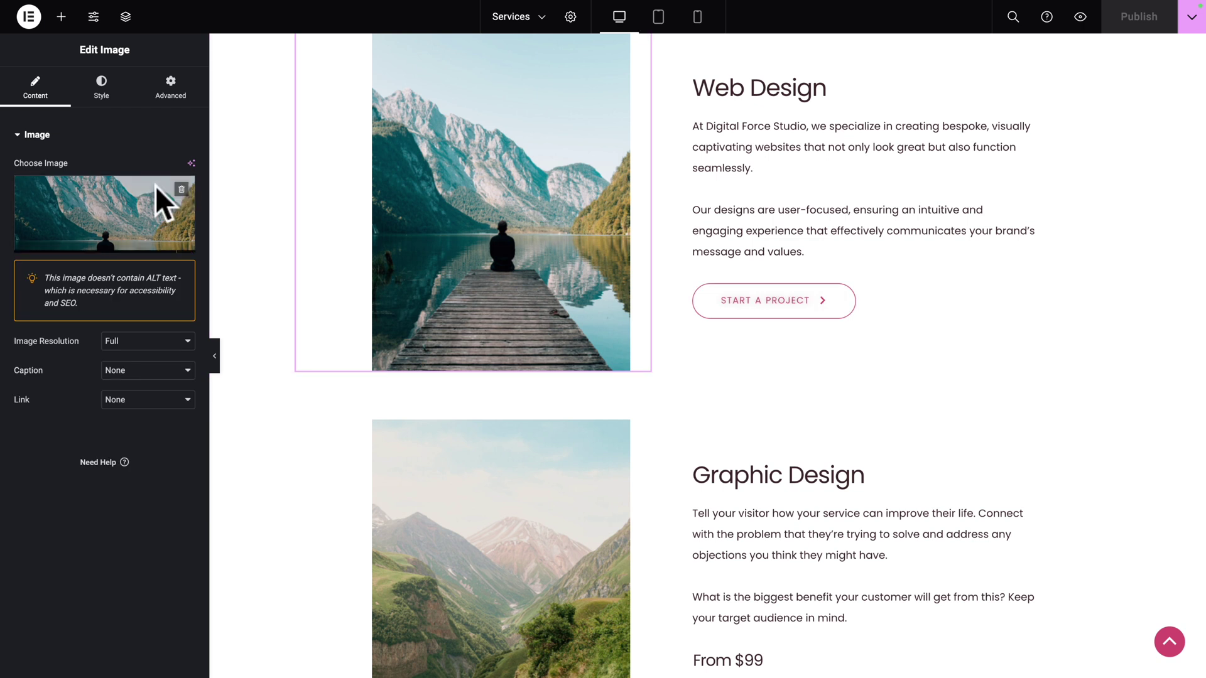
left_click(129, 220)
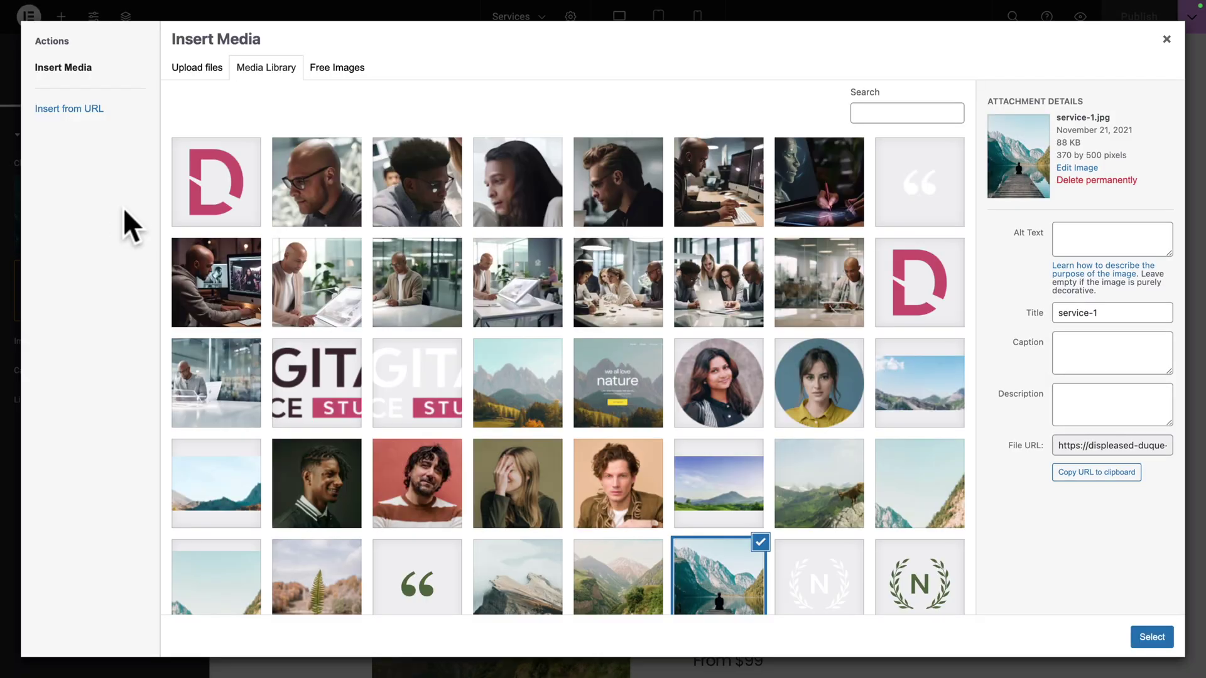
left_click(716, 166)
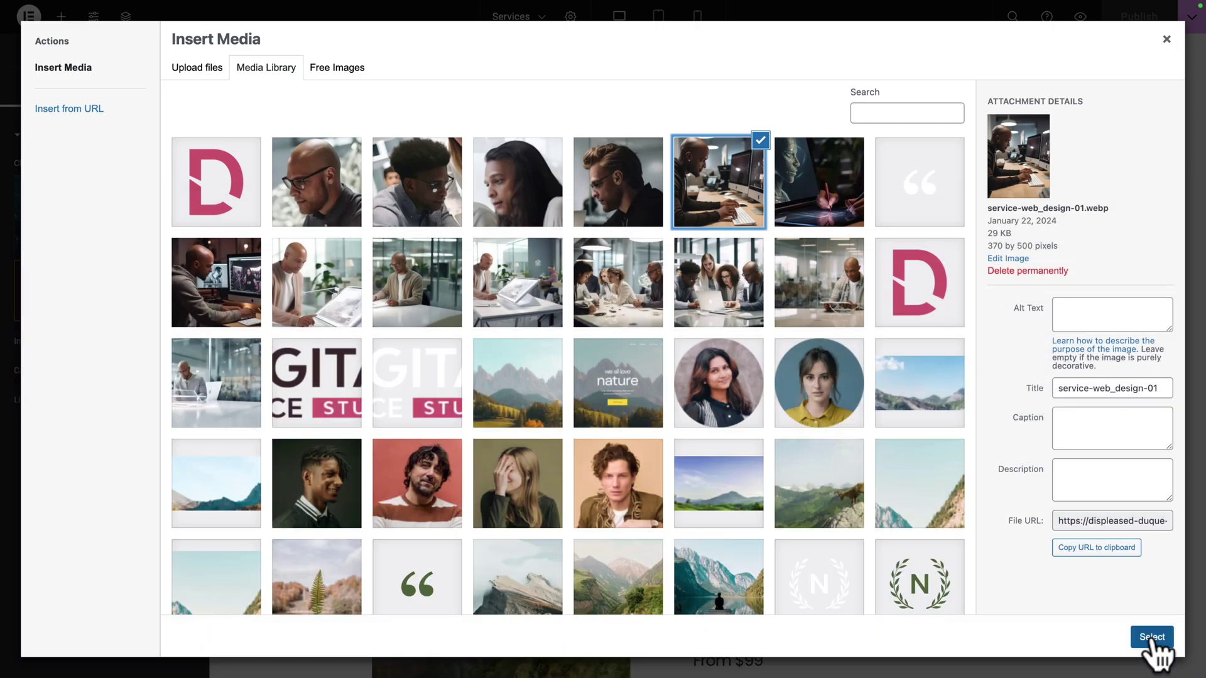
left_click(1156, 637)
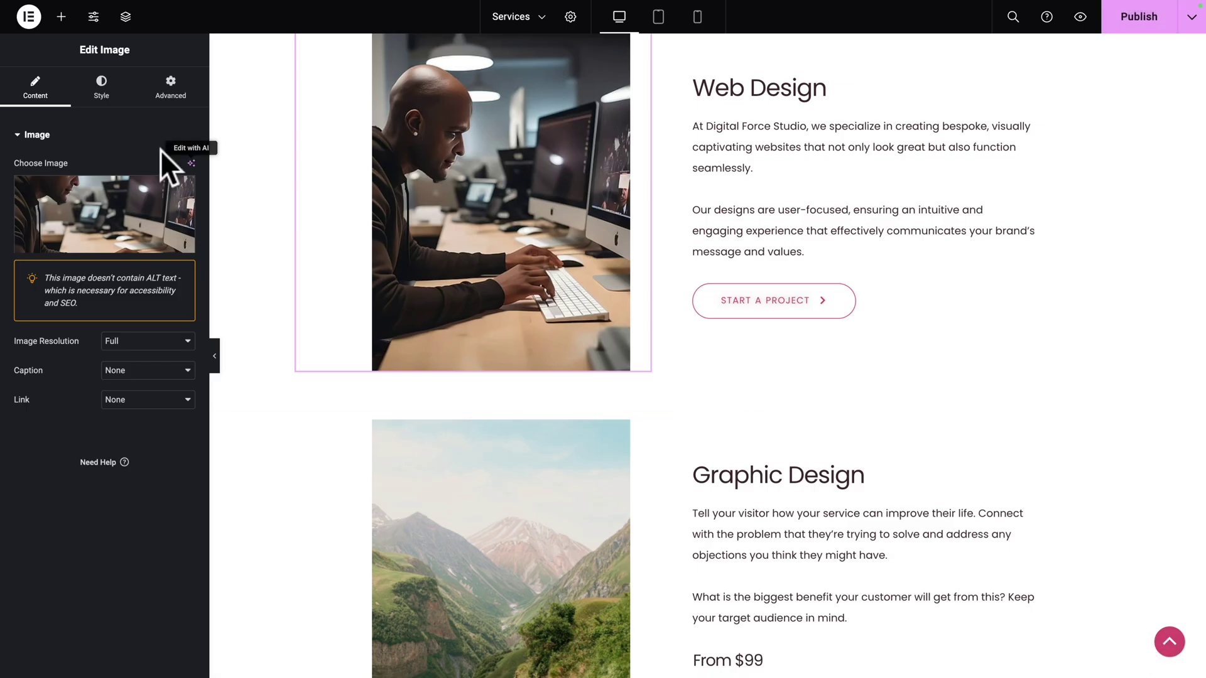
left_click(102, 90)
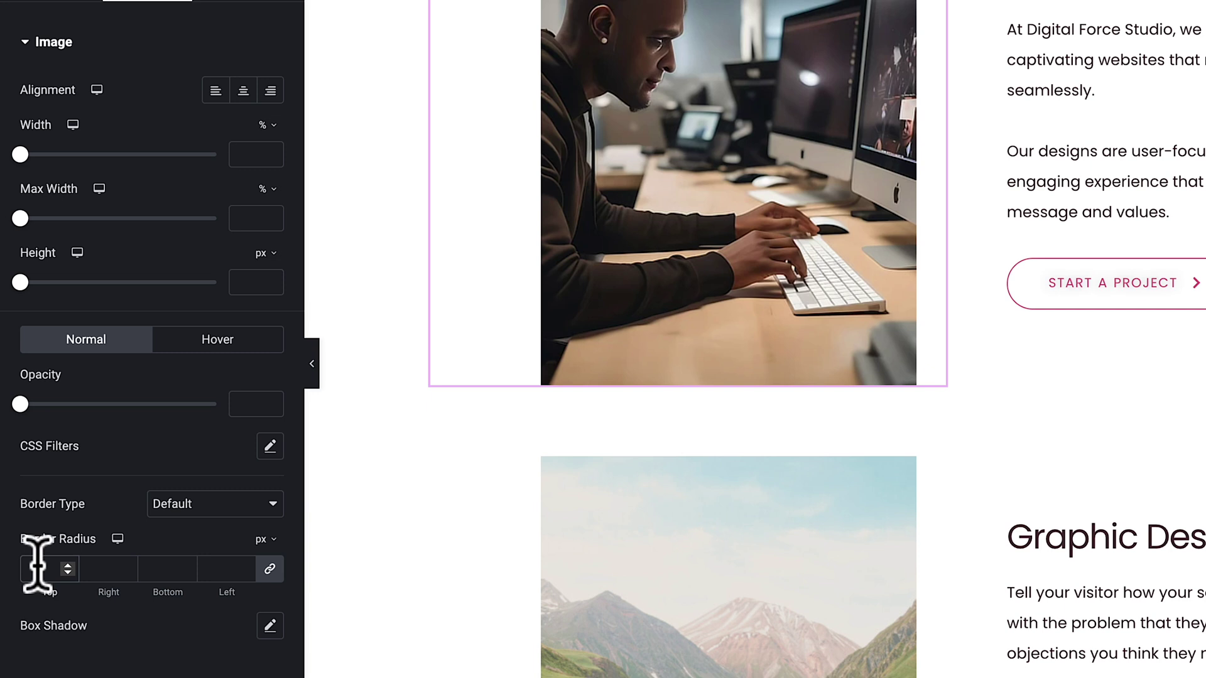
left_click(38, 569)
type("5")
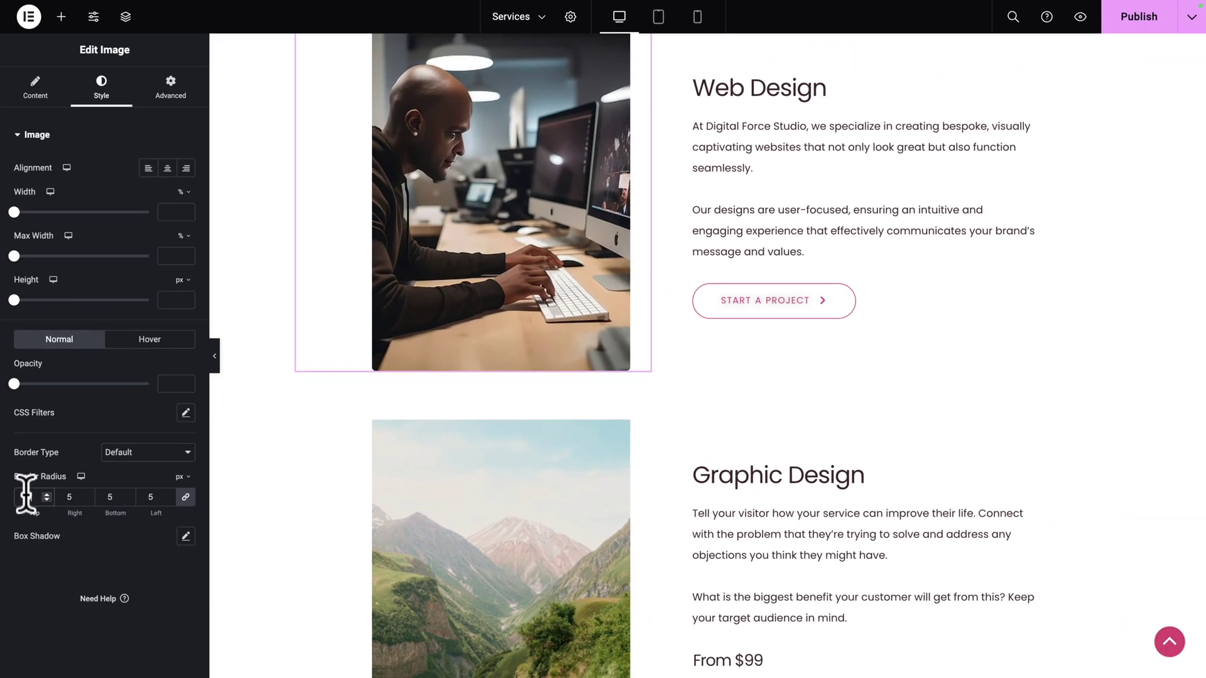
Copy the Web Design image's style and paste it onto the Graphic Design and Content Creation images.
right_click(410, 271)
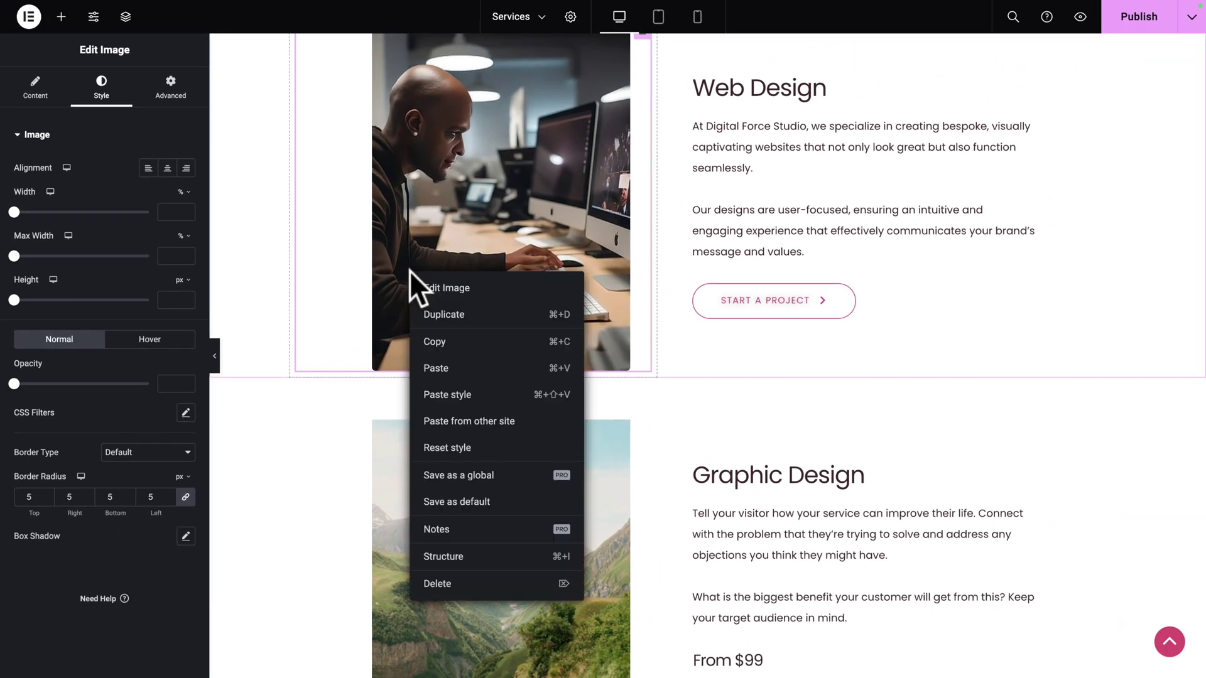
left_click(430, 344)
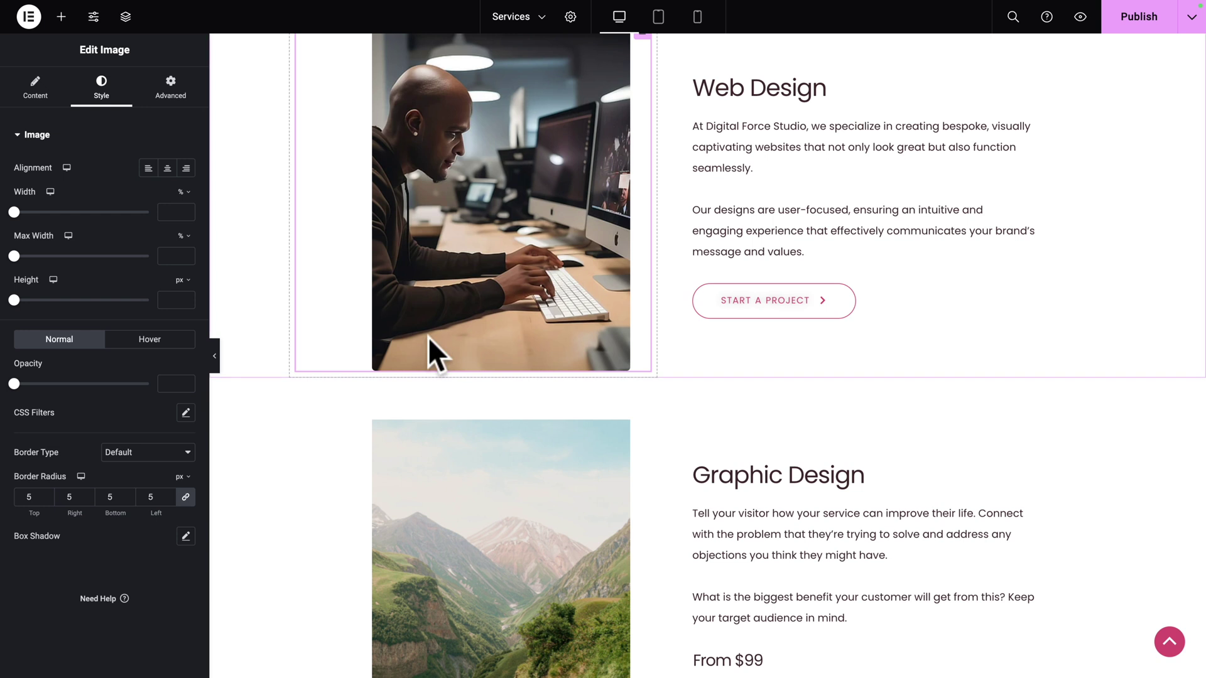
scroll(428, 336, "down", 3)
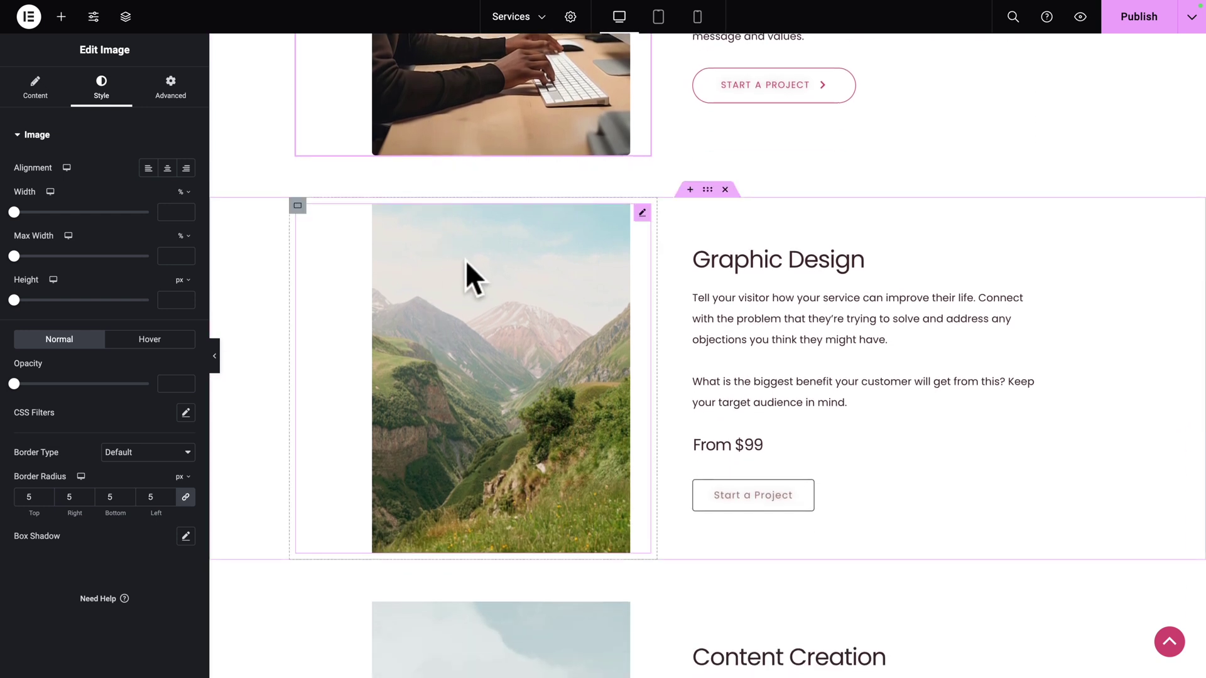
right_click(477, 326)
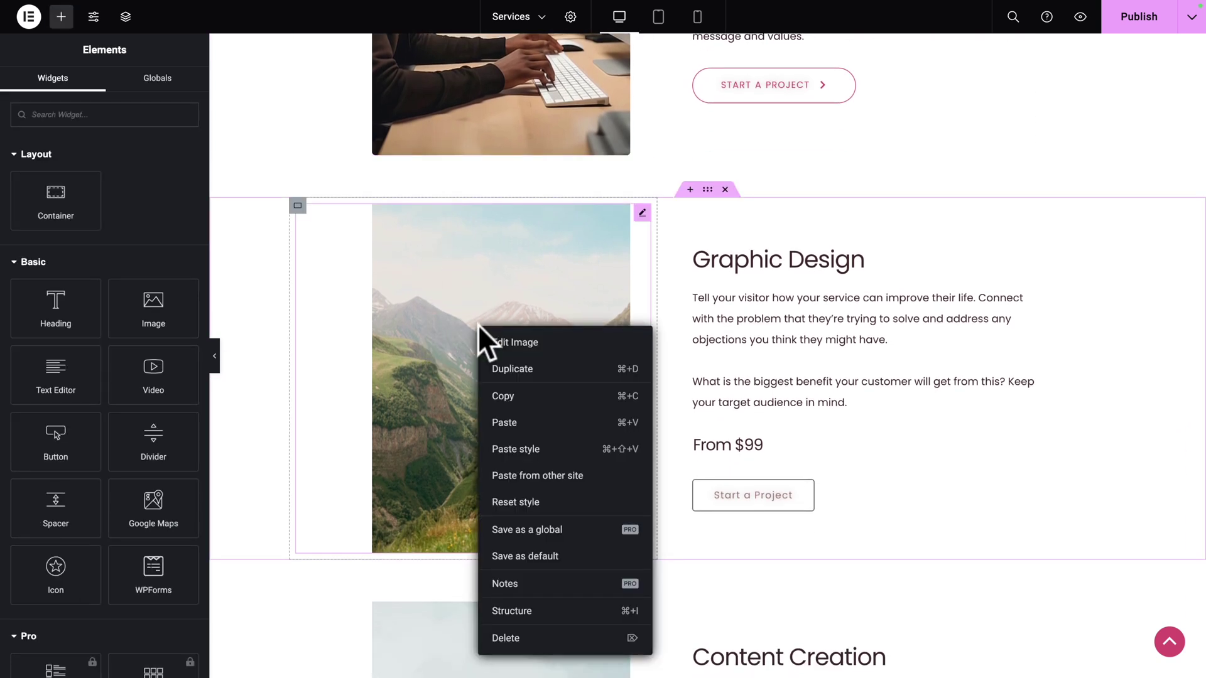
left_click(503, 448)
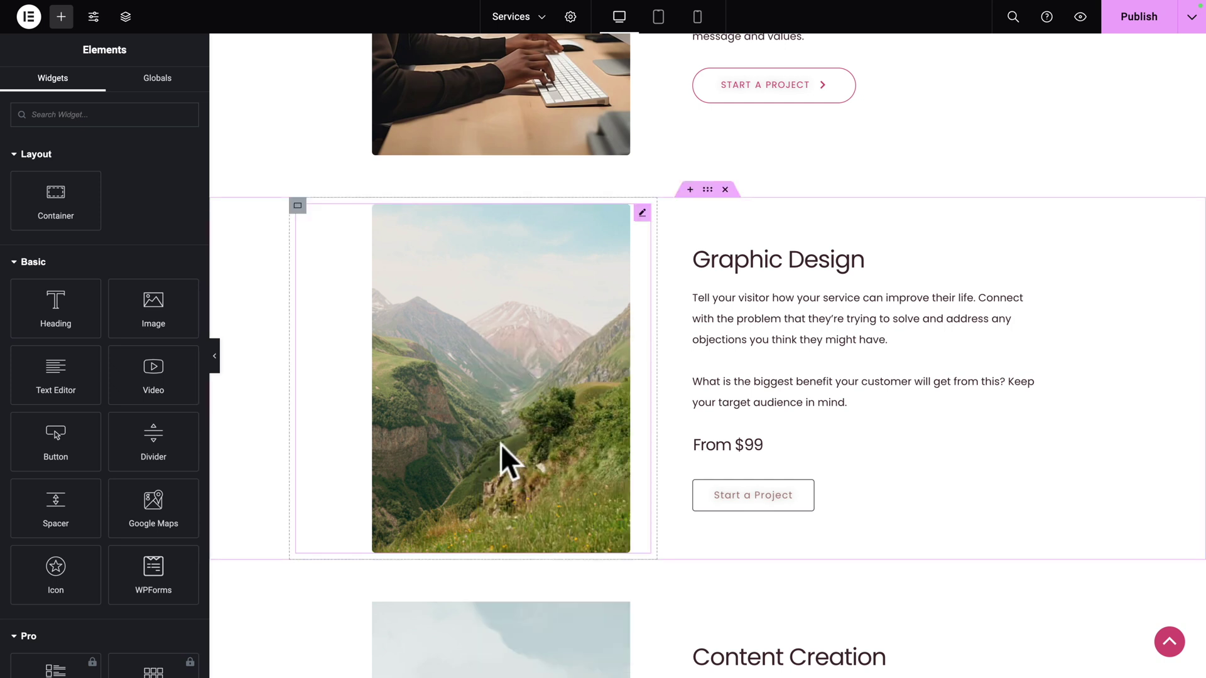
scroll(502, 447, "down", 6)
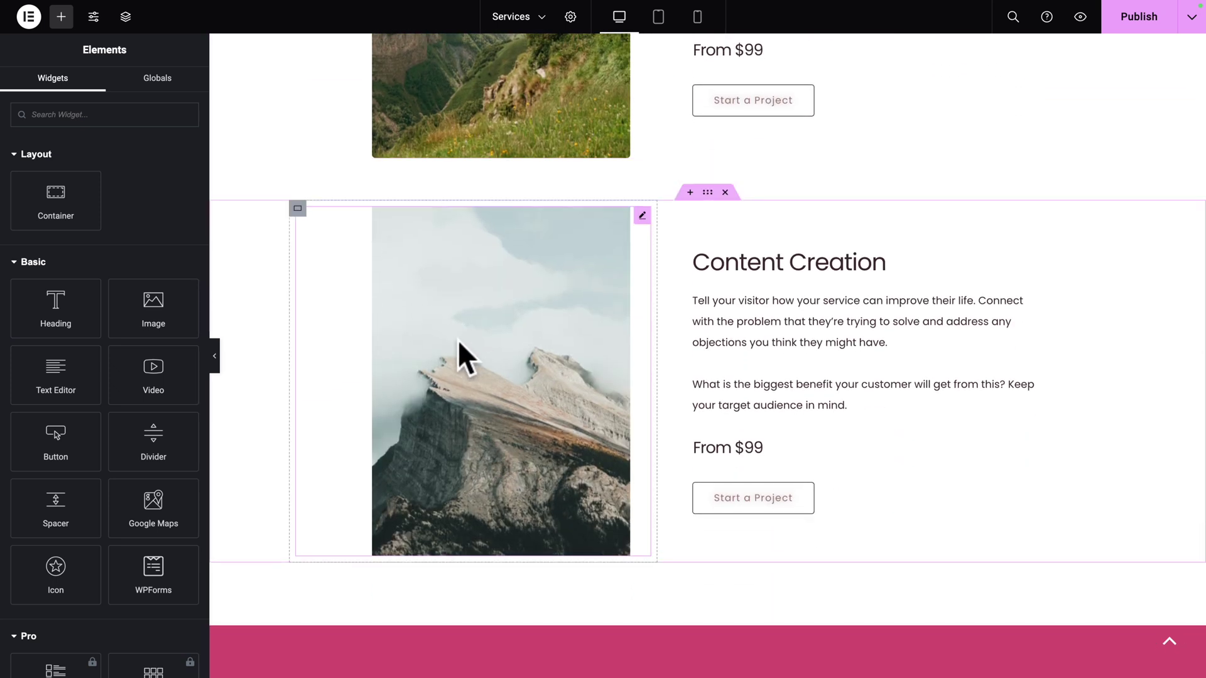
right_click(462, 342)
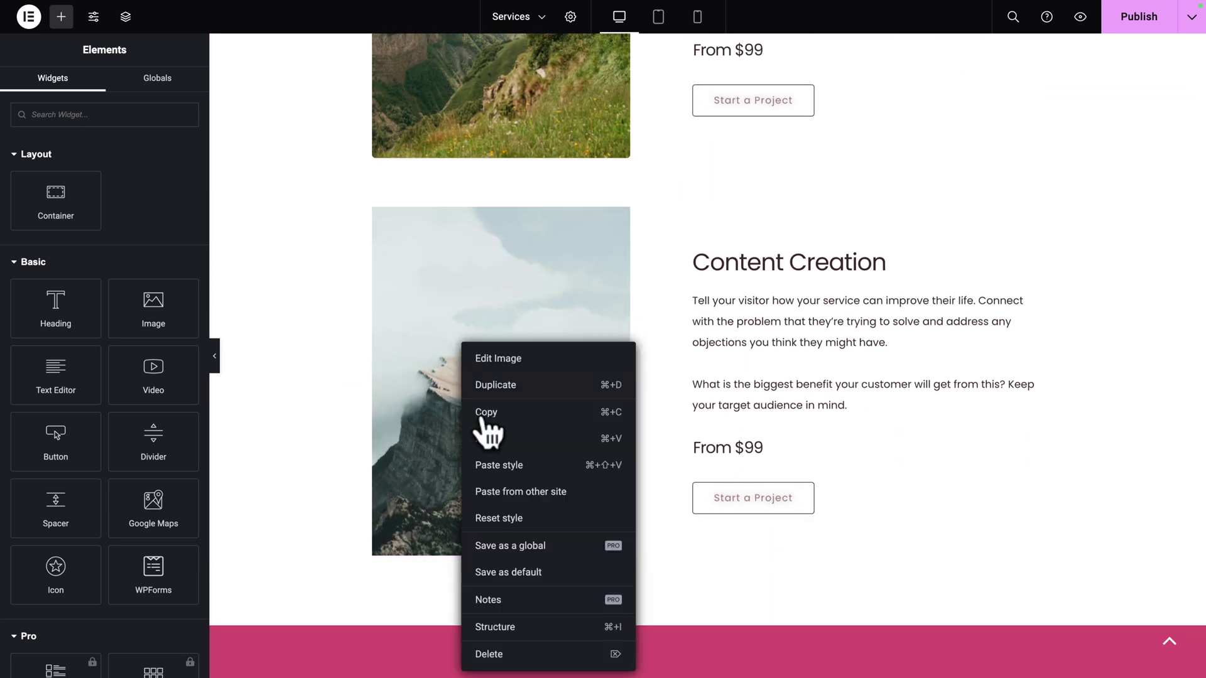
left_click(497, 467)
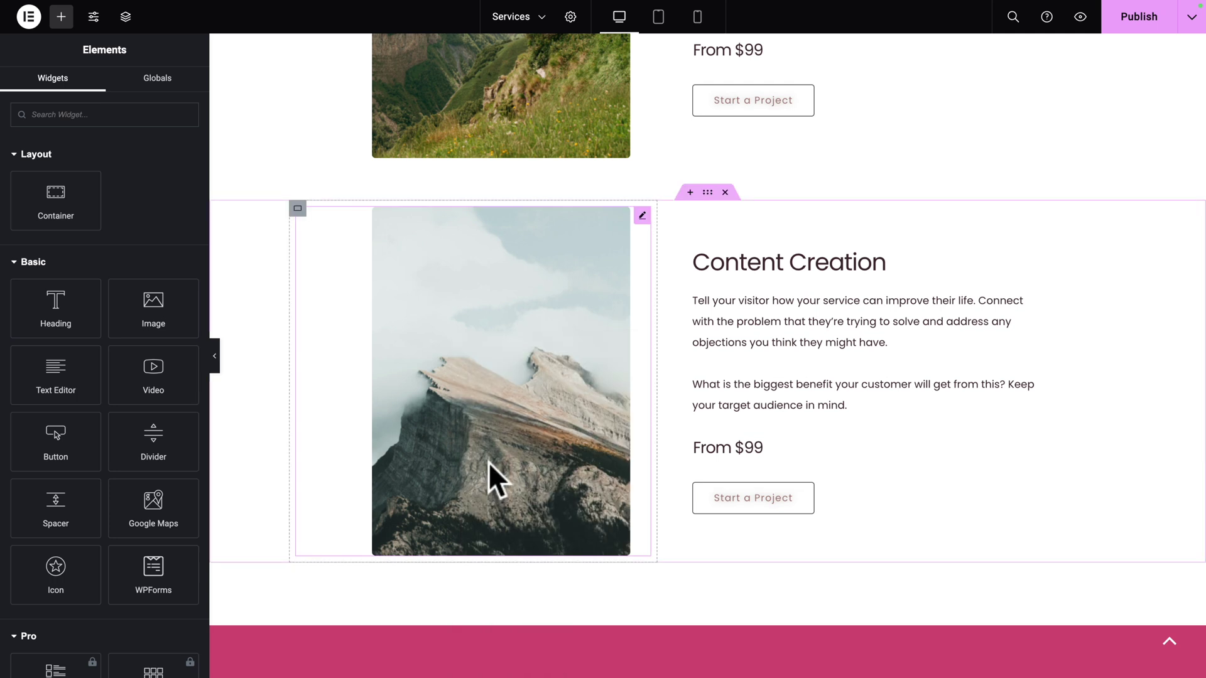
scroll(488, 462, "up", 7)
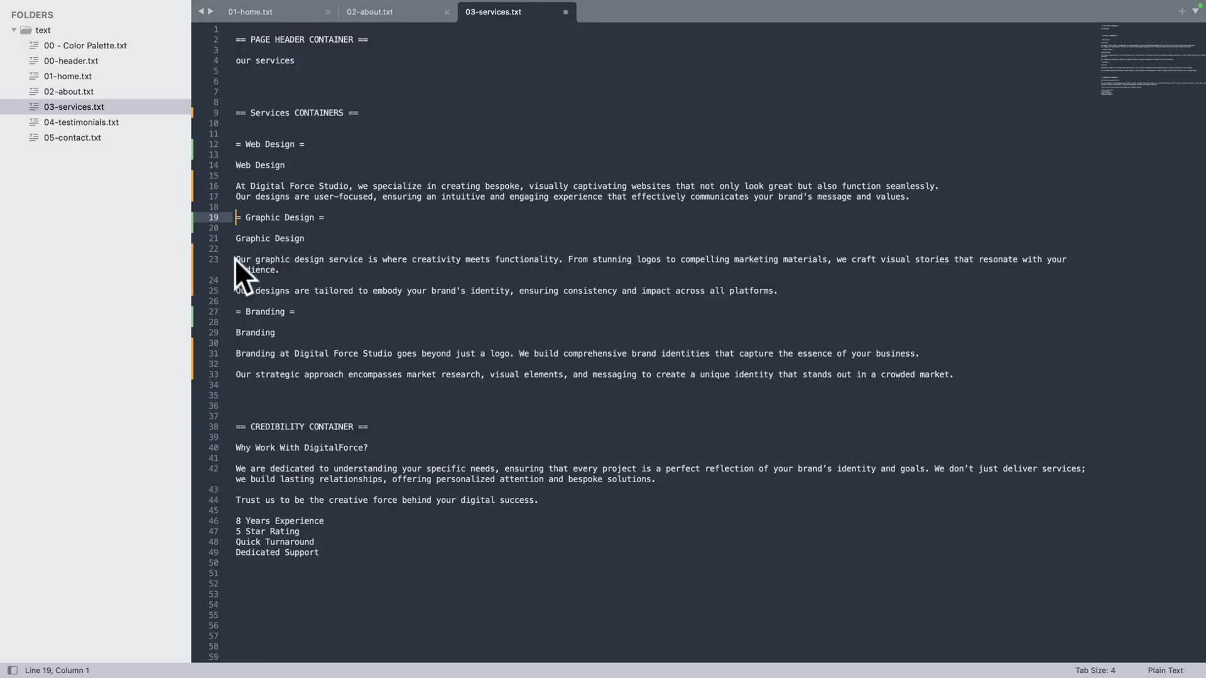
Select the Graphic Design description paragraphs (lines 23–25) in 03-services.txt.
left_click_drag(235, 258, 779, 291)
key("ctrl+c")
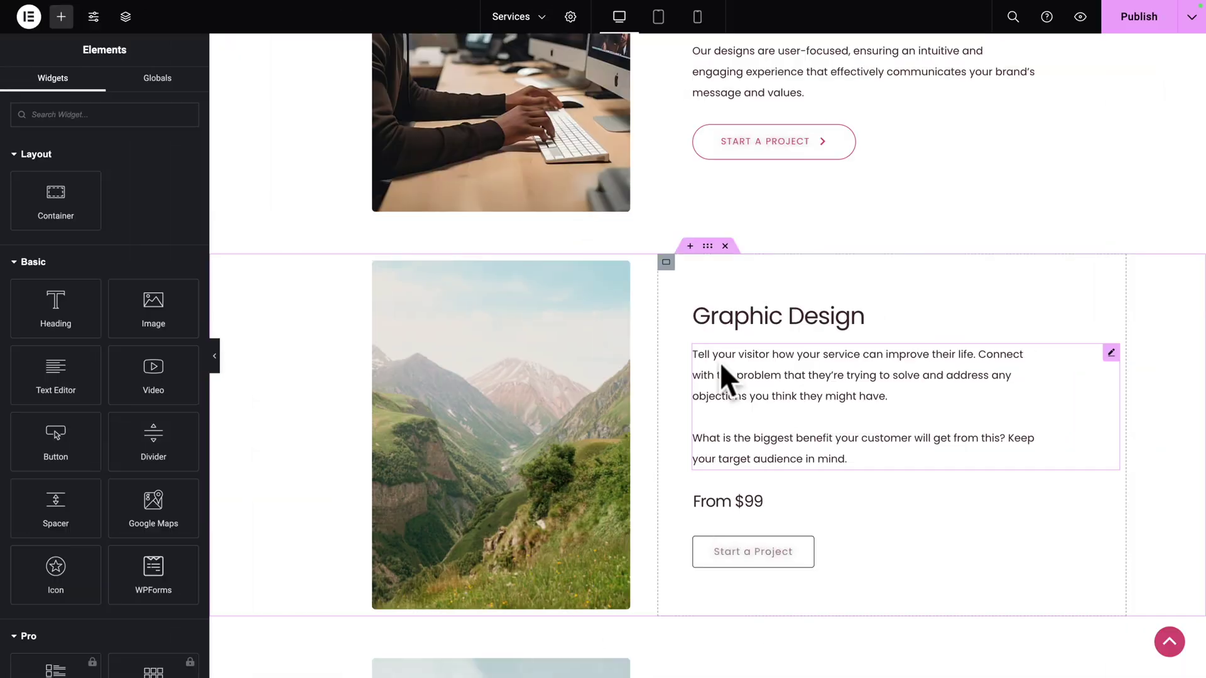
Replace the Graphic Design description with the pasted paragraphs and delete the From $99 heading.
left_click(719, 362)
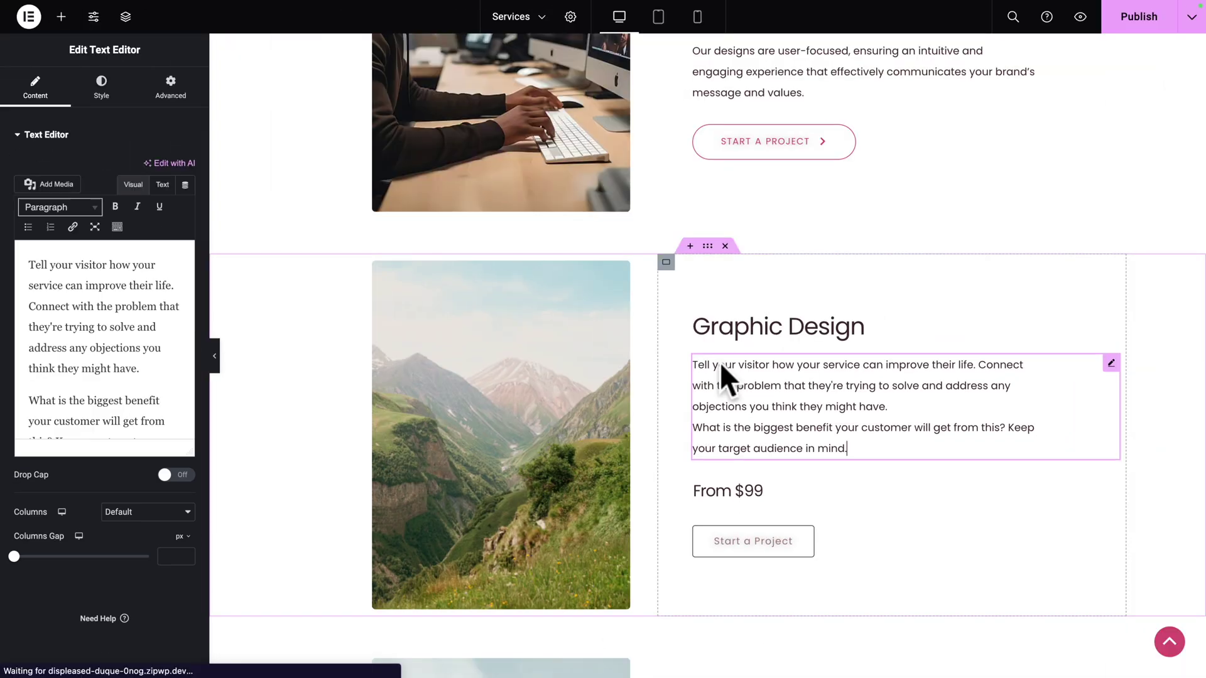
key("ctrl+a")
key("BackSpace")
key("ctrl+v")
key("Return")
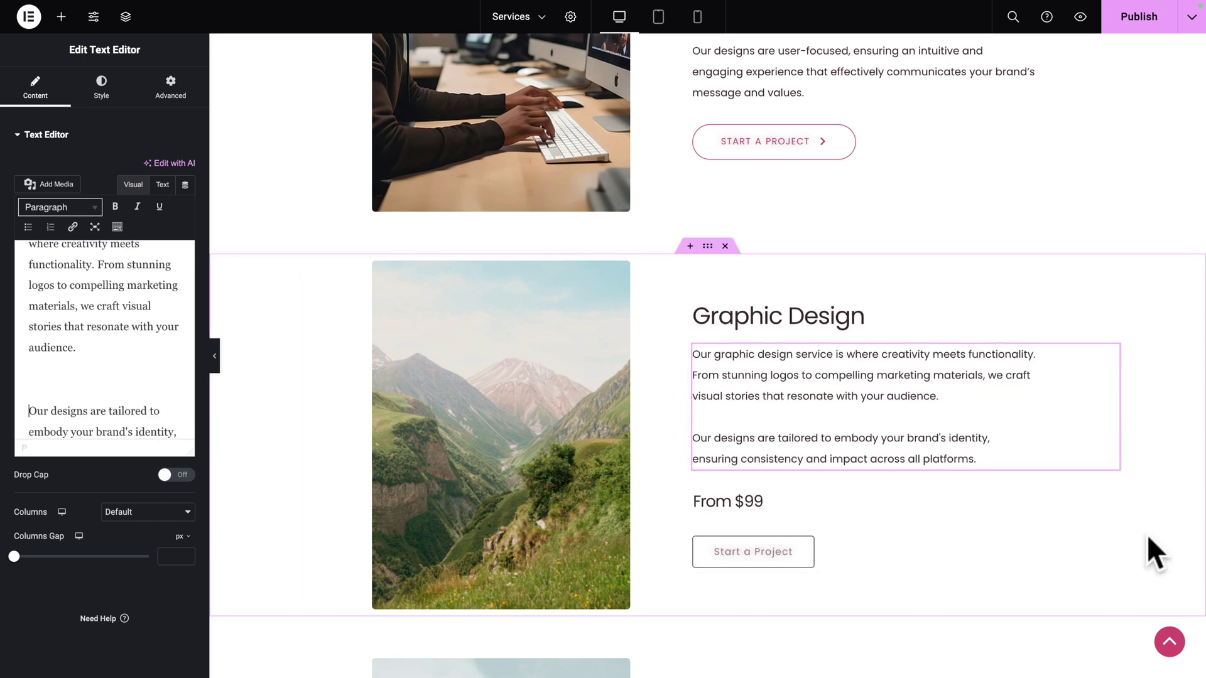
right_click(1111, 494)
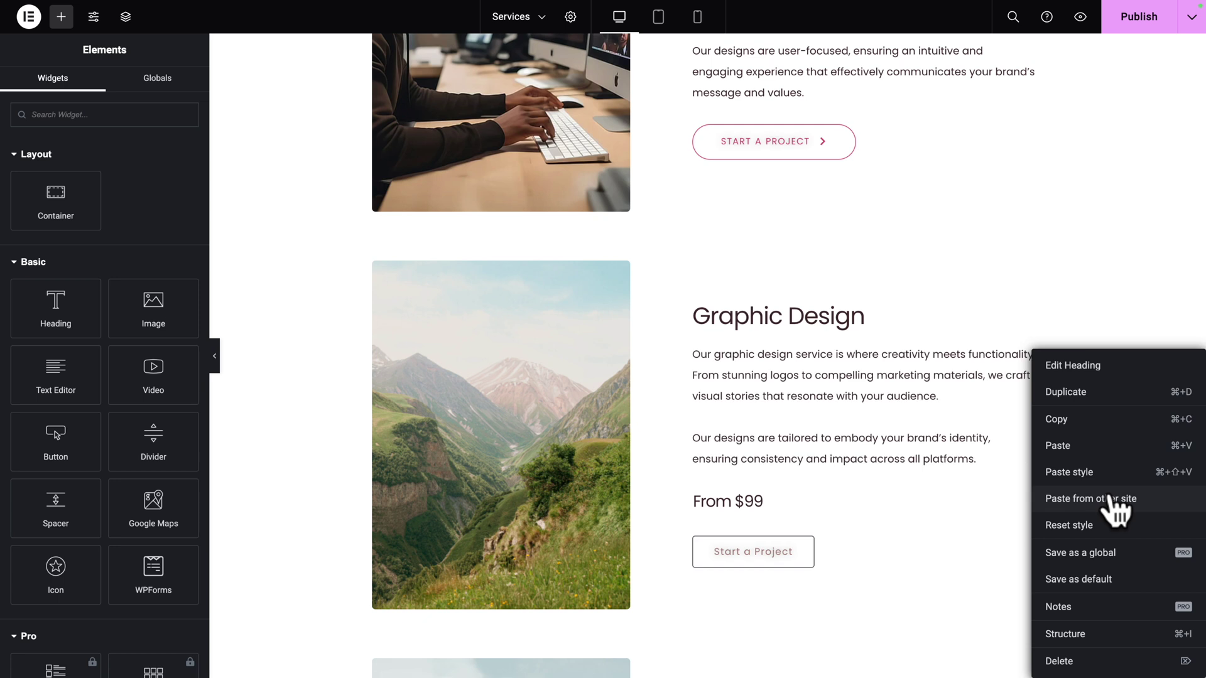
left_click(1061, 662)
scroll(1016, 454, "up", 3)
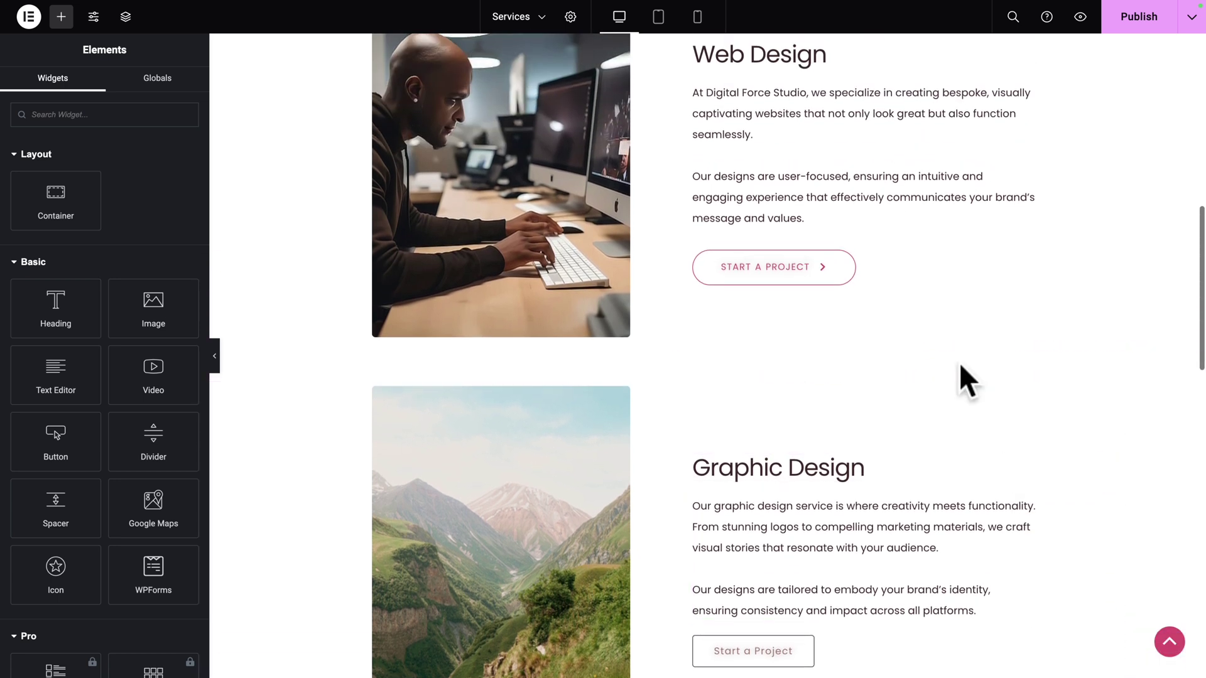
Copy the Web Design button into Graphic Design and delete its old Start a Project button.
right_click(880, 272)
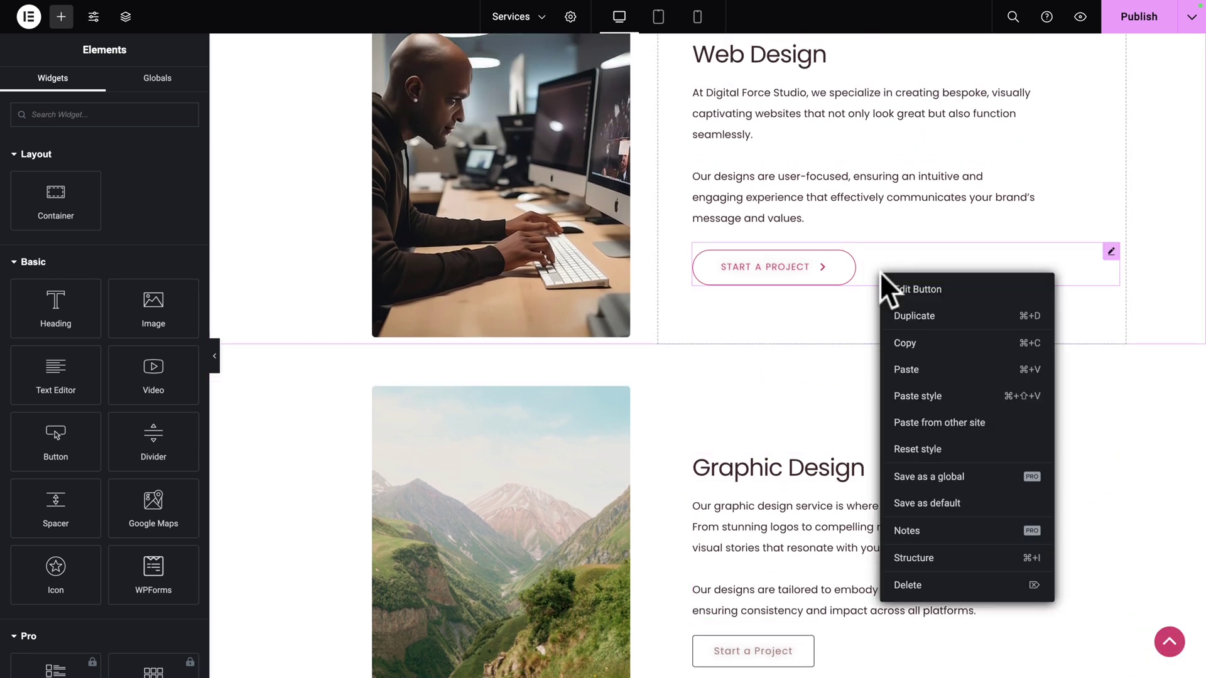
left_click(898, 339)
scroll(839, 348, "down", 4)
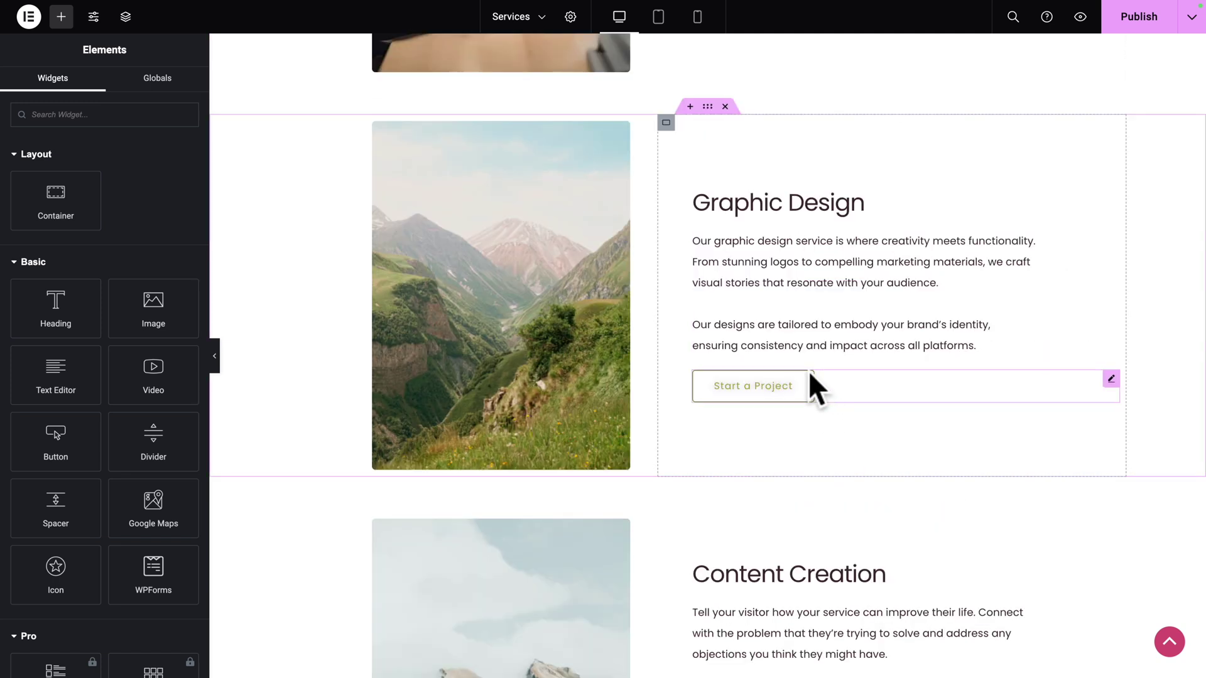
right_click(878, 381)
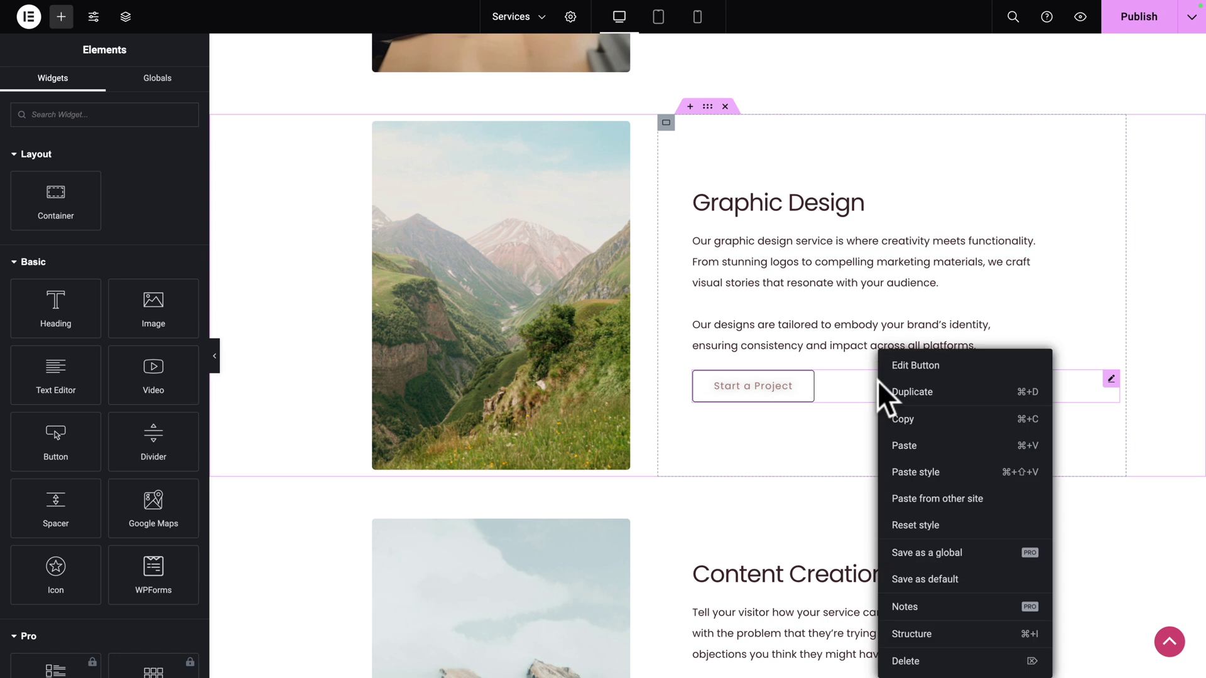
left_click(899, 445)
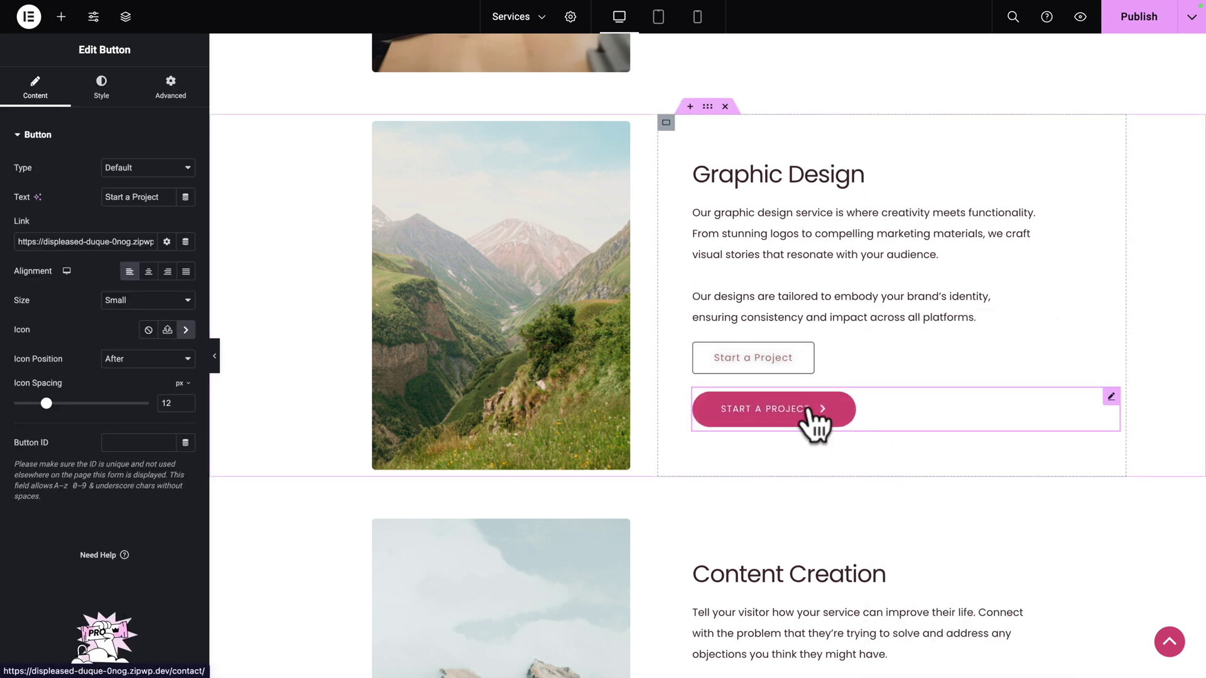
right_click(841, 354)
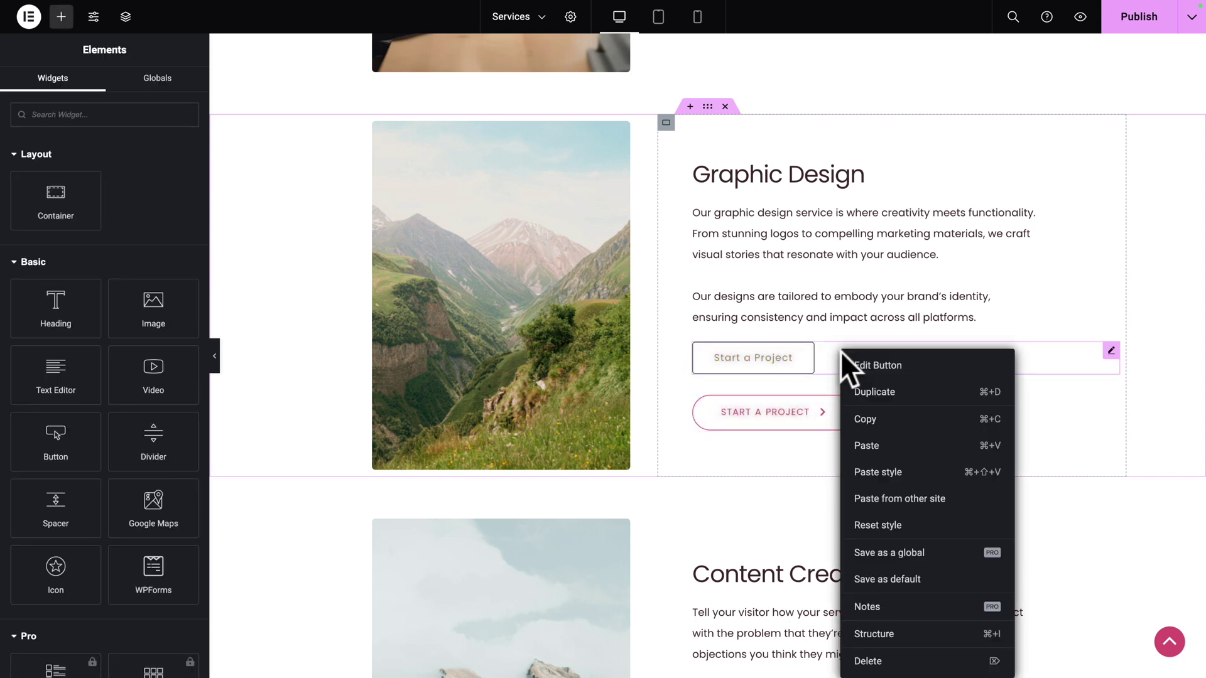
left_click(867, 659)
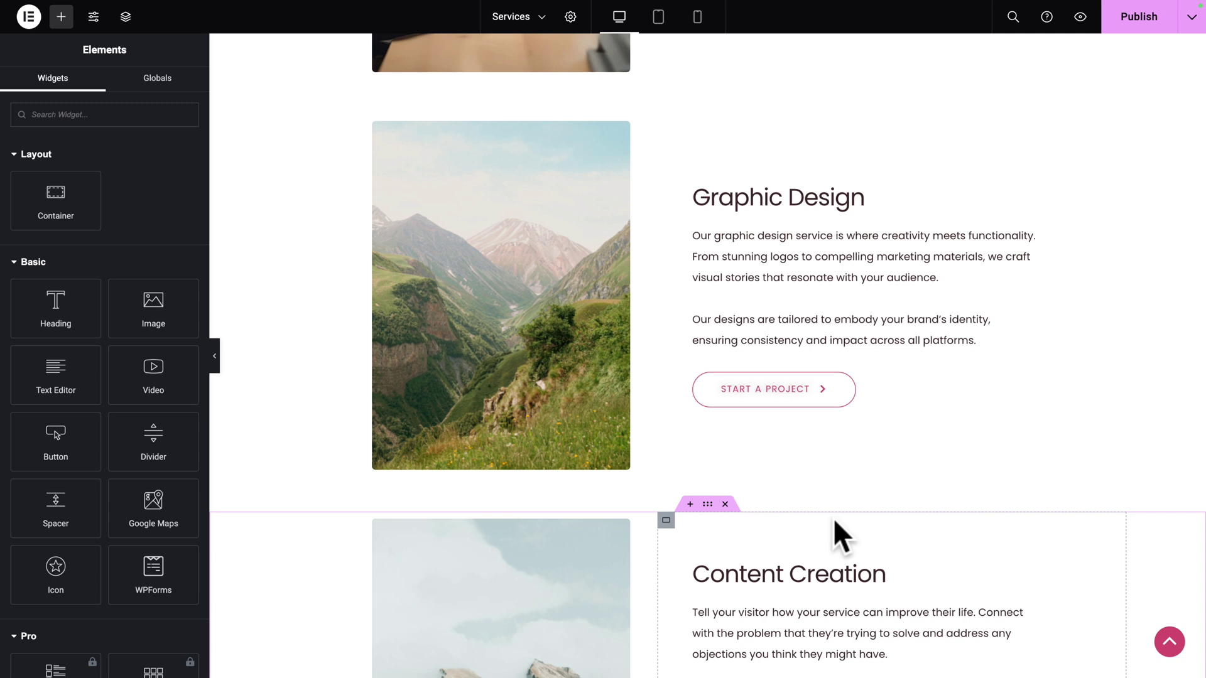
Paste the Web Design button into Content Creation and delete its old Start a Project button.
scroll(834, 521, "down", 4)
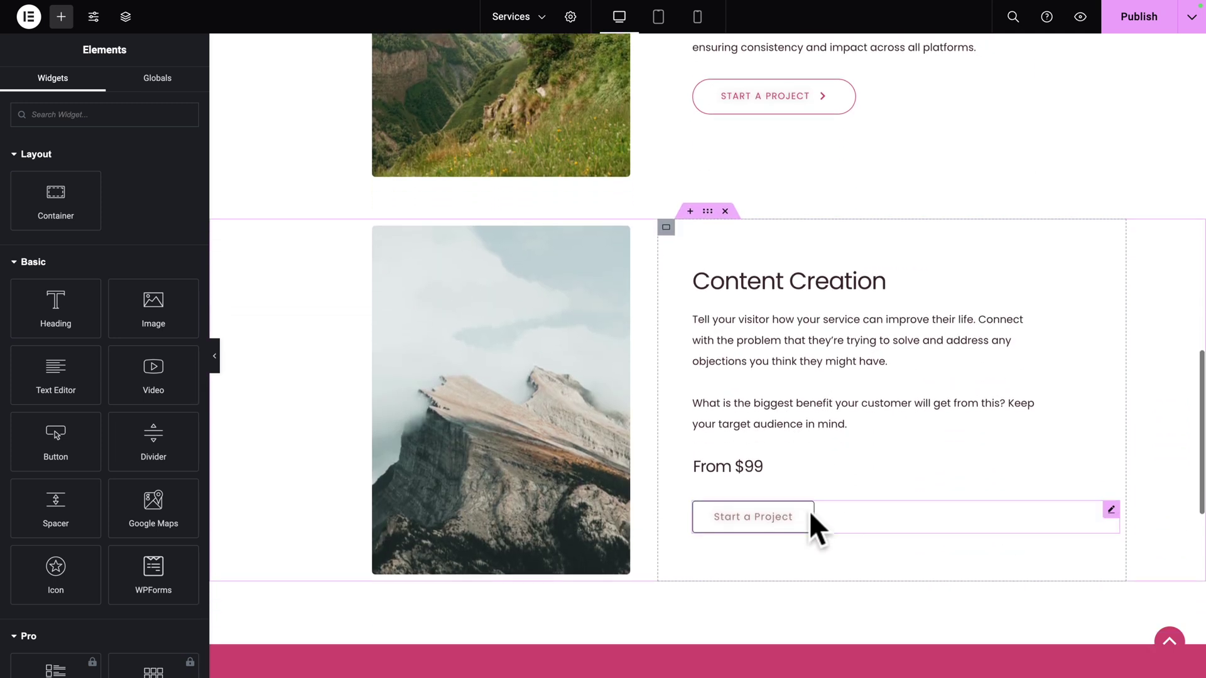
right_click(805, 516)
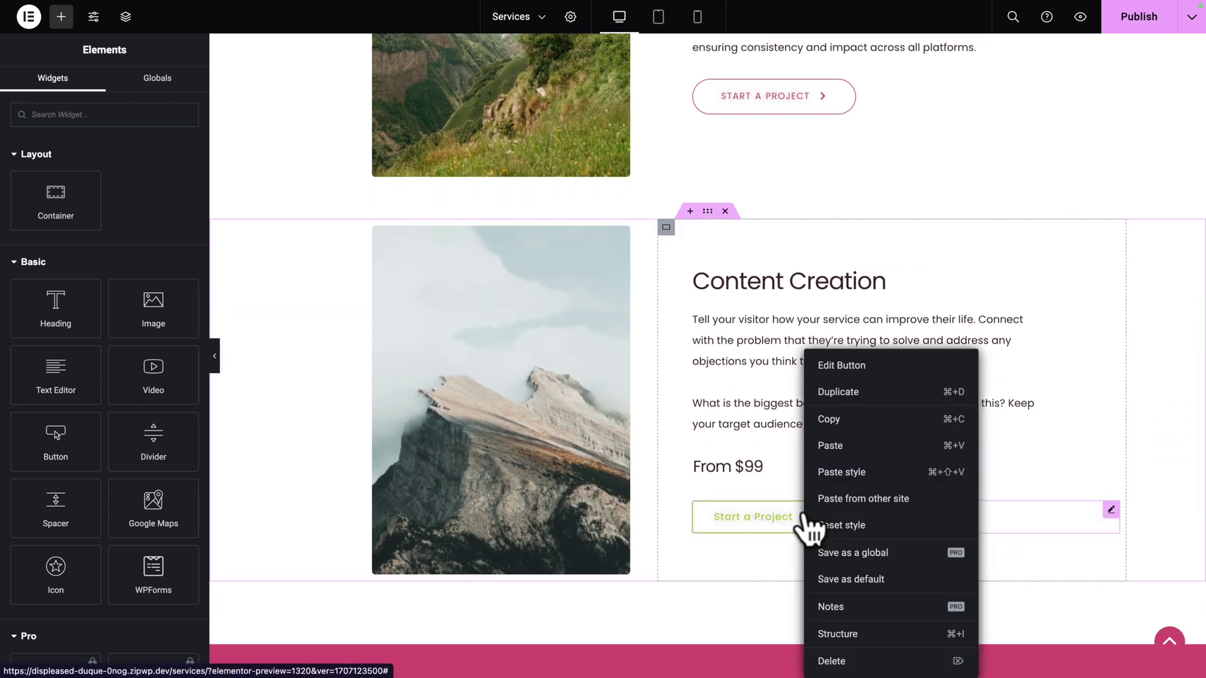
left_click(821, 445)
right_click(788, 495)
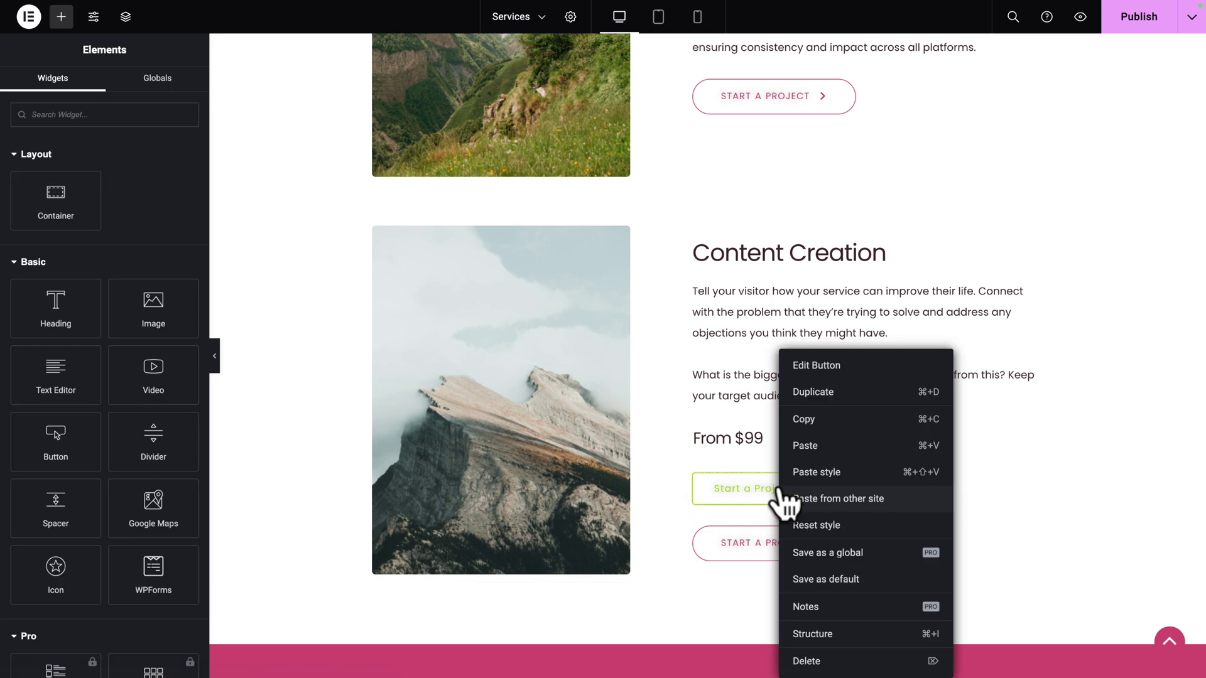
left_click(815, 660)
scroll(804, 503, "up", 5)
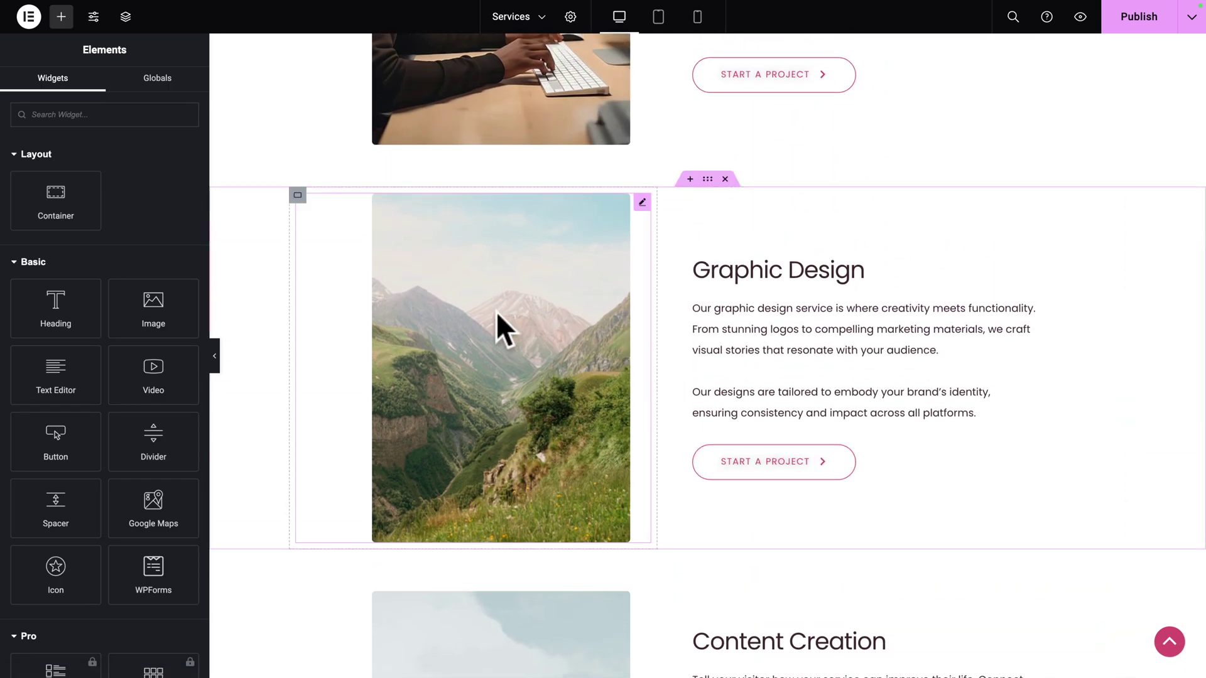
Swap the Graphic Design photo for the service-graphic_design-01 man-at-a-workstation image.
left_click(497, 311)
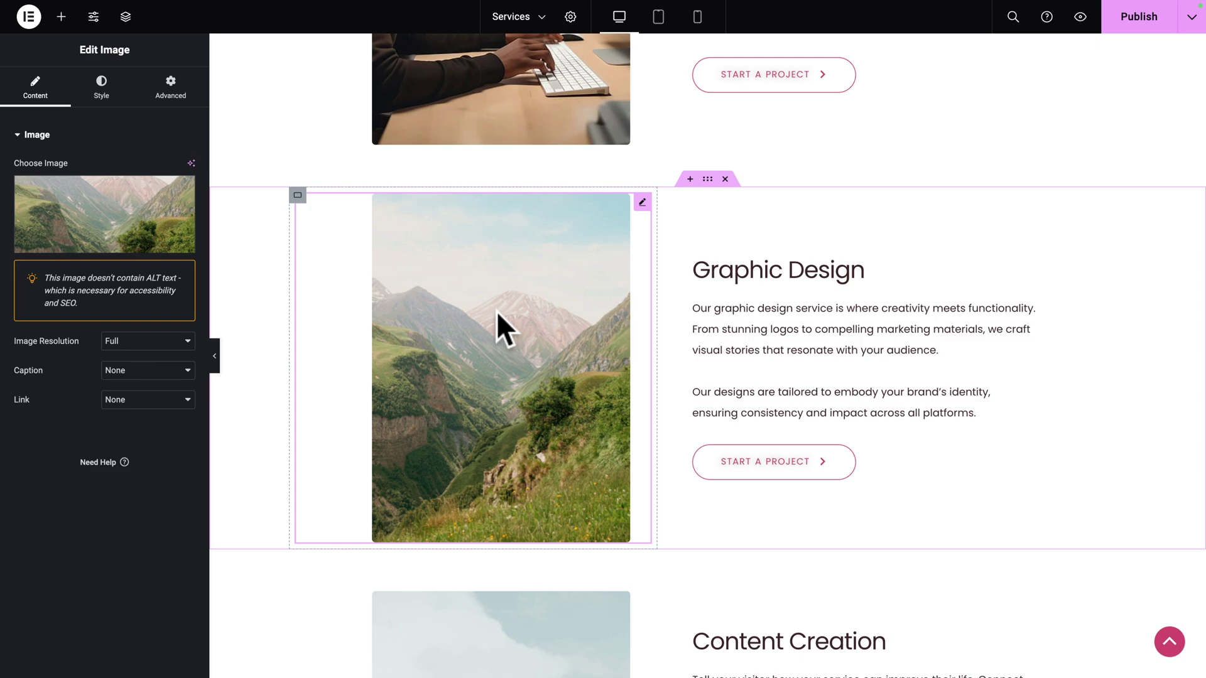
left_click(107, 217)
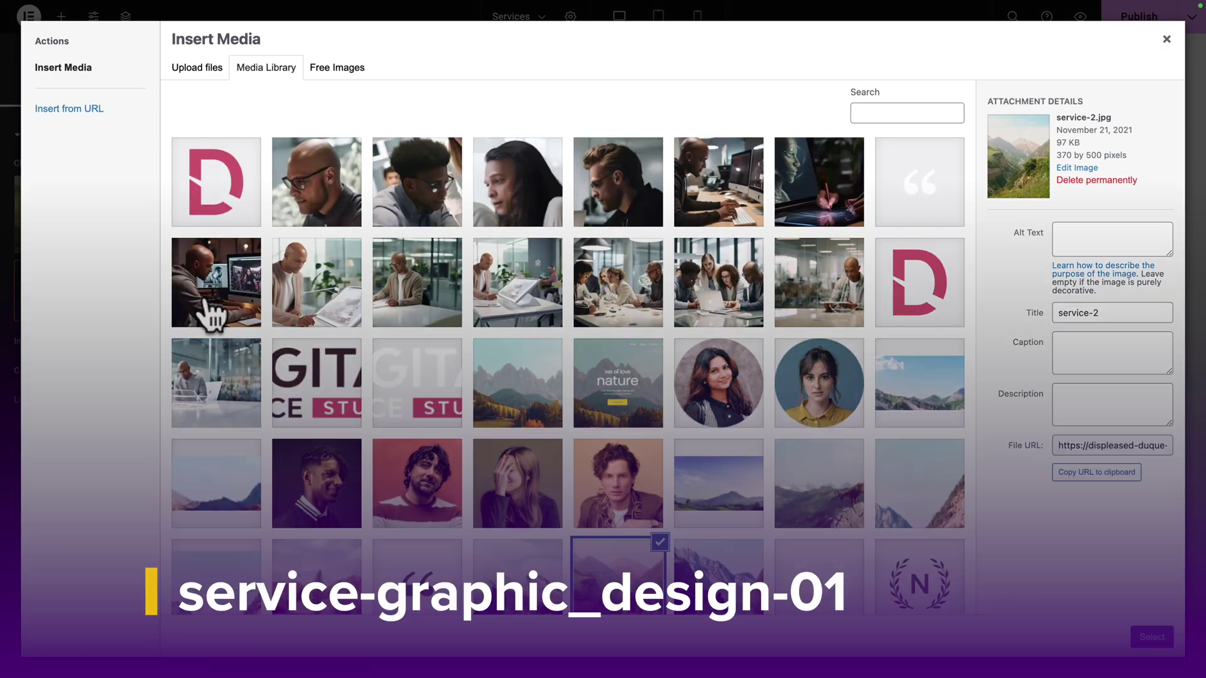
left_click(207, 305)
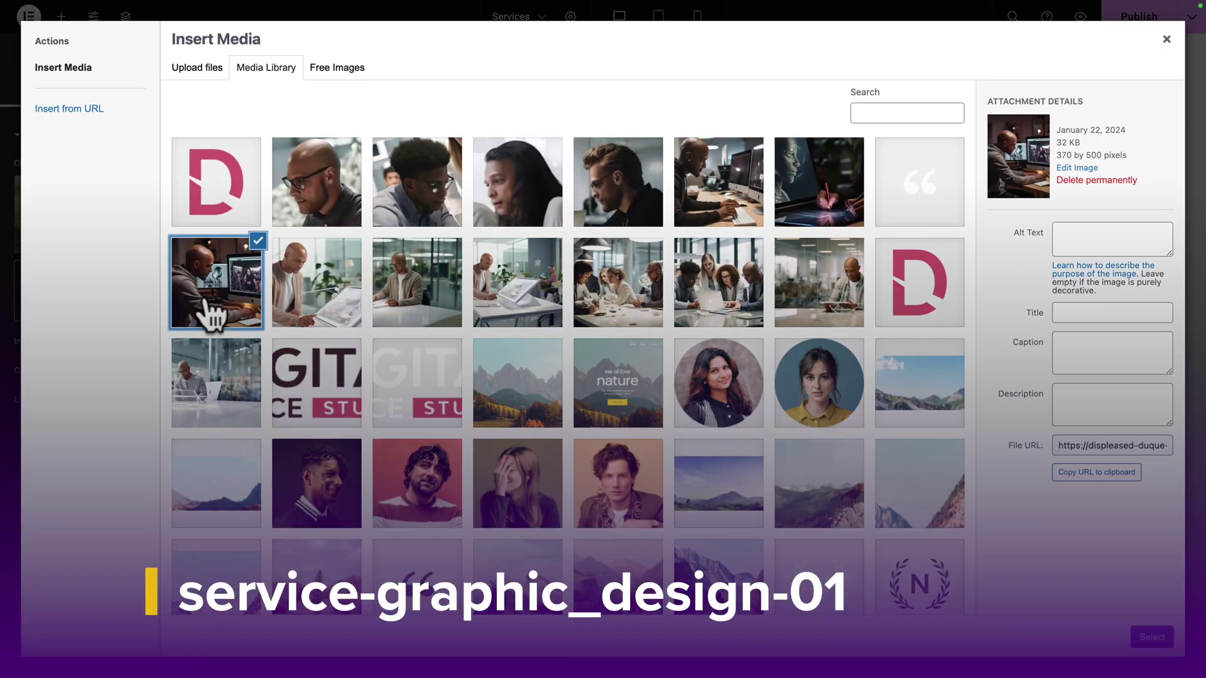
left_click(1155, 634)
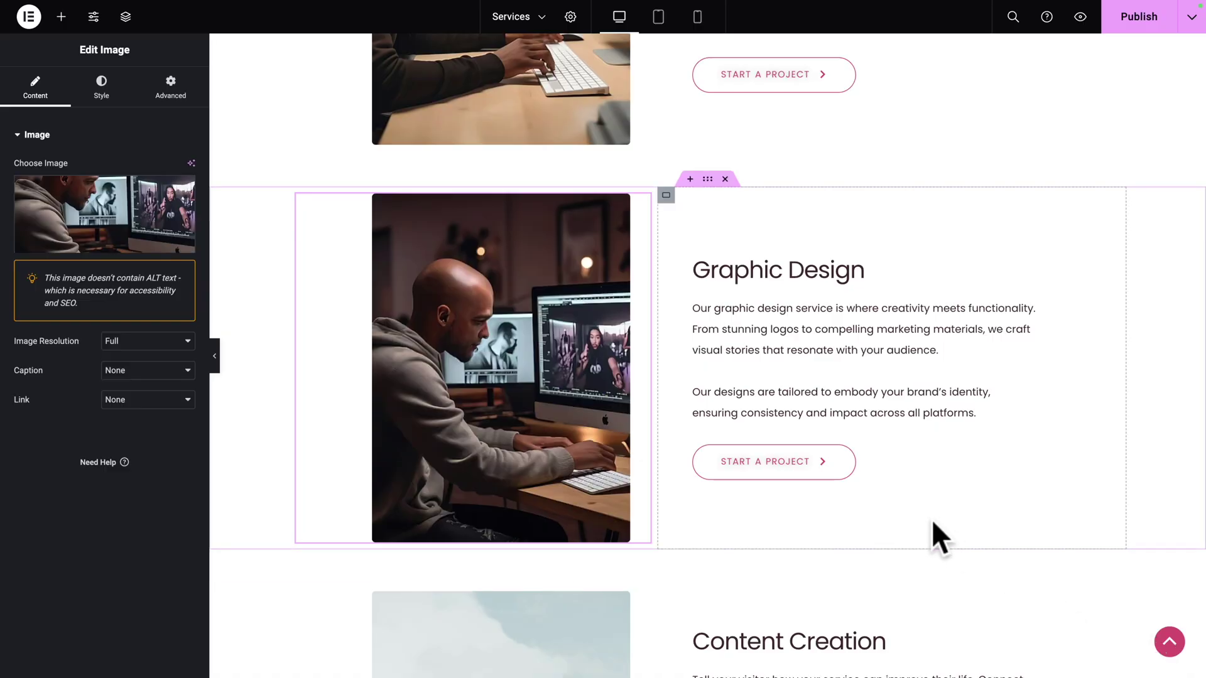
Select the Branding paragraphs in the notes and open the Content Creation description for editing.
scroll(932, 522, "down", 6)
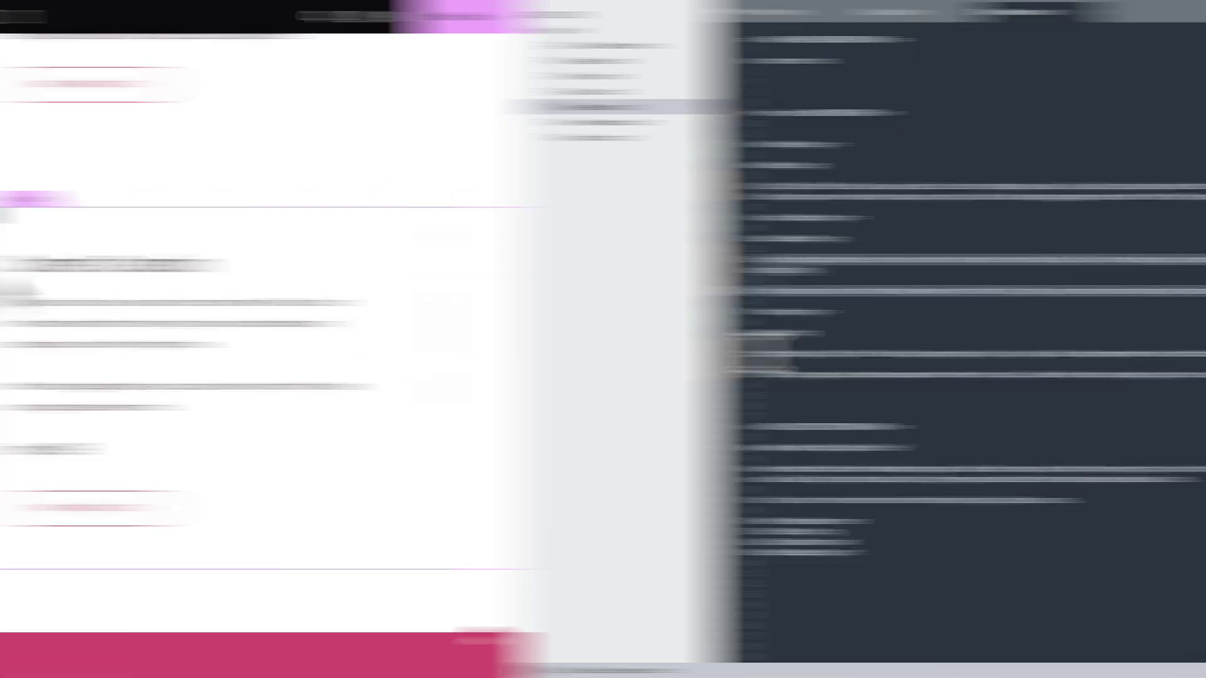
left_click_drag(236, 353, 972, 371)
key("ctrl+c")
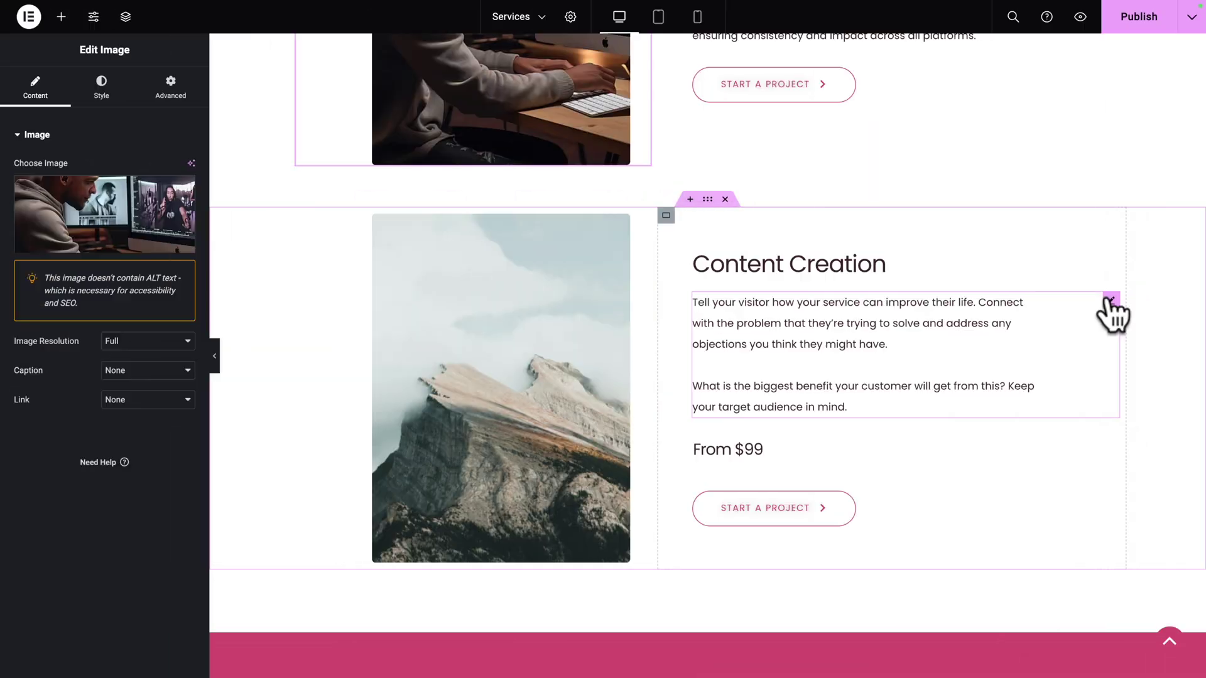
left_click(1106, 307)
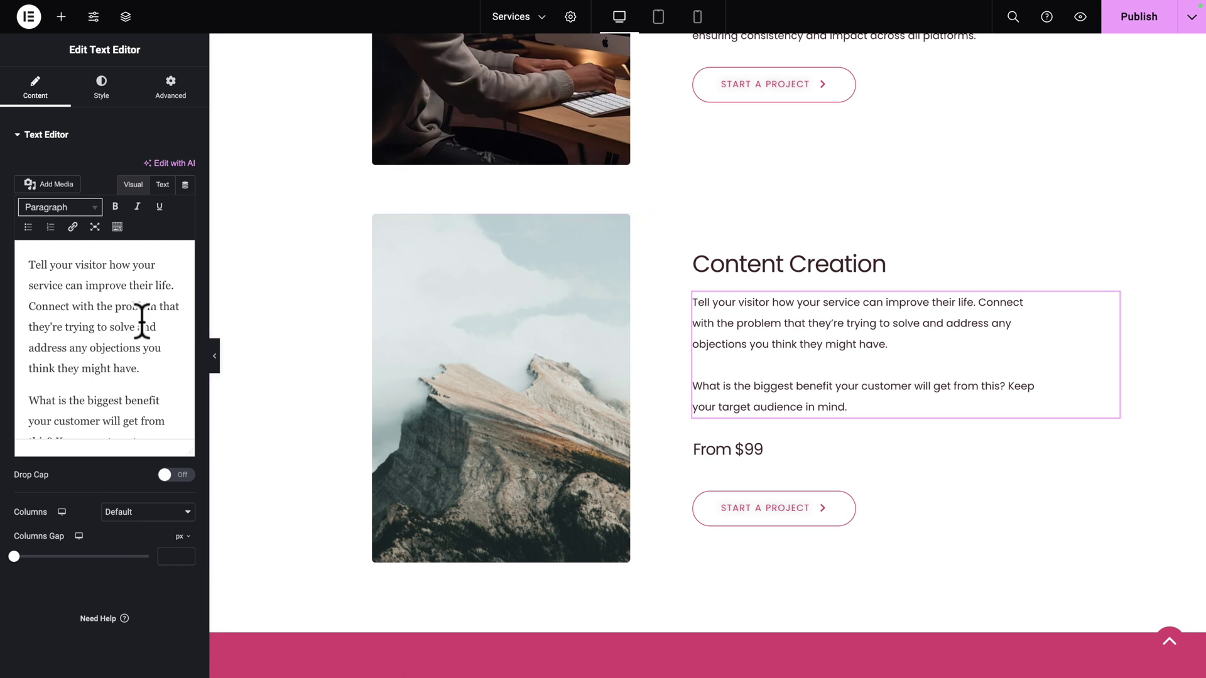
Replace the Content Creation description with the two Branding paragraphs and delete the From $99 heading.
key("ctrl+a")
key("BackSpace")
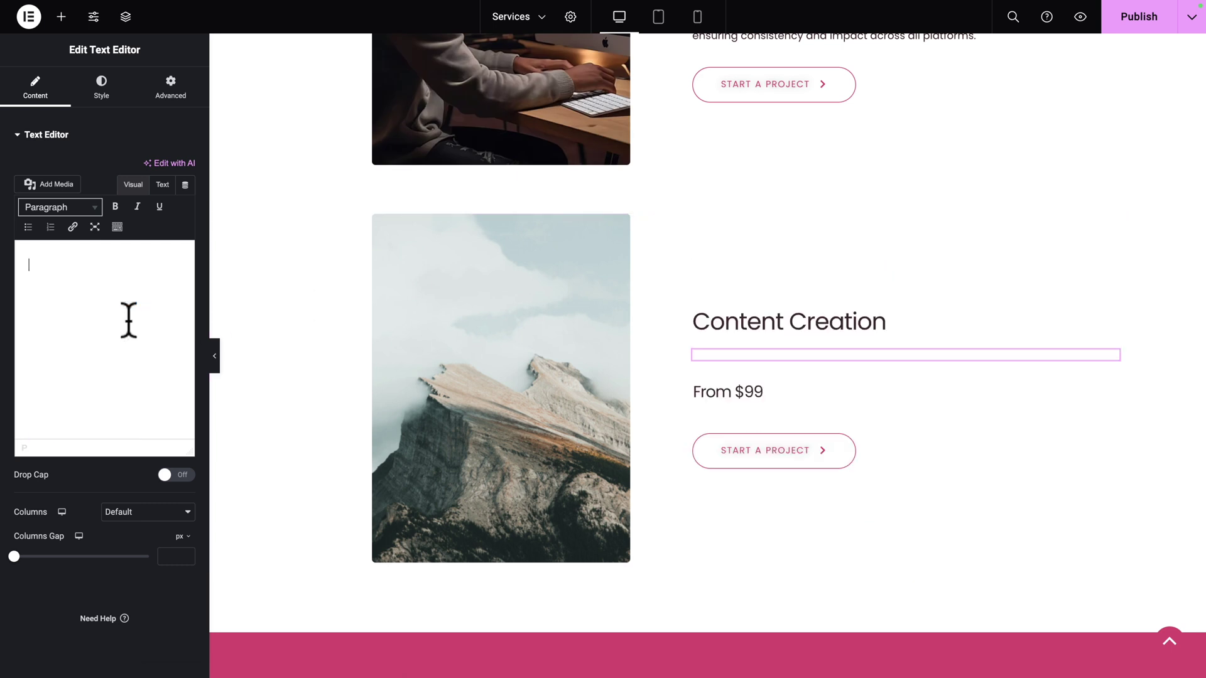
key("ctrl+v")
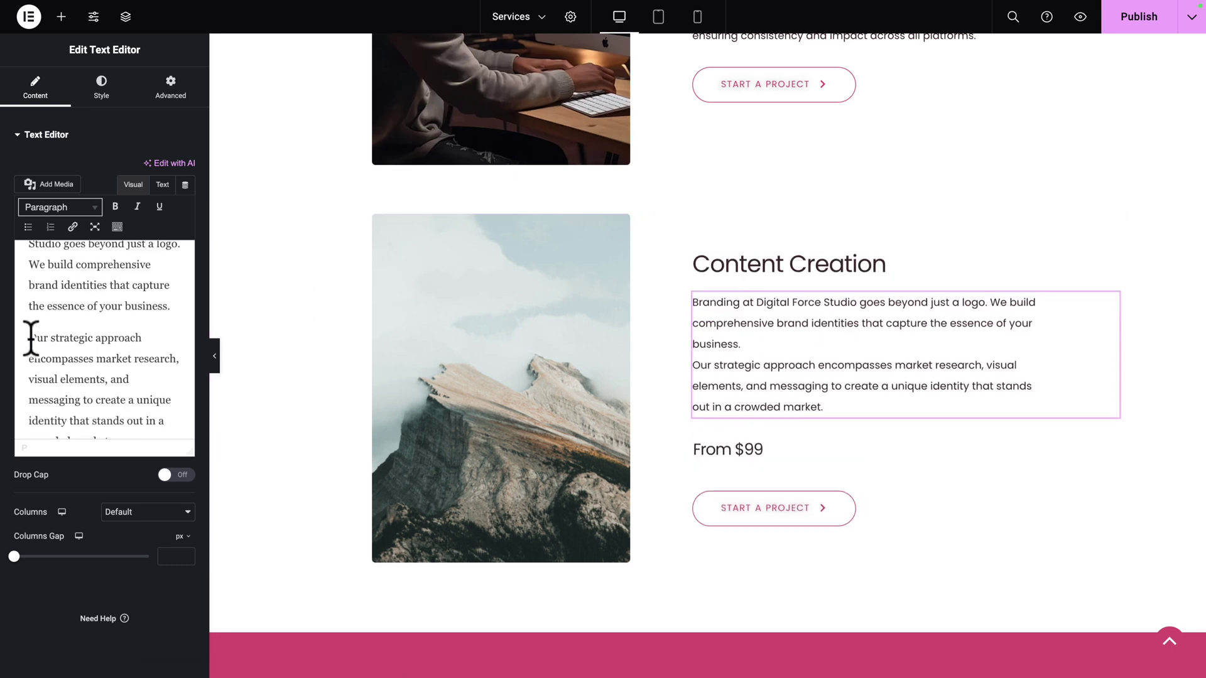
left_click(31, 338)
key("Return")
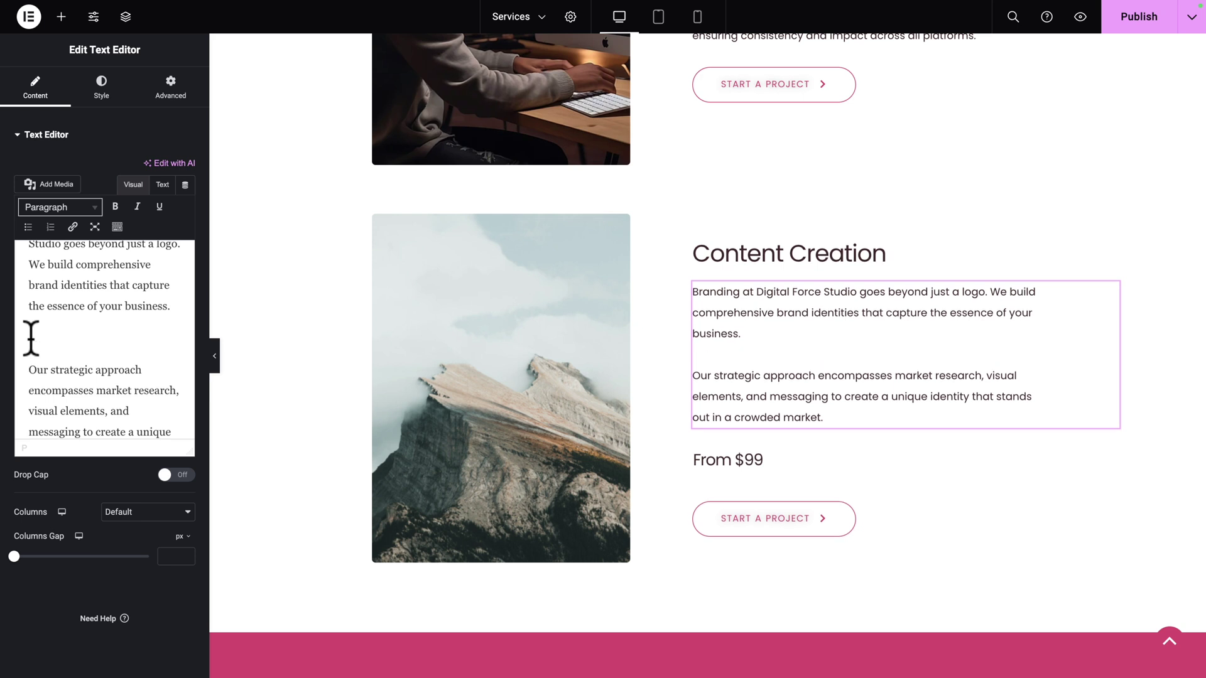
right_click(789, 459)
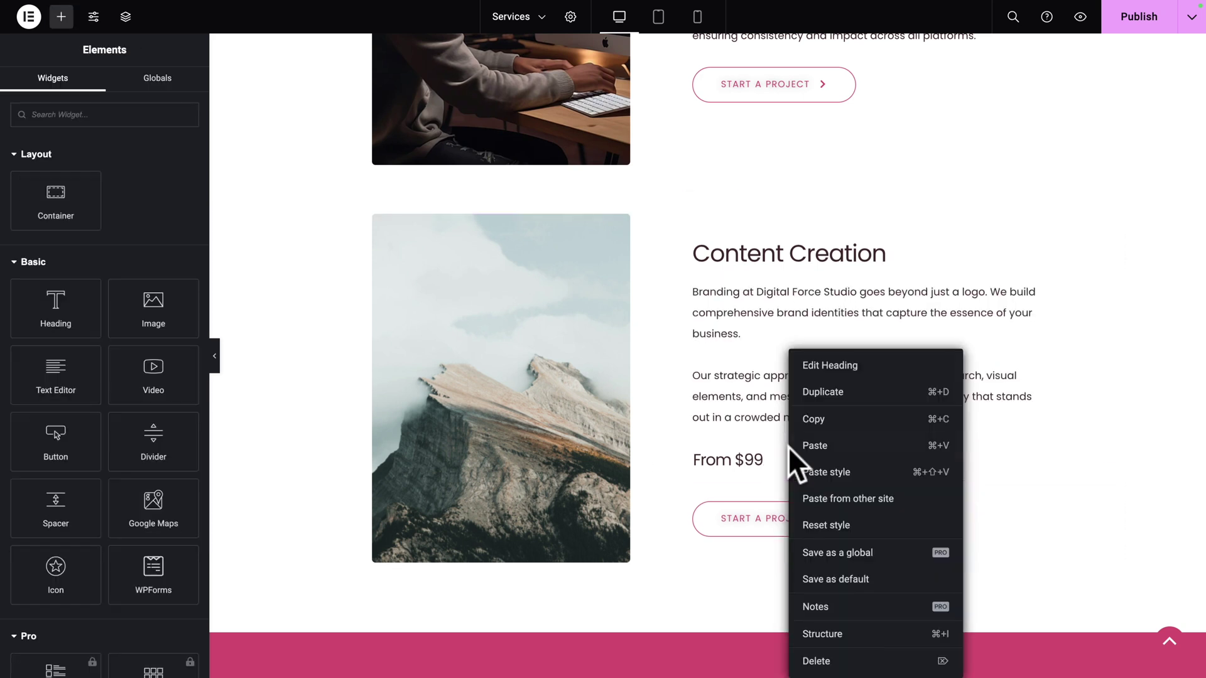
left_click(815, 661)
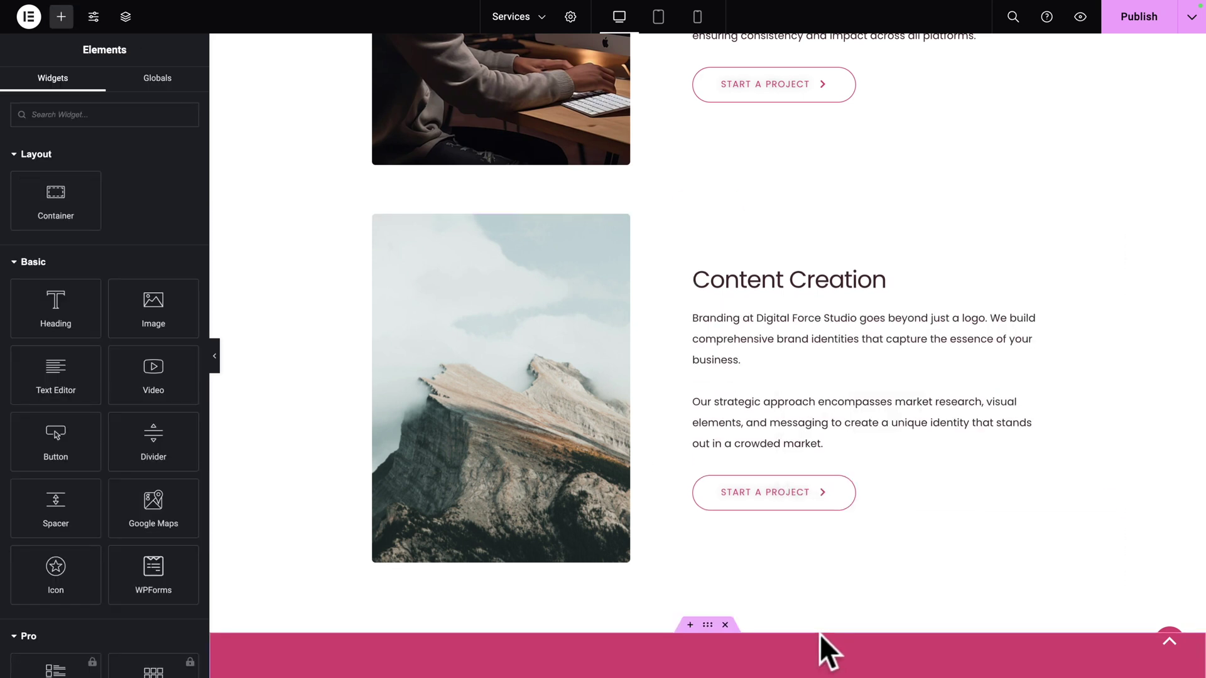
Swap in the service-branding-01 photo of a man at a tablet and publish the page.
left_click(517, 383)
left_click(100, 204)
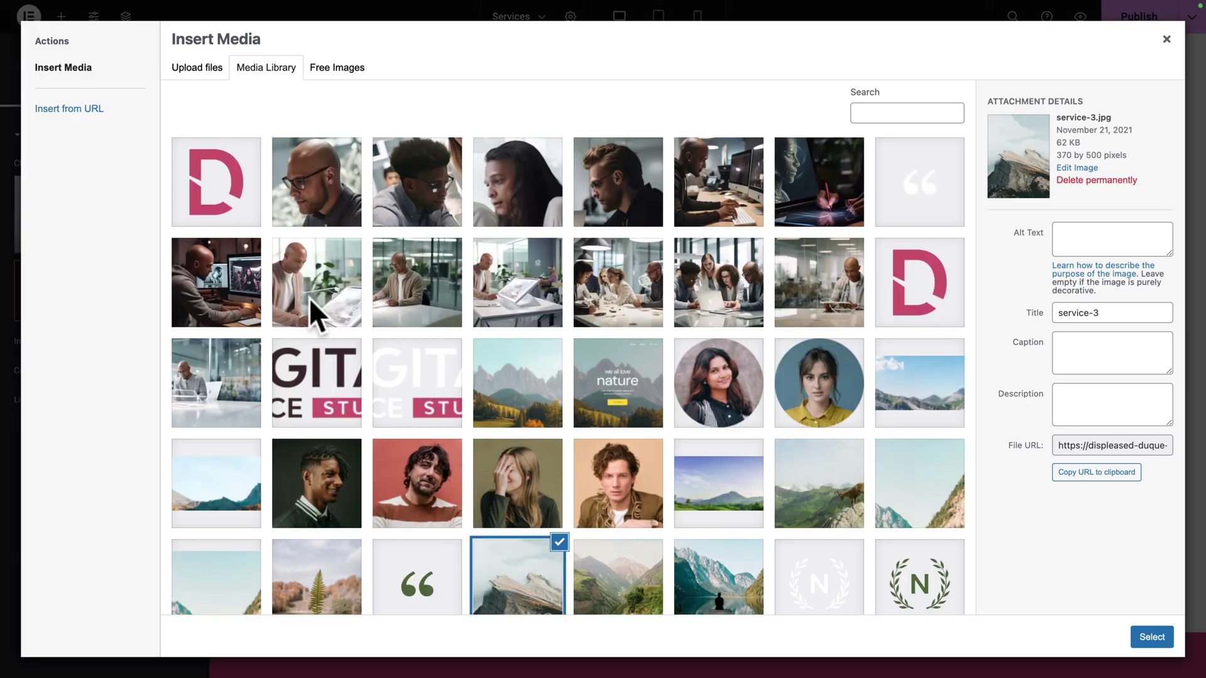
left_click(319, 321)
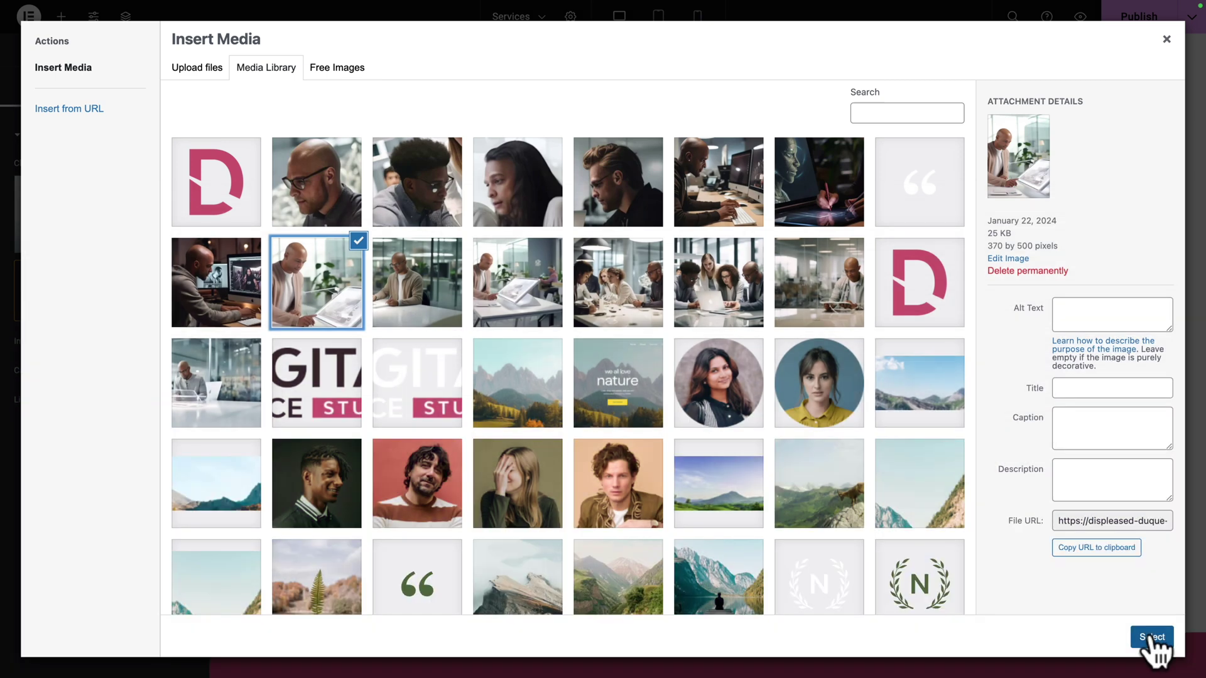
left_click(1151, 637)
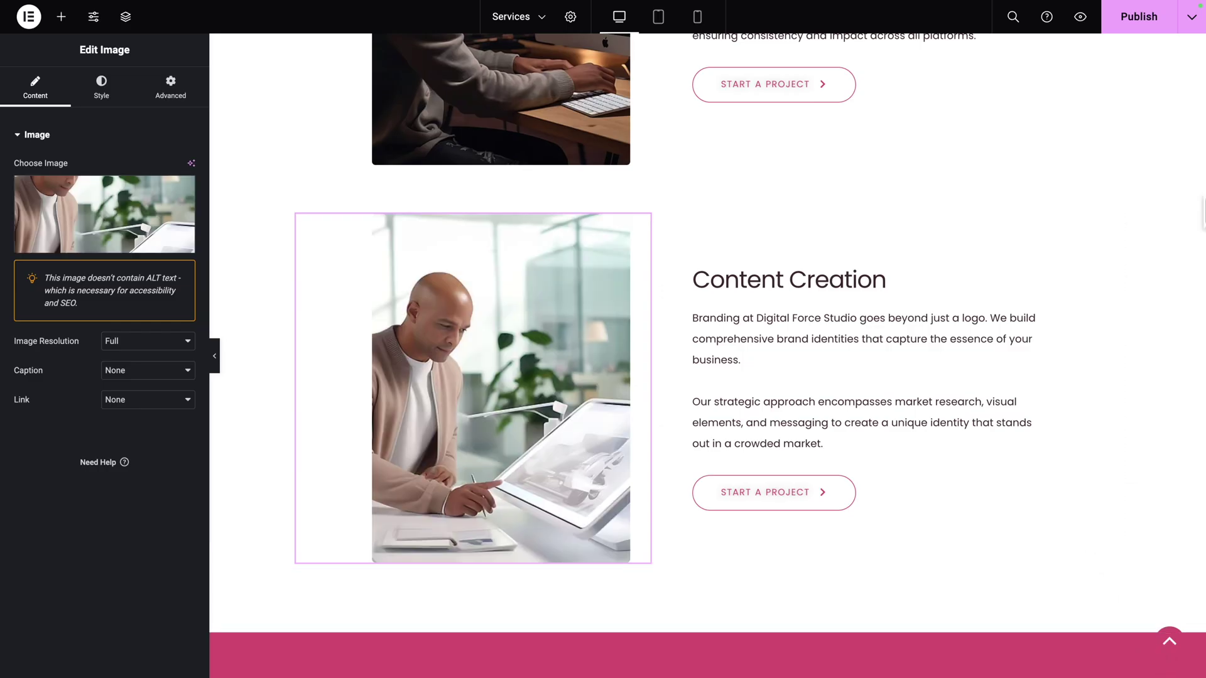
left_click(1127, 19)
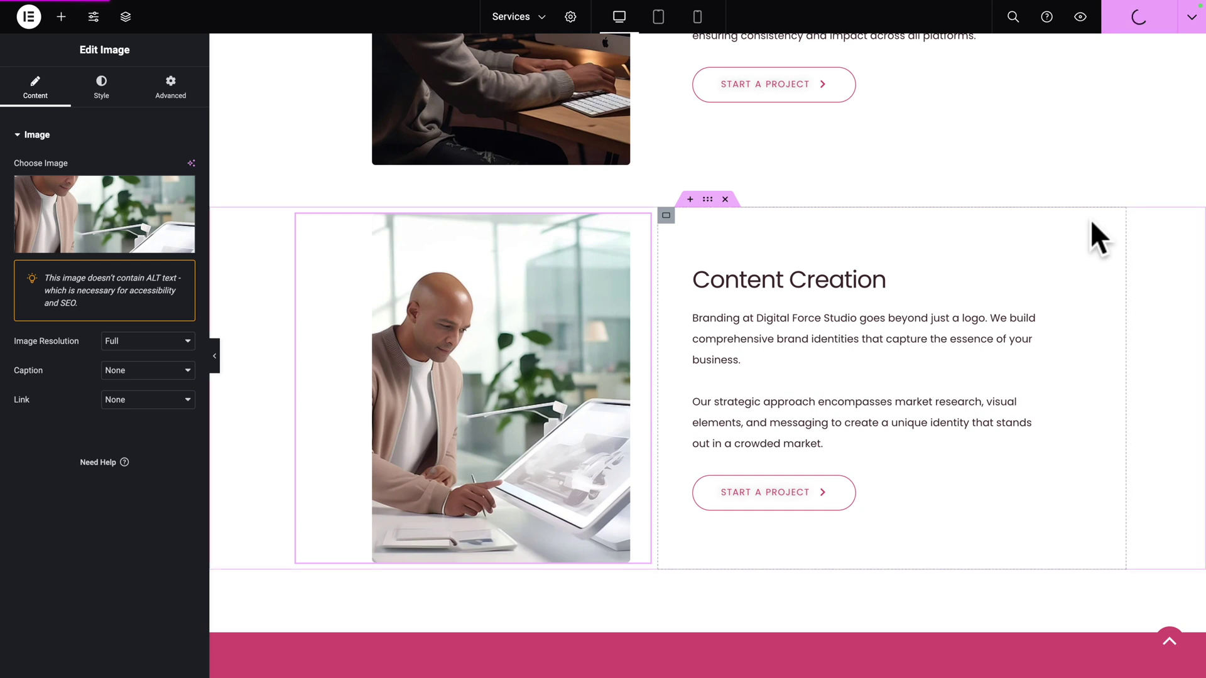
scroll(1096, 239, "down", 6)
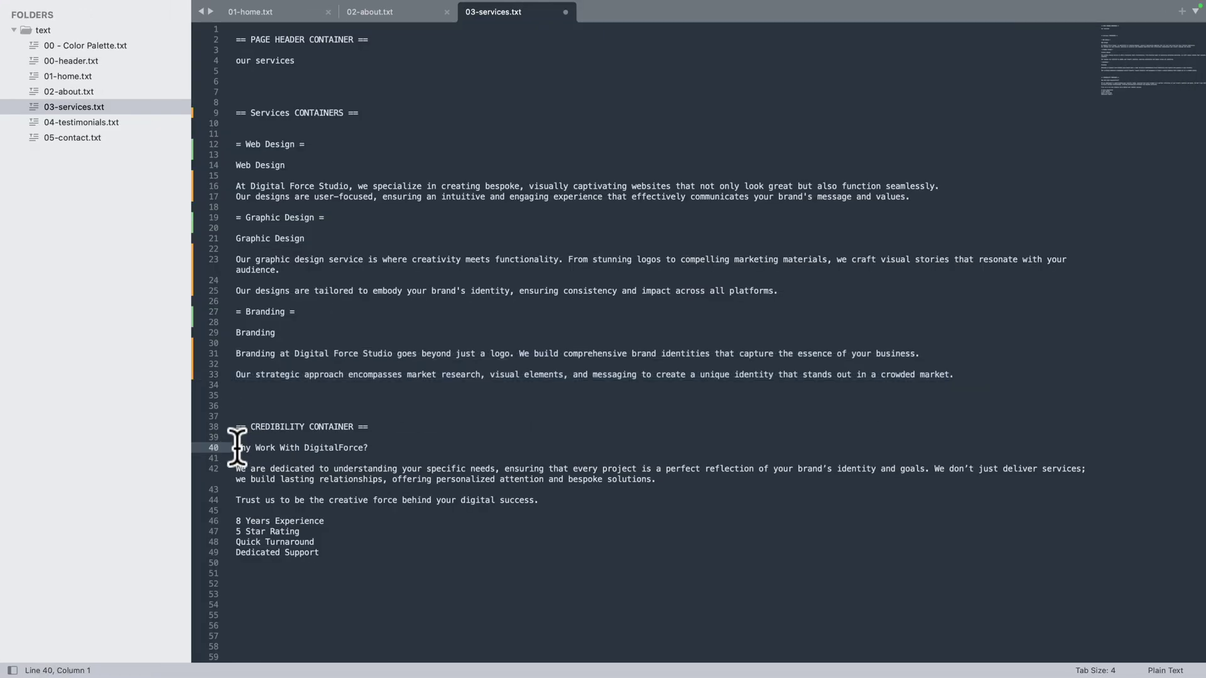
Replace the heading with 'Why Work With DigitalForce?' and paste the two credibility paragraphs beneath it.
key("shift+End")
key("ctrl+c")
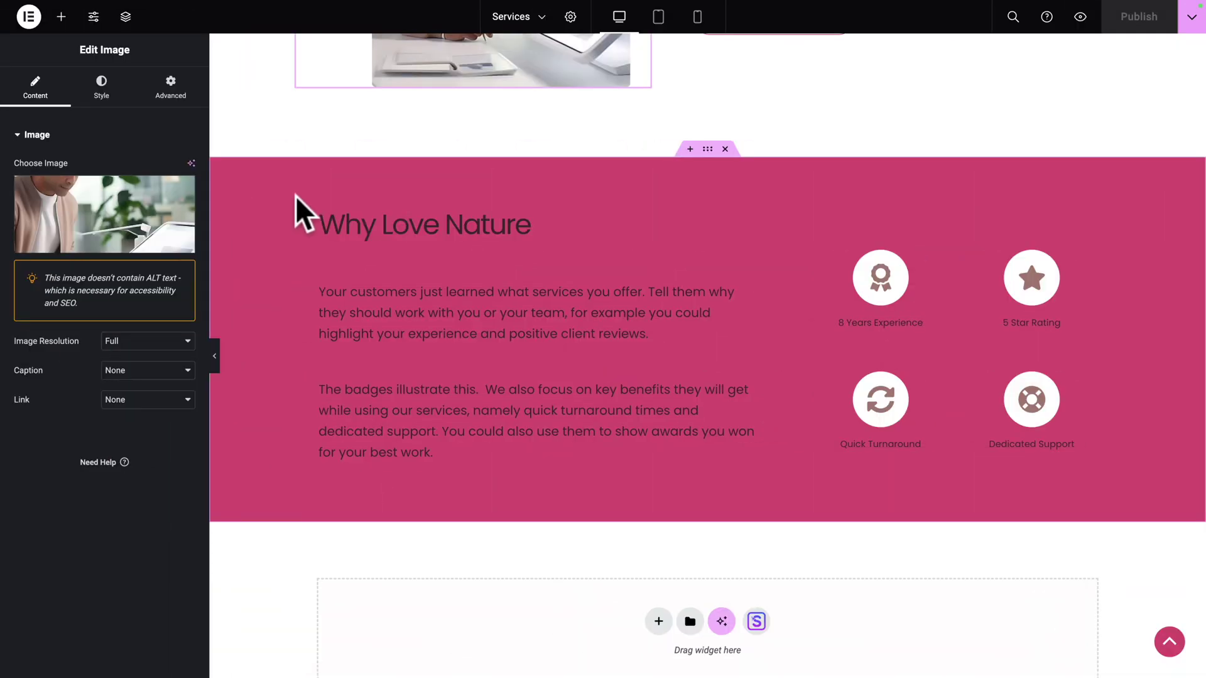
left_click(331, 223)
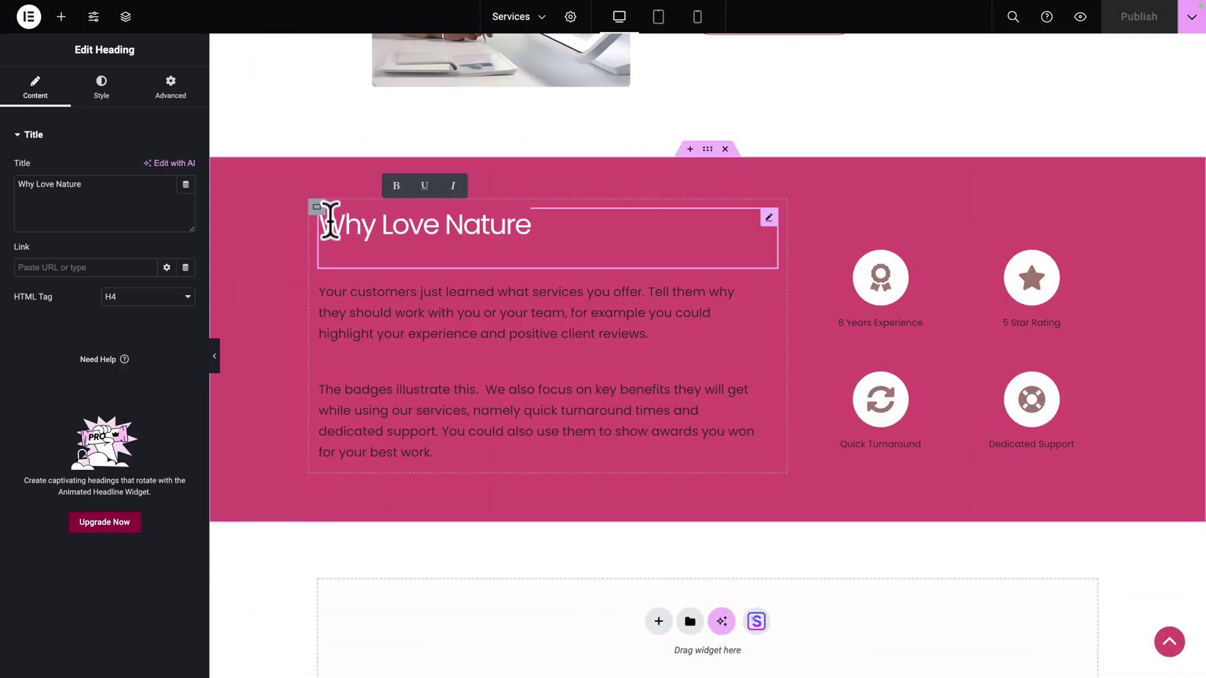
key("ctrl+v")
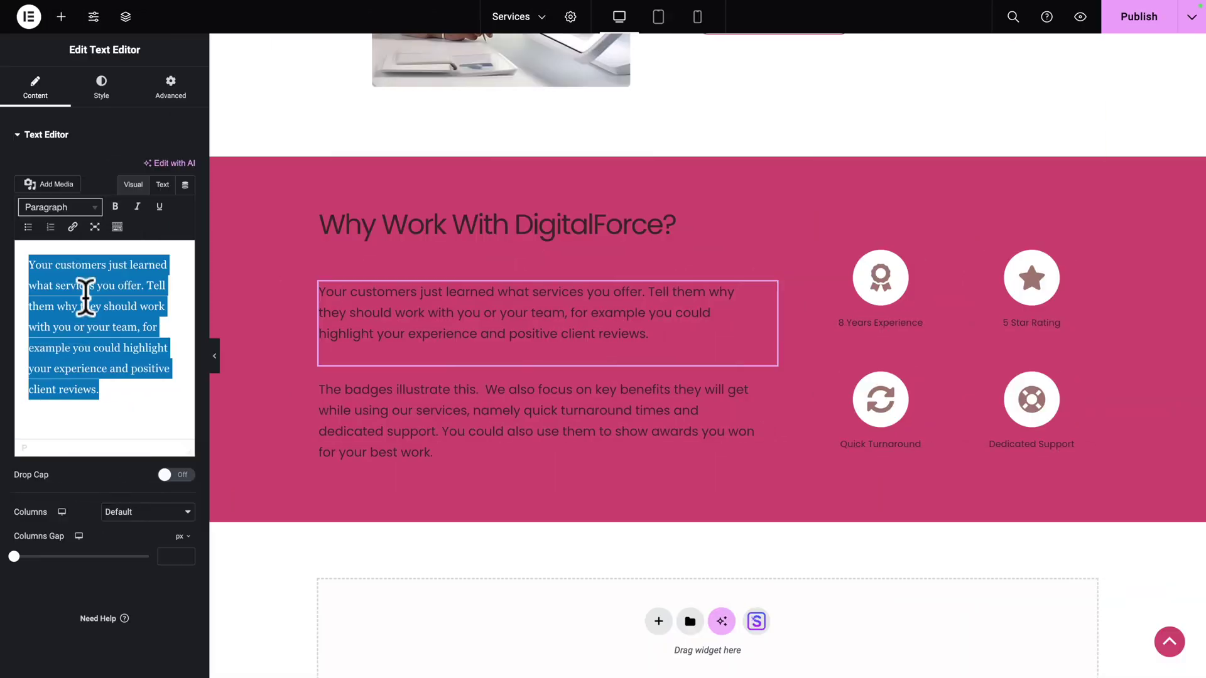
type("We are dedicated to understanding your specific needs, ensuring that every project is a perfect reflection of your brand’s identity and goals. We don’t just deliver services; we build lasting relationships, offering personalized attention and bespoke solutions.")
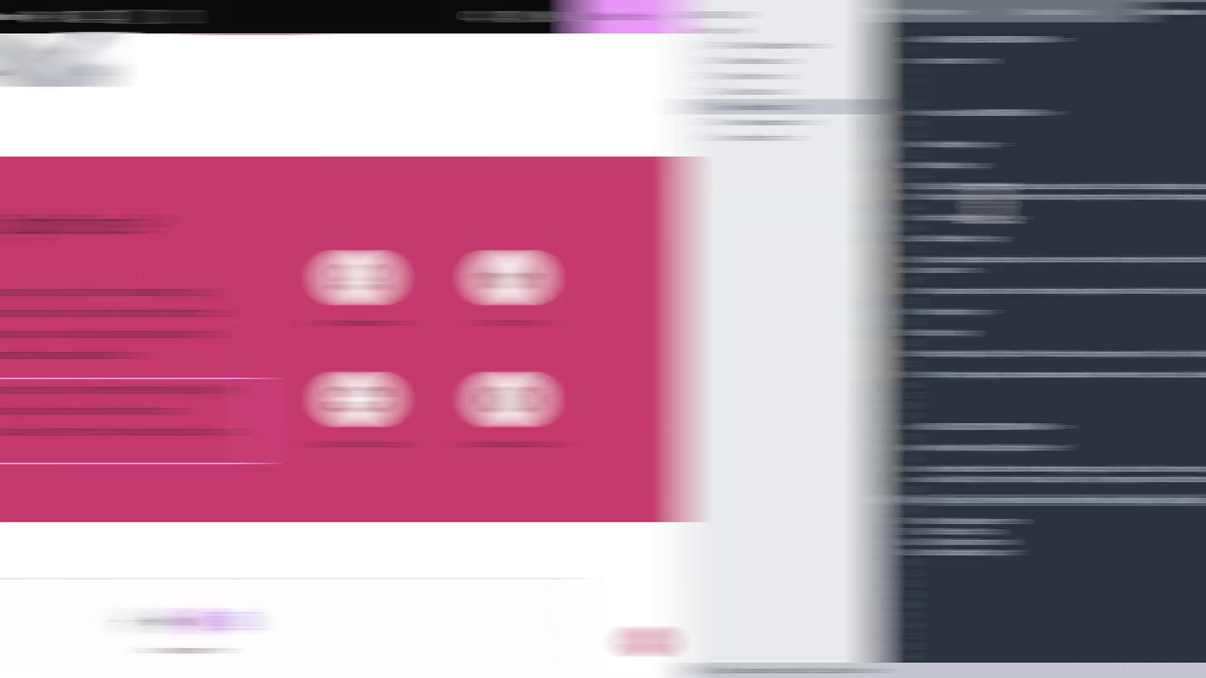
type("Trust us to be the creative force behind your digital success.")
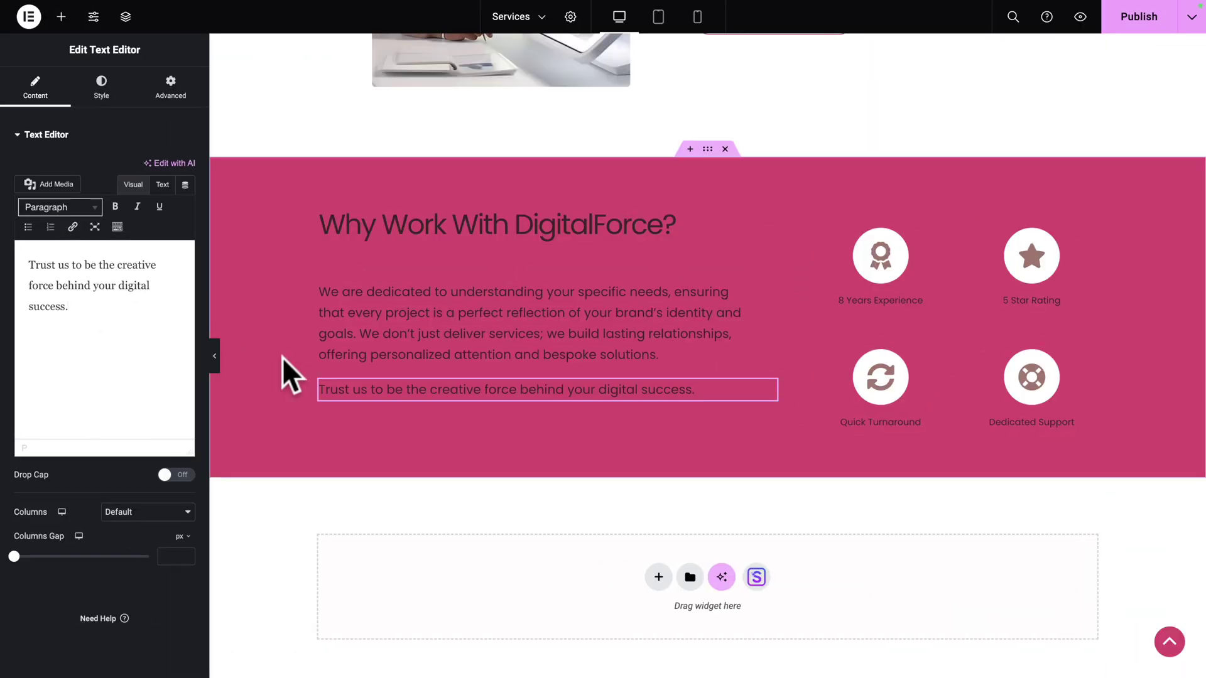
left_click(362, 217)
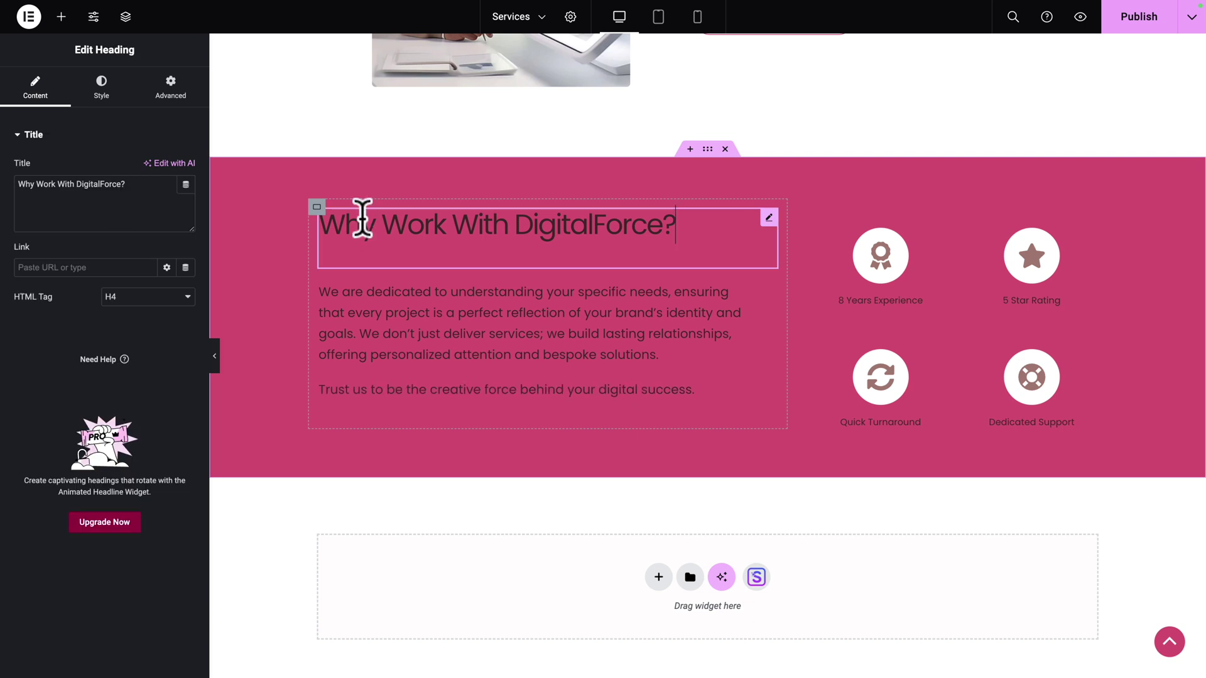
Set the Why Work With DigitalForce? heading colour to beige Theme Color 2.
left_click(101, 88)
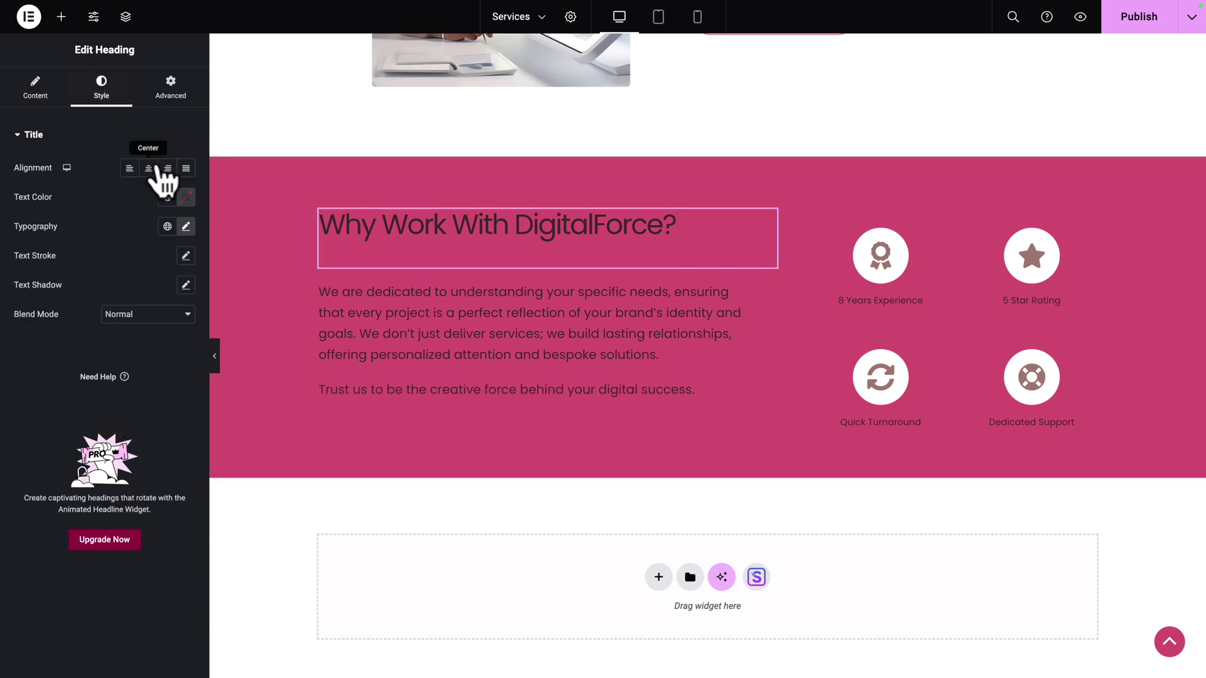
left_click(167, 198)
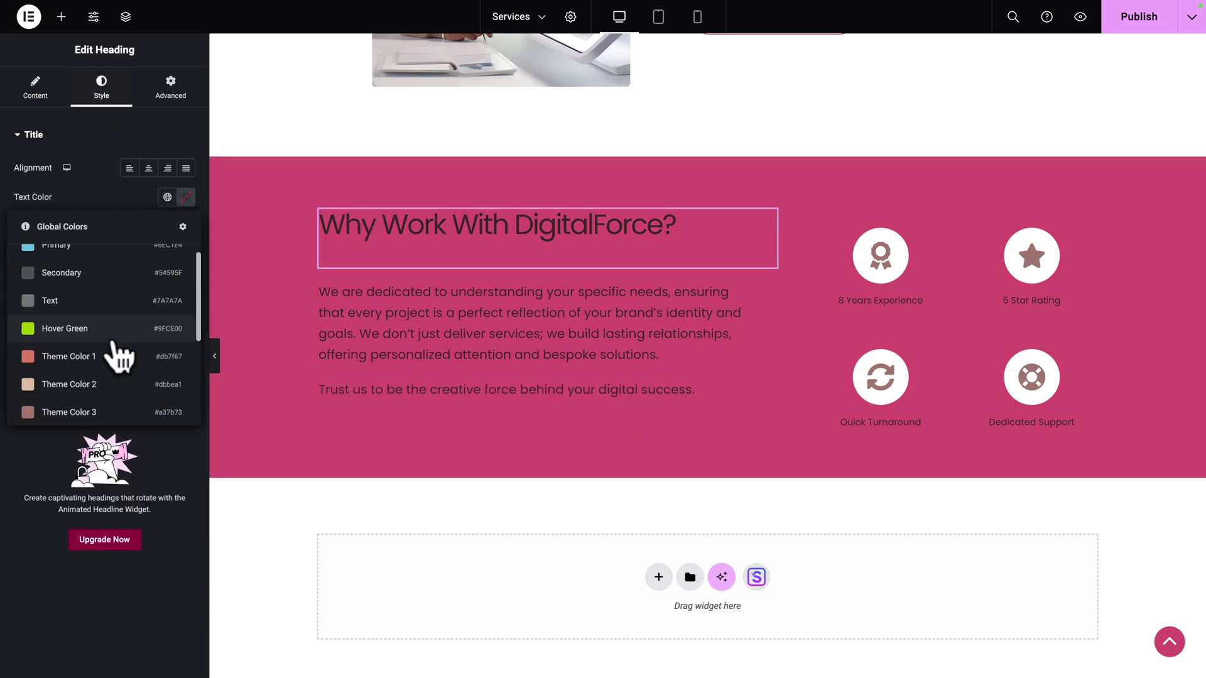
scroll(113, 349, "down", 2)
left_click(85, 331)
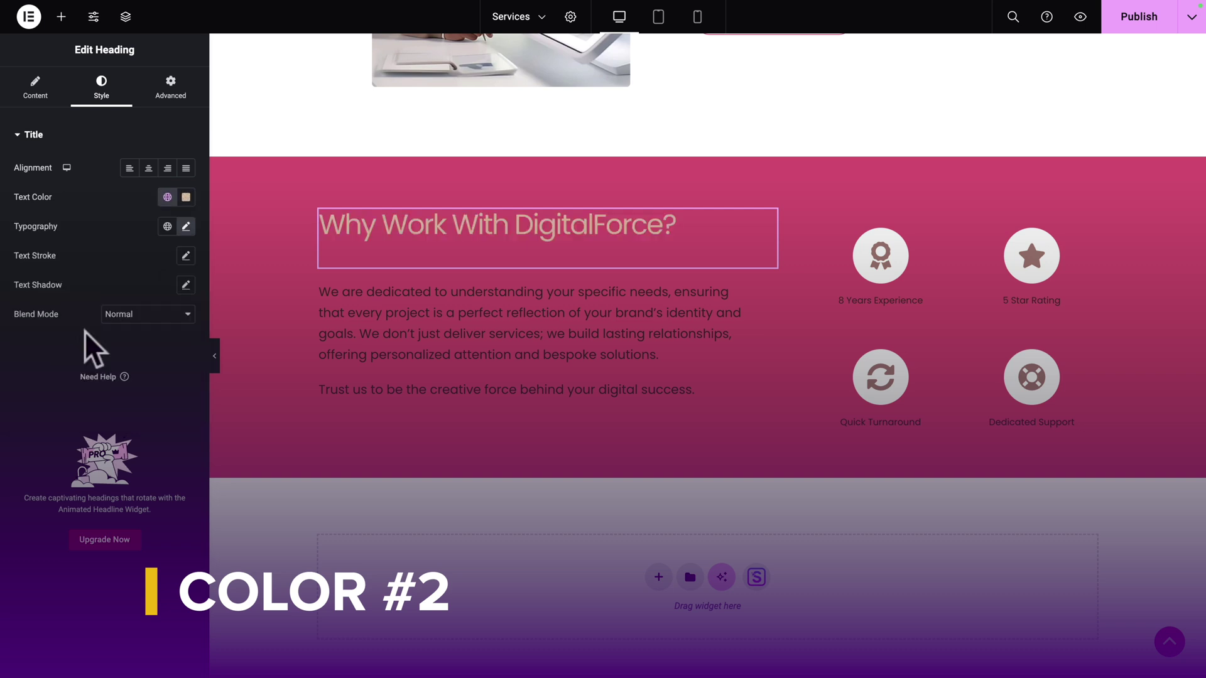
Make the first paragraph's text white with Theme Color 6.
left_click(416, 303)
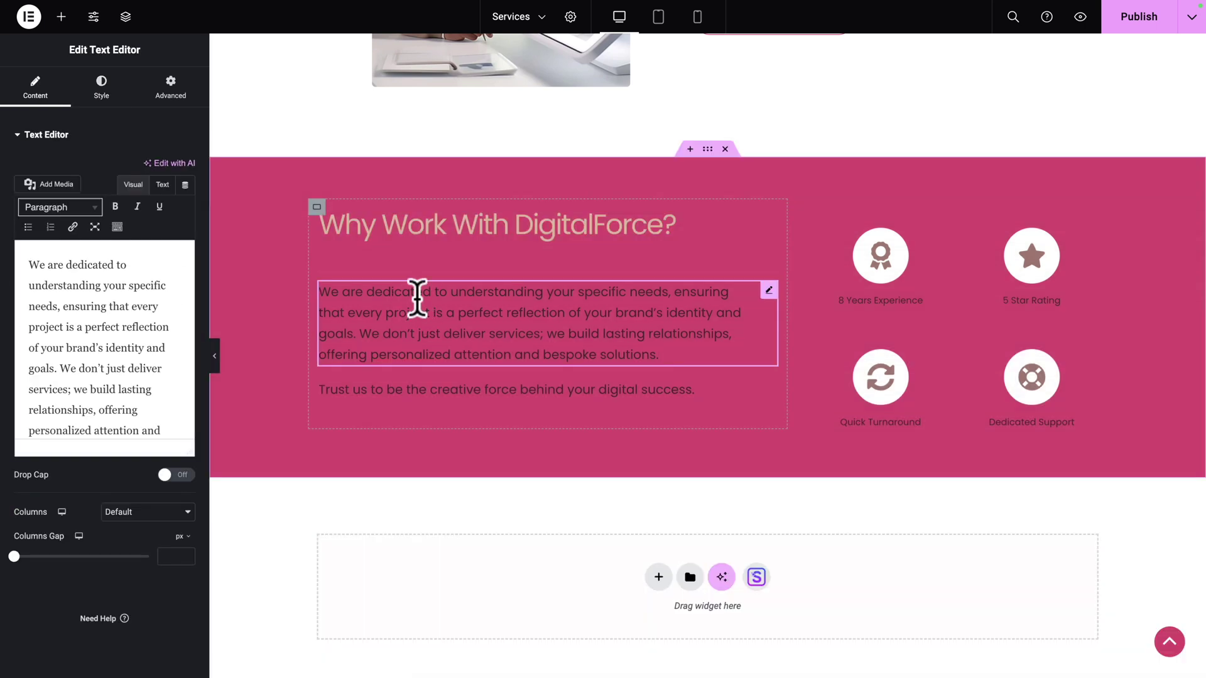
left_click(104, 102)
left_click(167, 197)
scroll(147, 282, "down", 5)
left_click(90, 359)
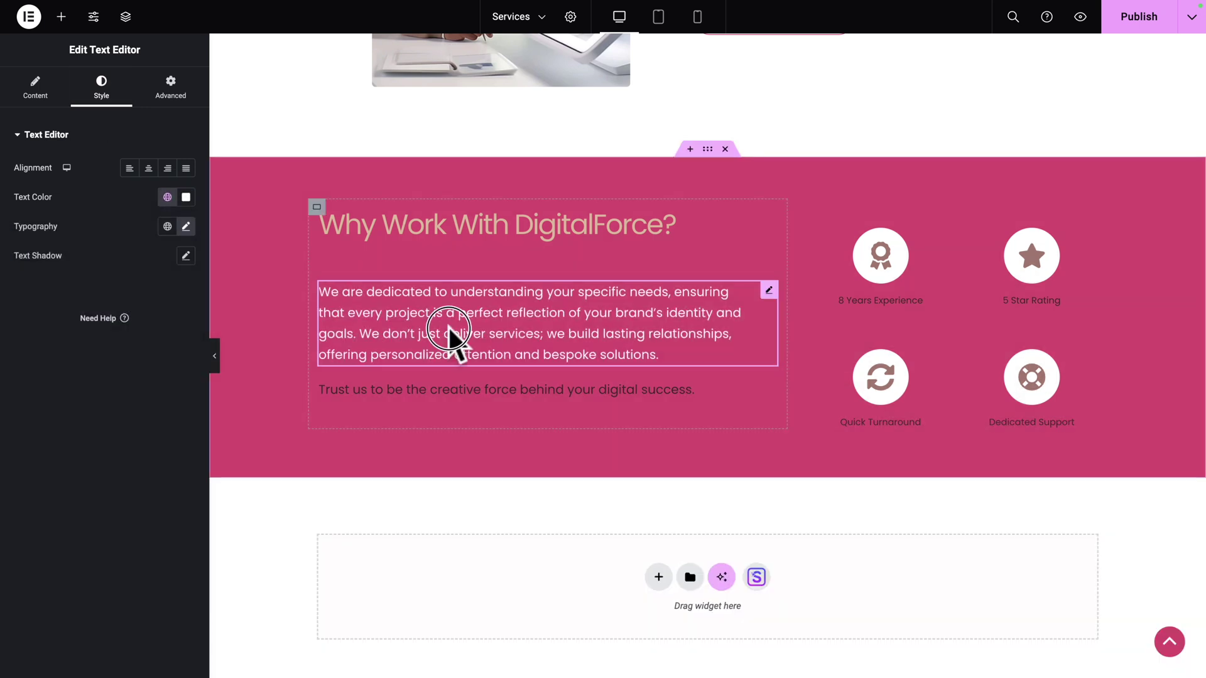
Copy the white paragraph's style and paste it onto the Trust us sentence.
right_click(457, 340)
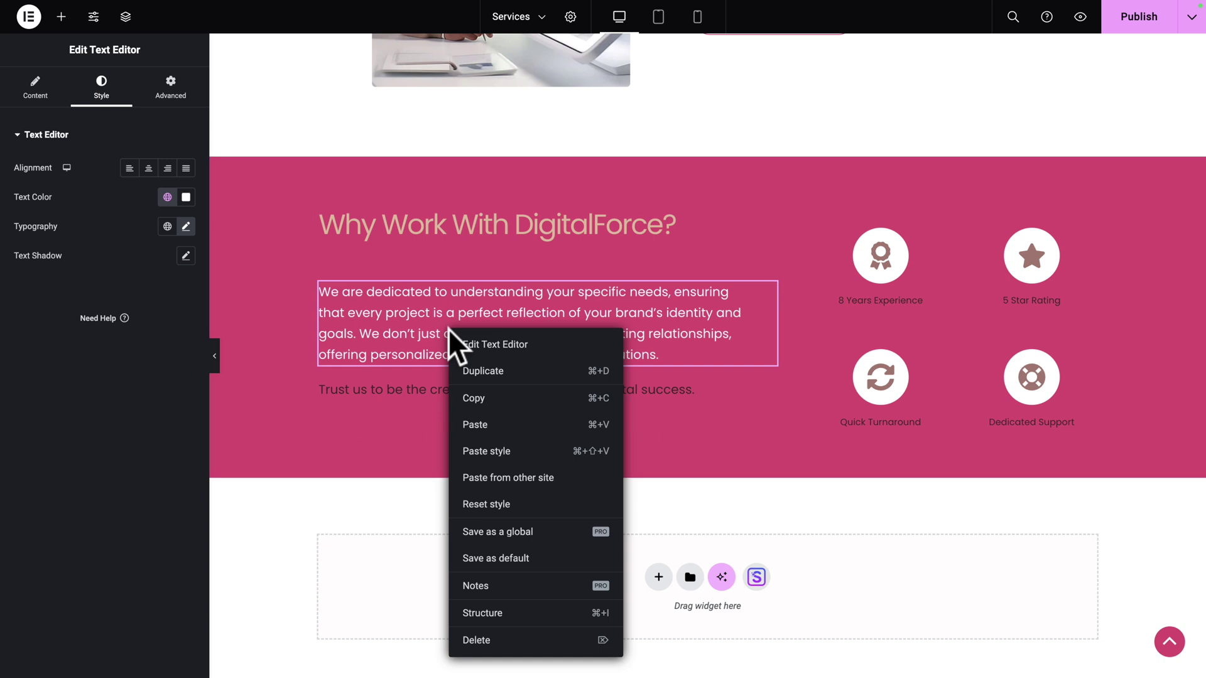
left_click(468, 399)
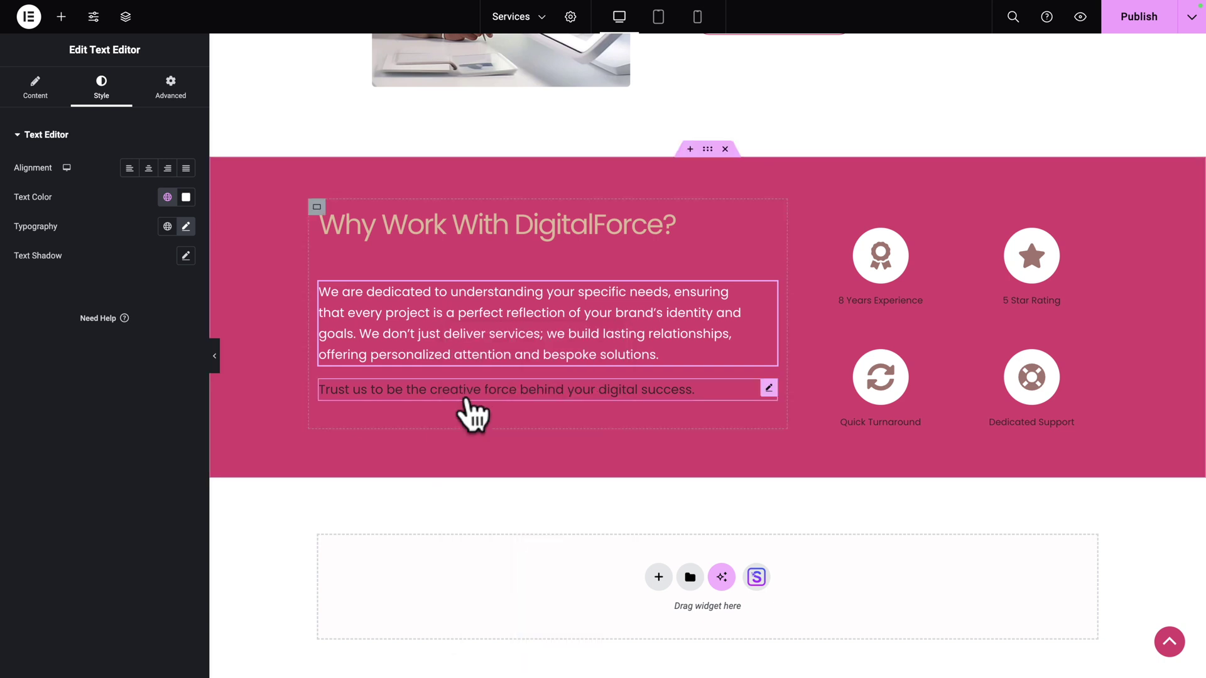
left_click(389, 393)
right_click(390, 391)
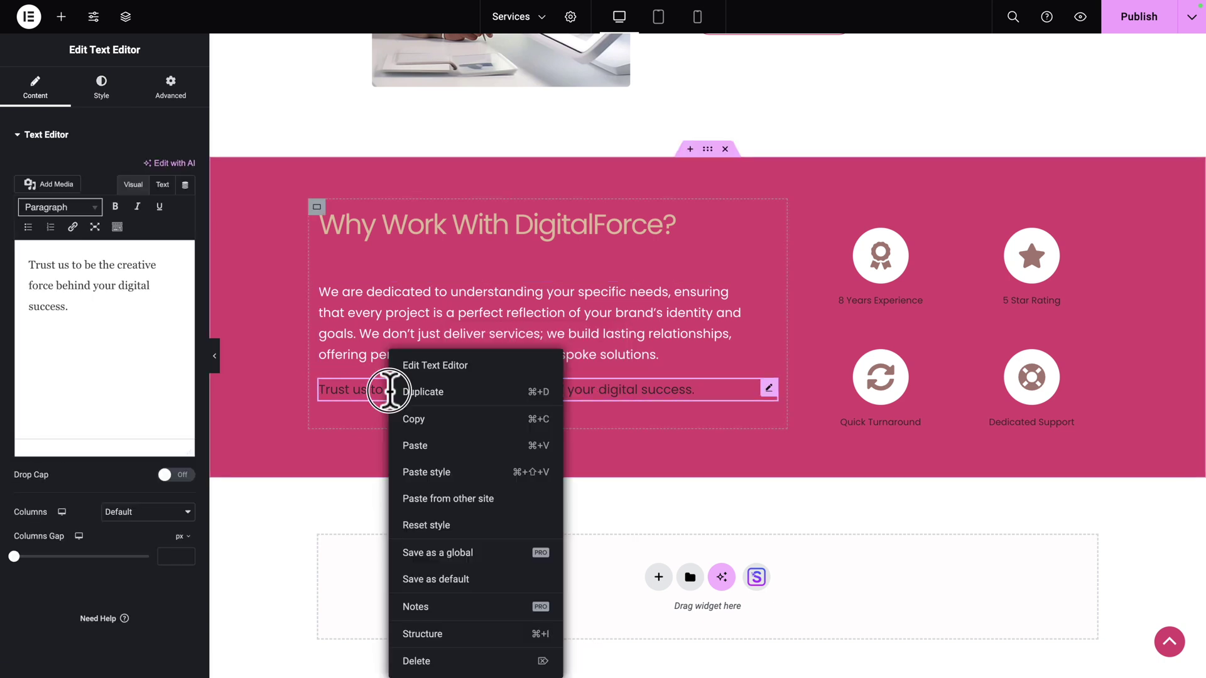
left_click(415, 472)
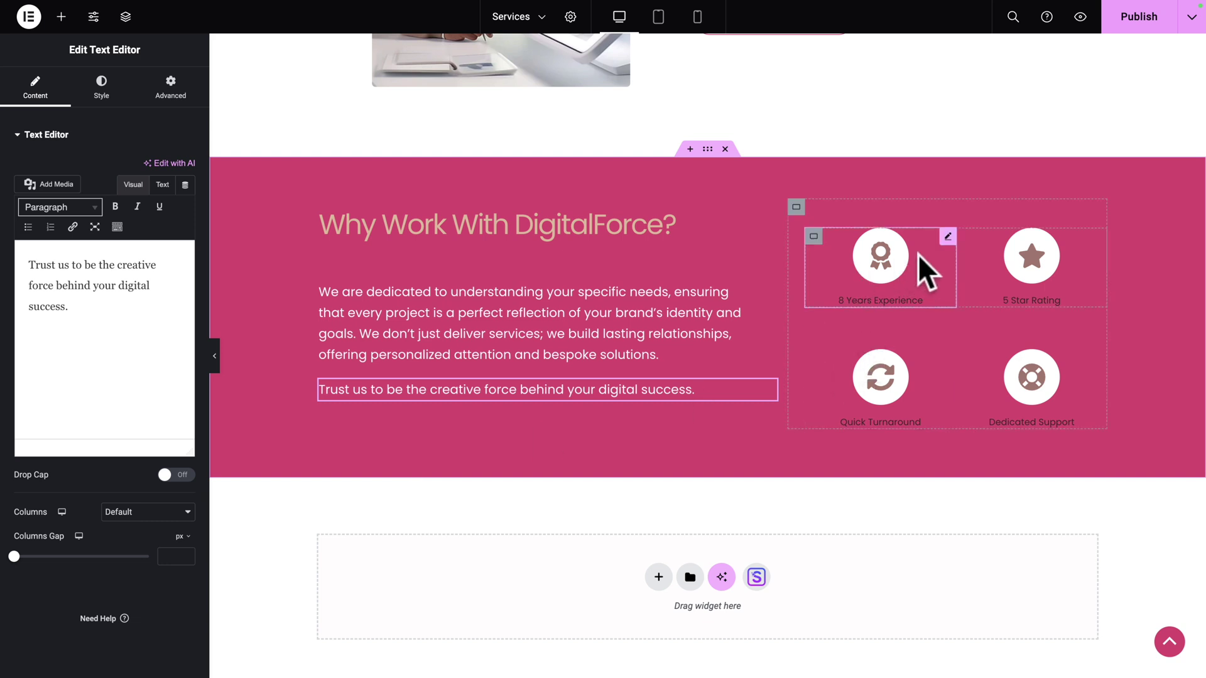
Give the 8 Years Experience icon Theme Color 4 as primary and Theme Color 5 as secondary.
left_click(948, 237)
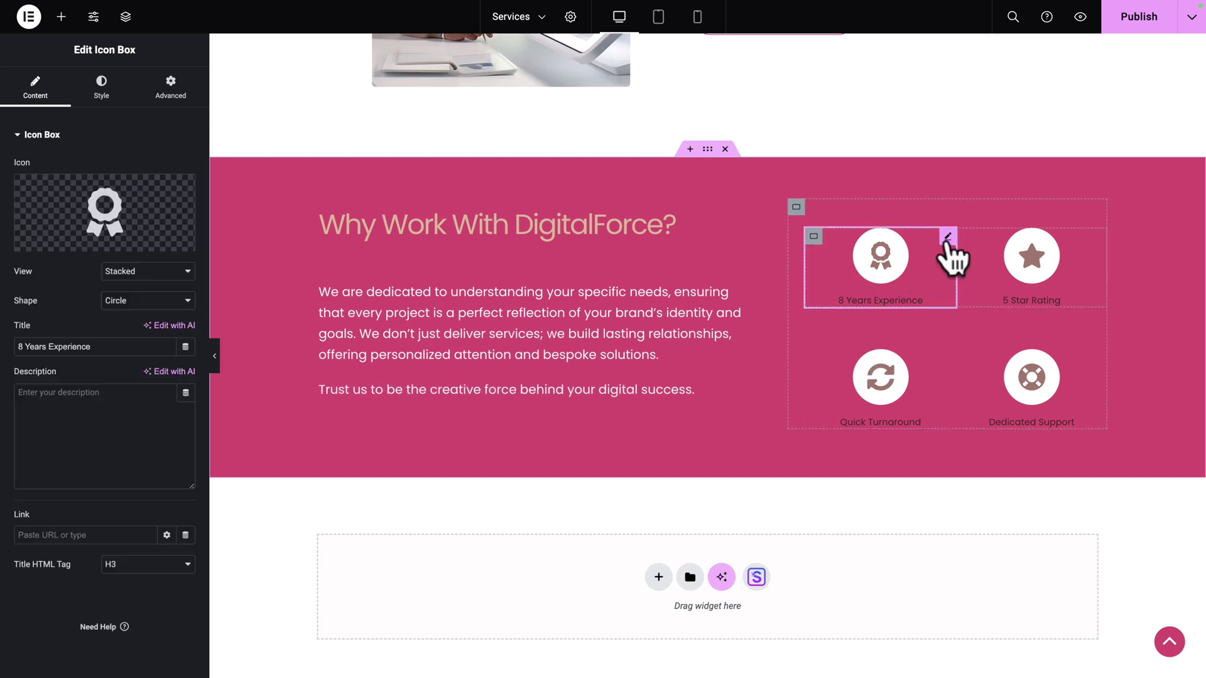
left_click(102, 91)
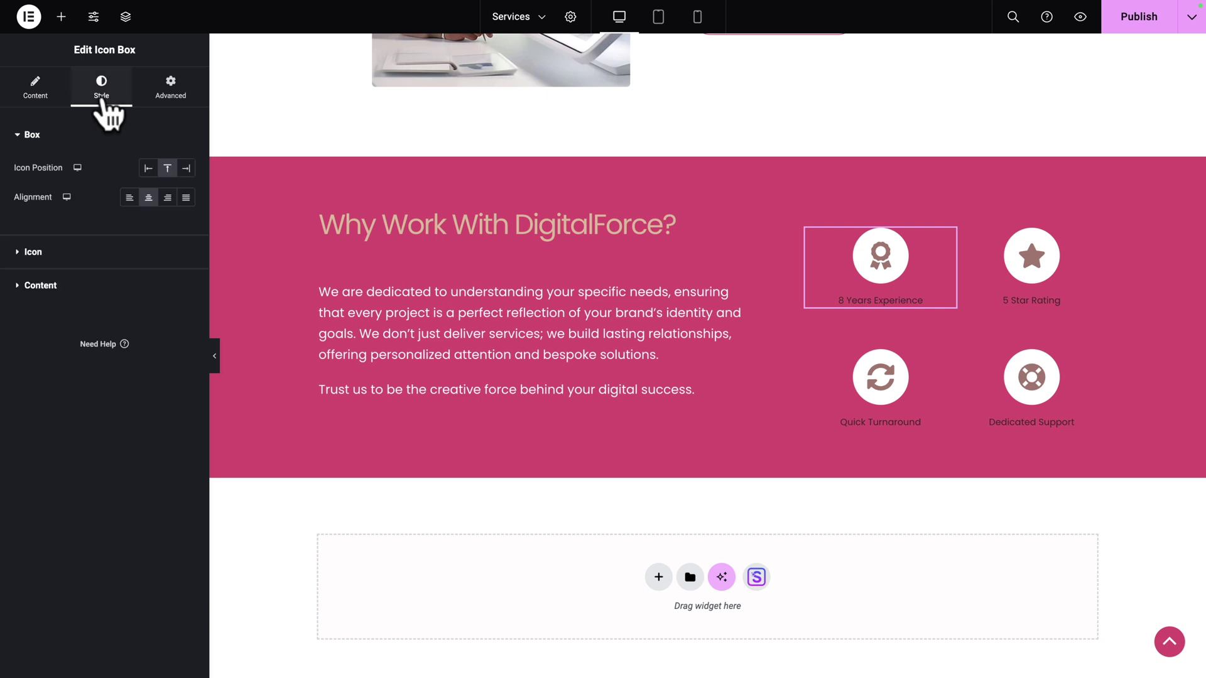
left_click(32, 252)
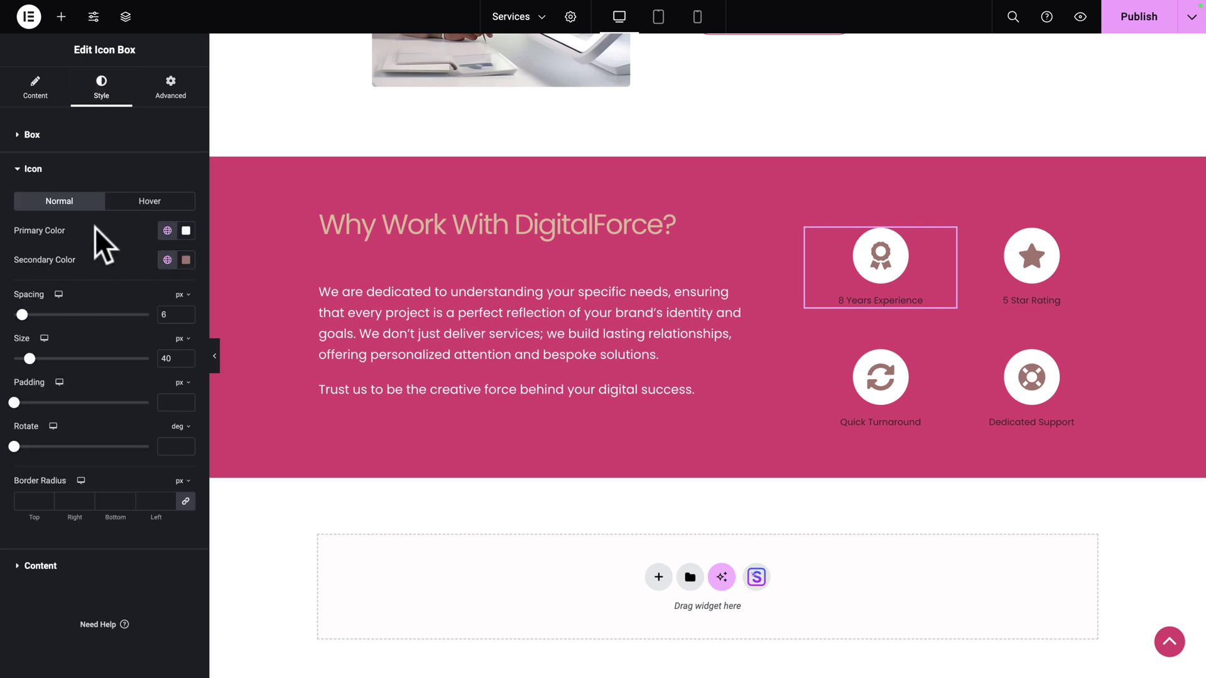
left_click(167, 231)
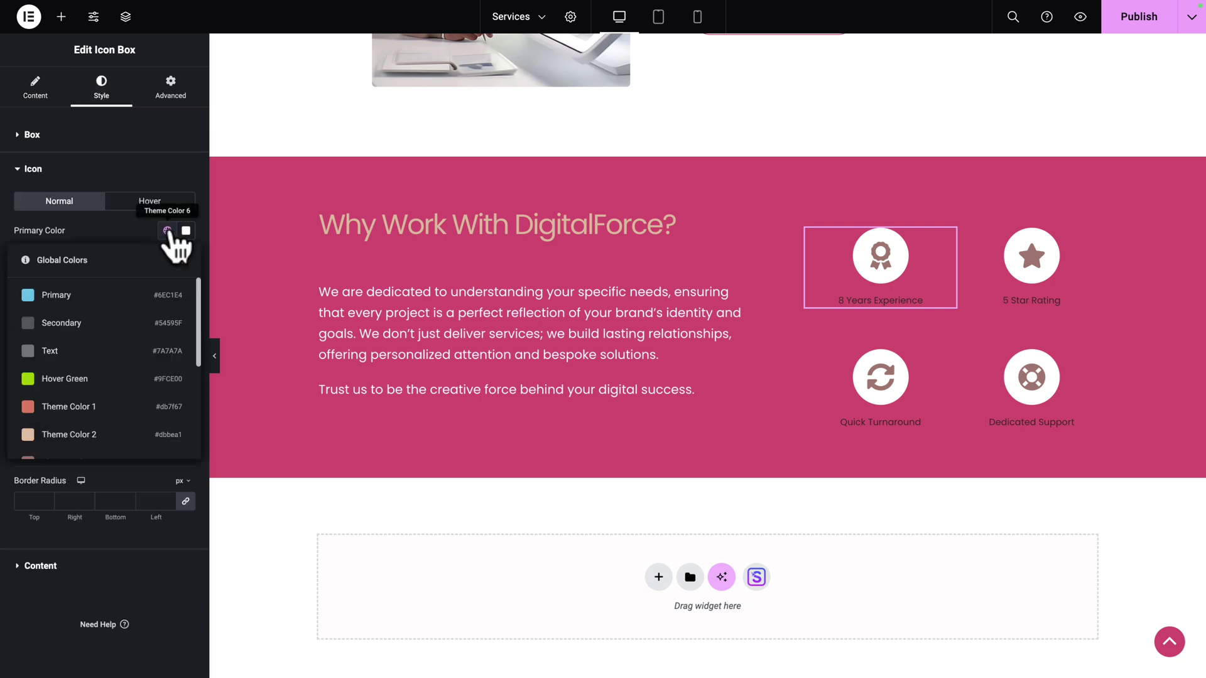
scroll(108, 400, "down", 2)
left_click(74, 405)
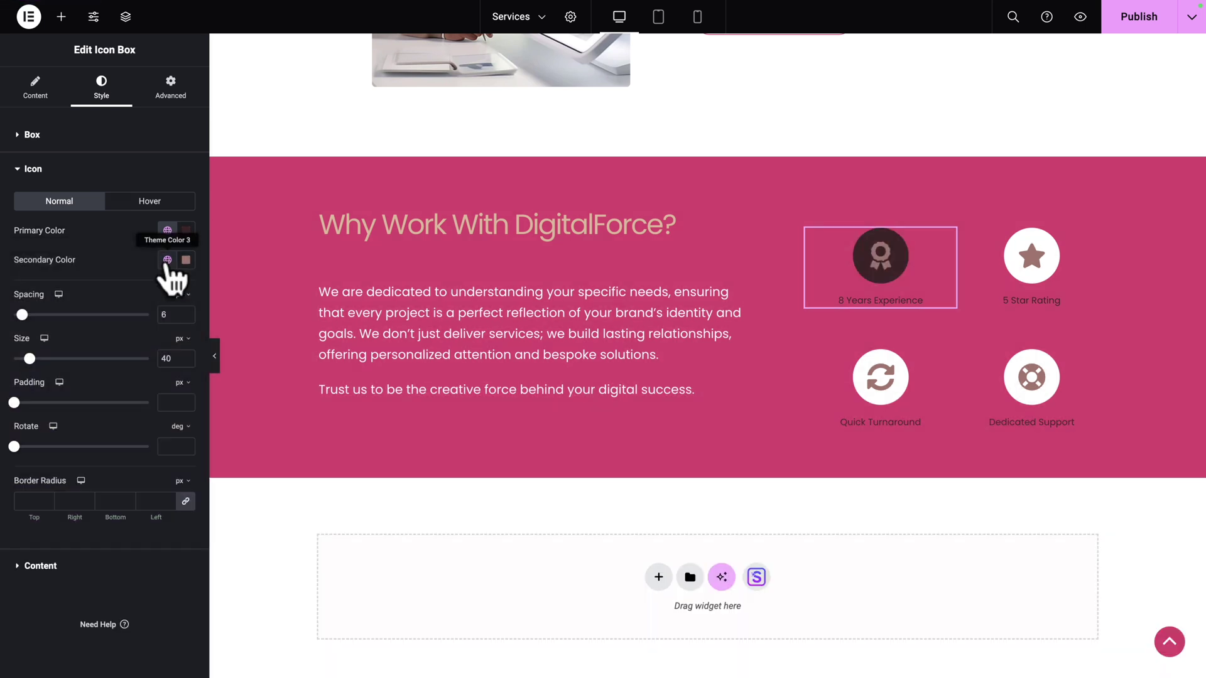
left_click(167, 260)
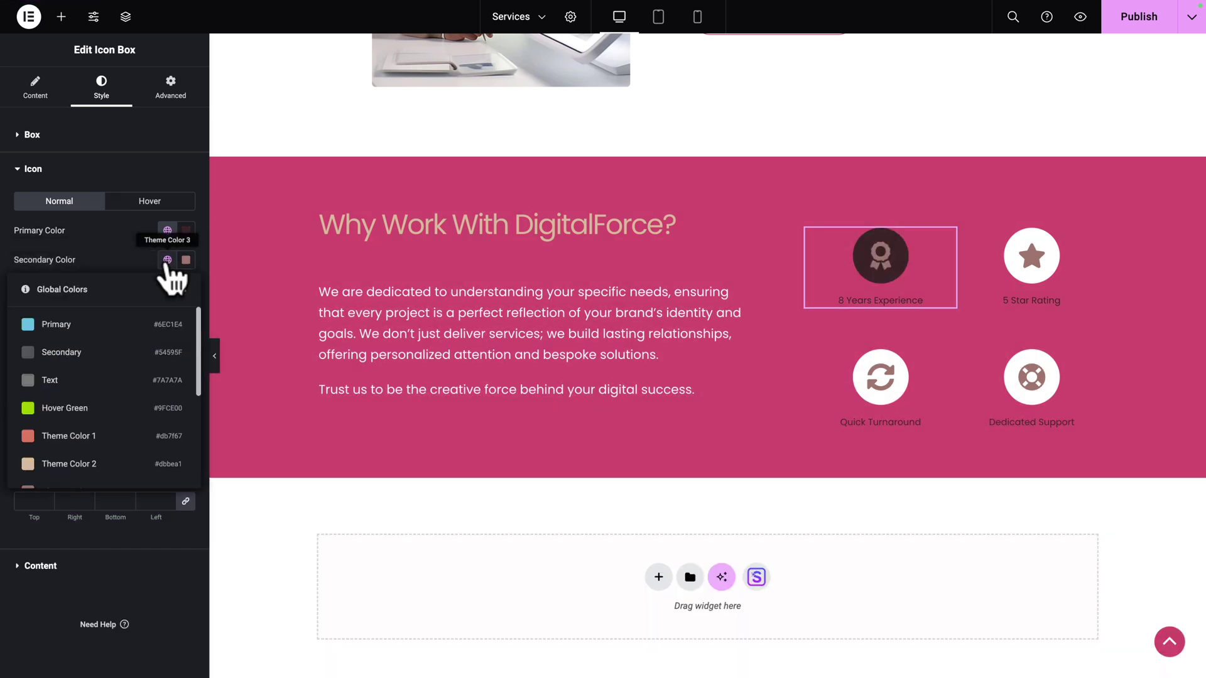
scroll(120, 402, "down", 3)
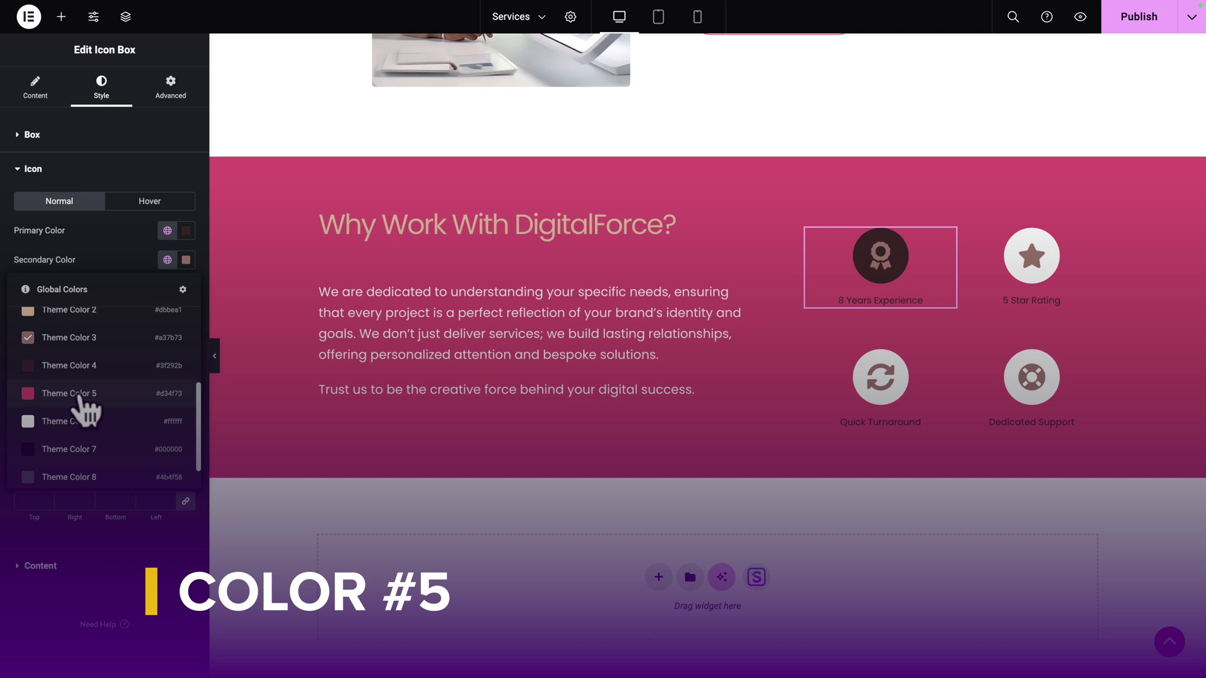
left_click(80, 395)
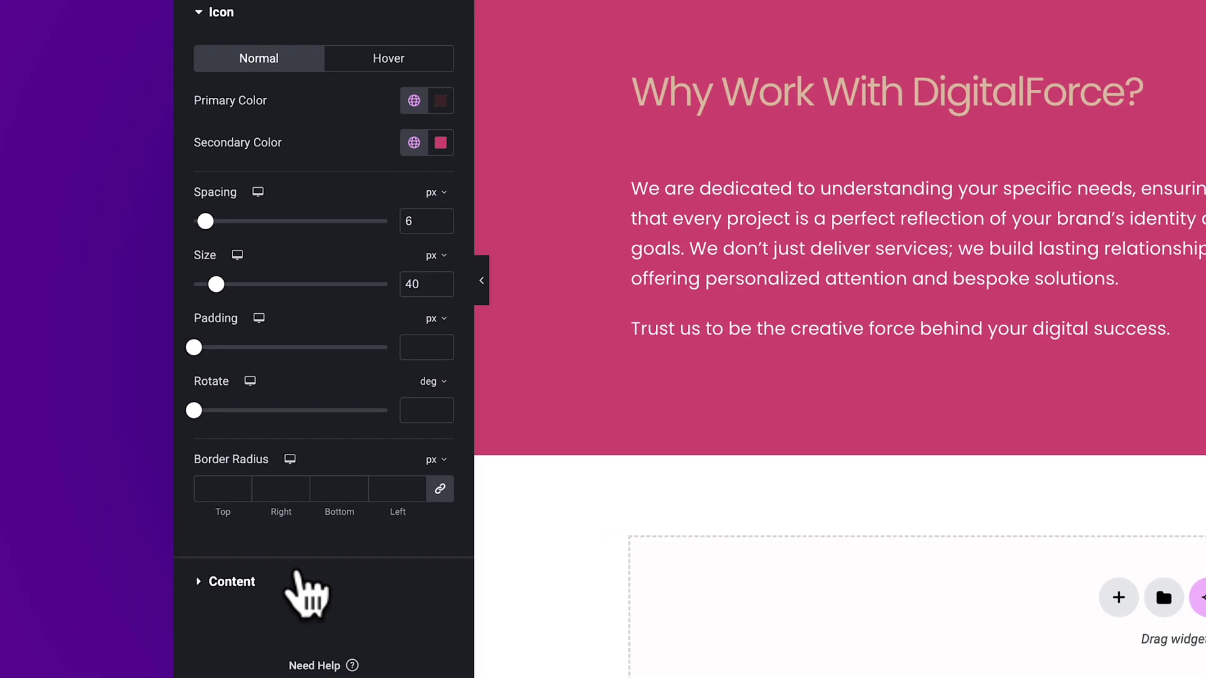
Set the 8 Years Experience title colour to Theme Color 2.
left_click(94, 568)
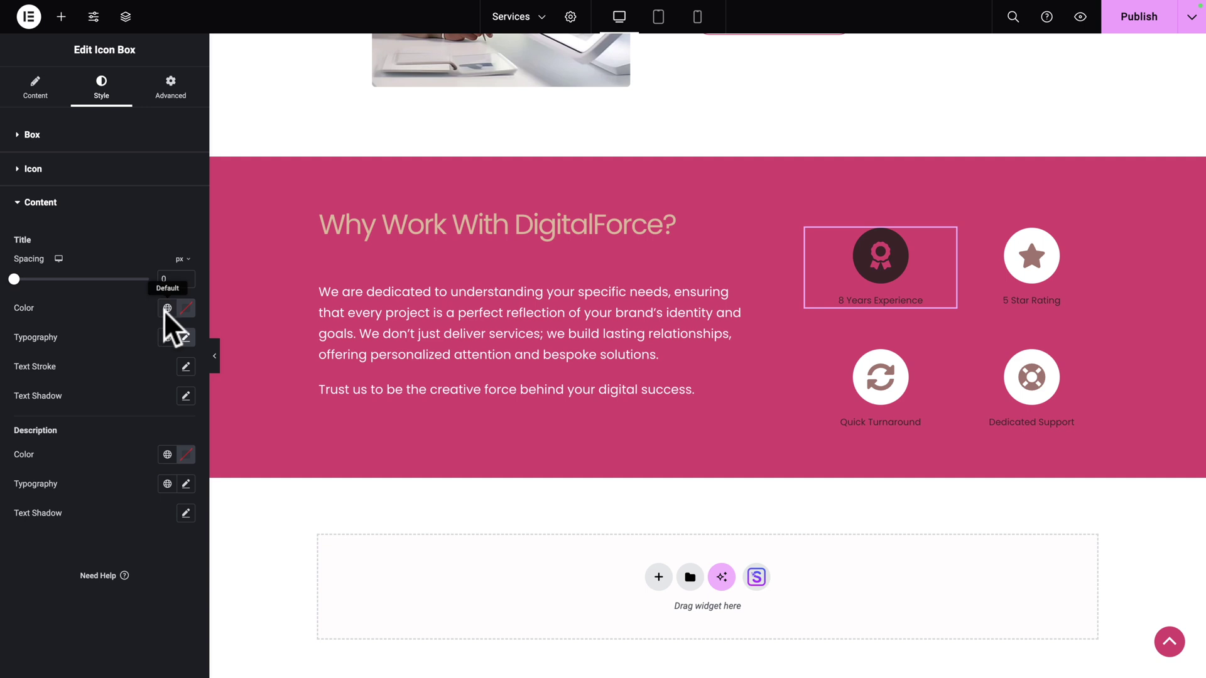
left_click(167, 308)
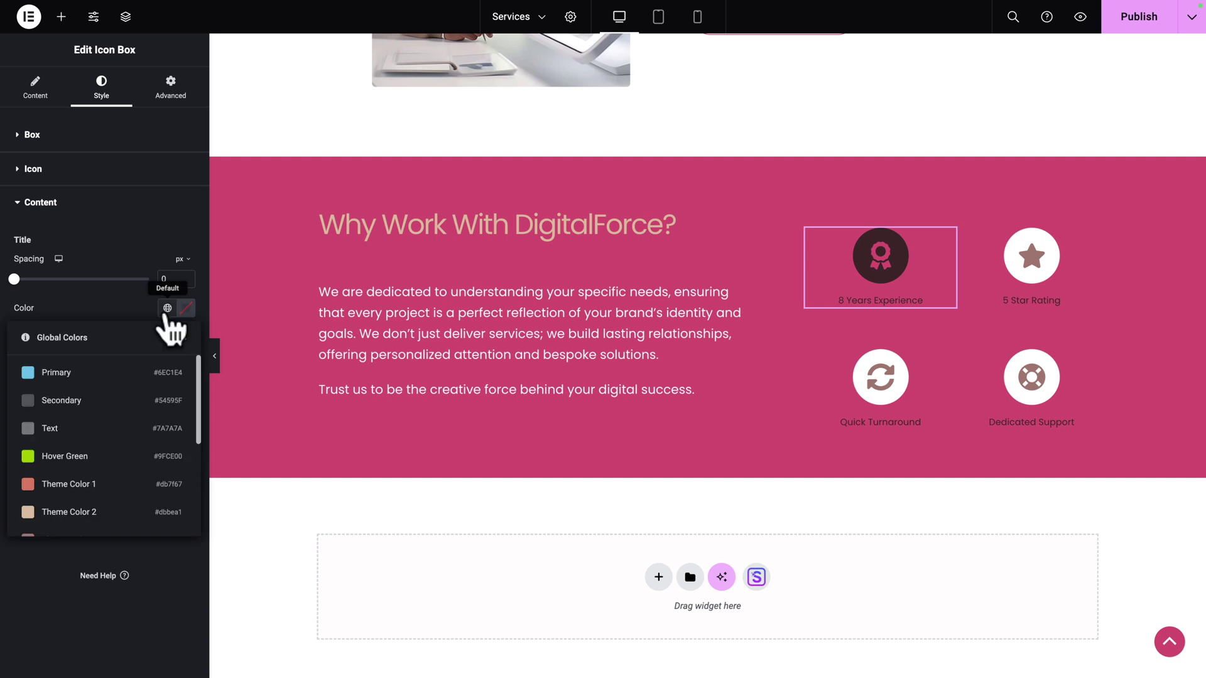
scroll(91, 452, "down", 1)
left_click(66, 481)
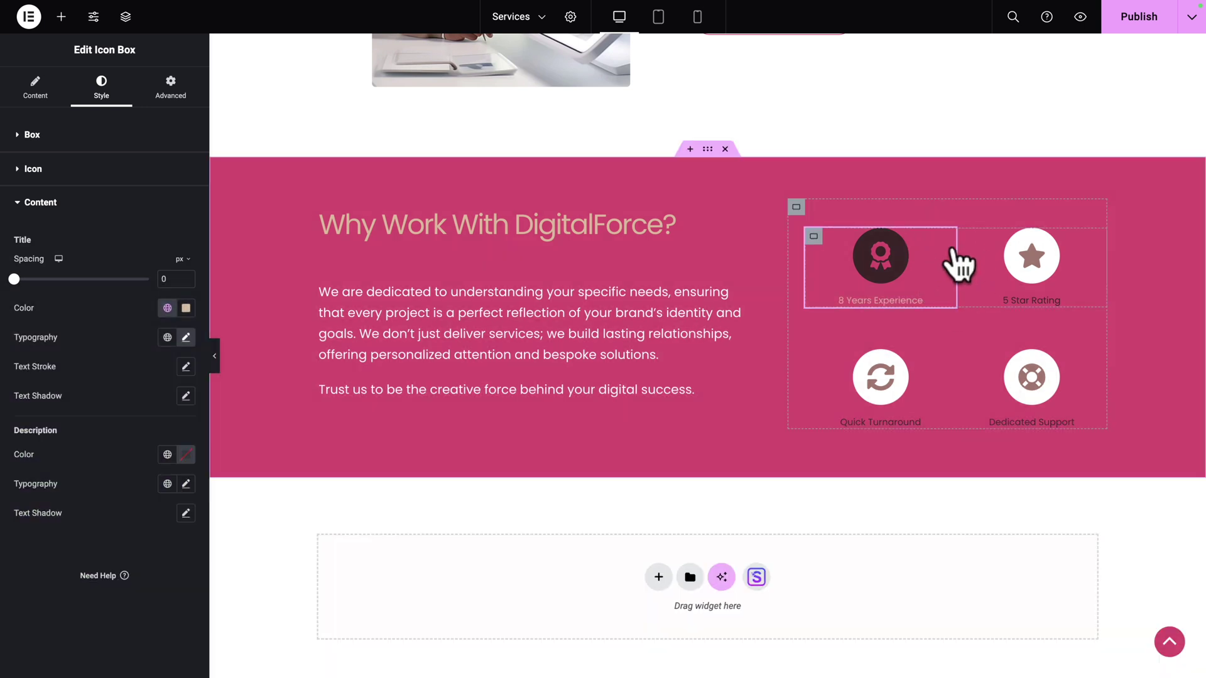
Copy the 8 Years Experience box style onto 5 Star Rating, Quick Turnaround and Dedicated Support.
right_click(945, 239)
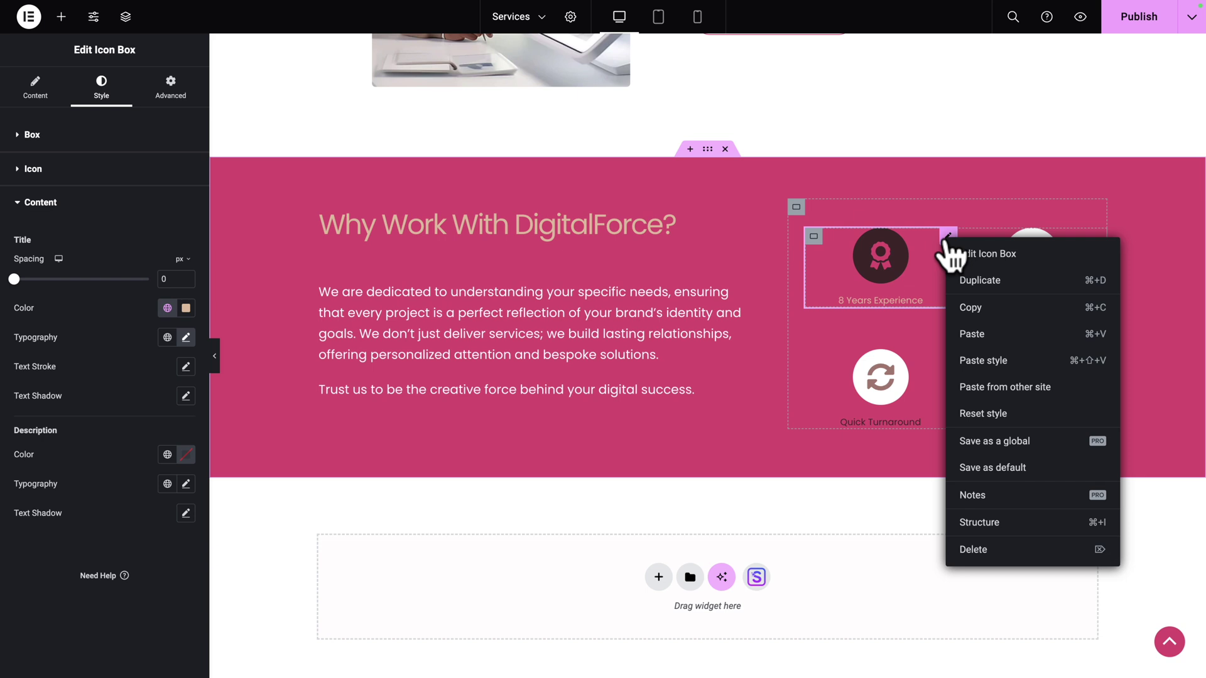
left_click(968, 308)
right_click(1099, 238)
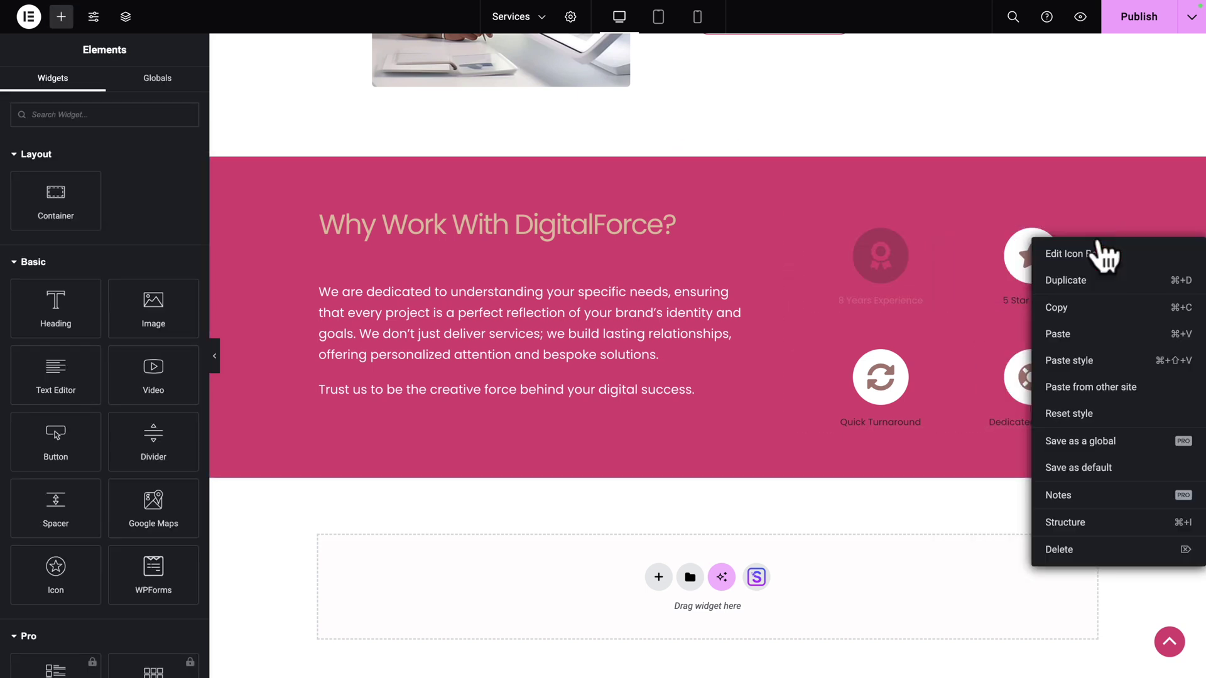
left_click(1067, 356)
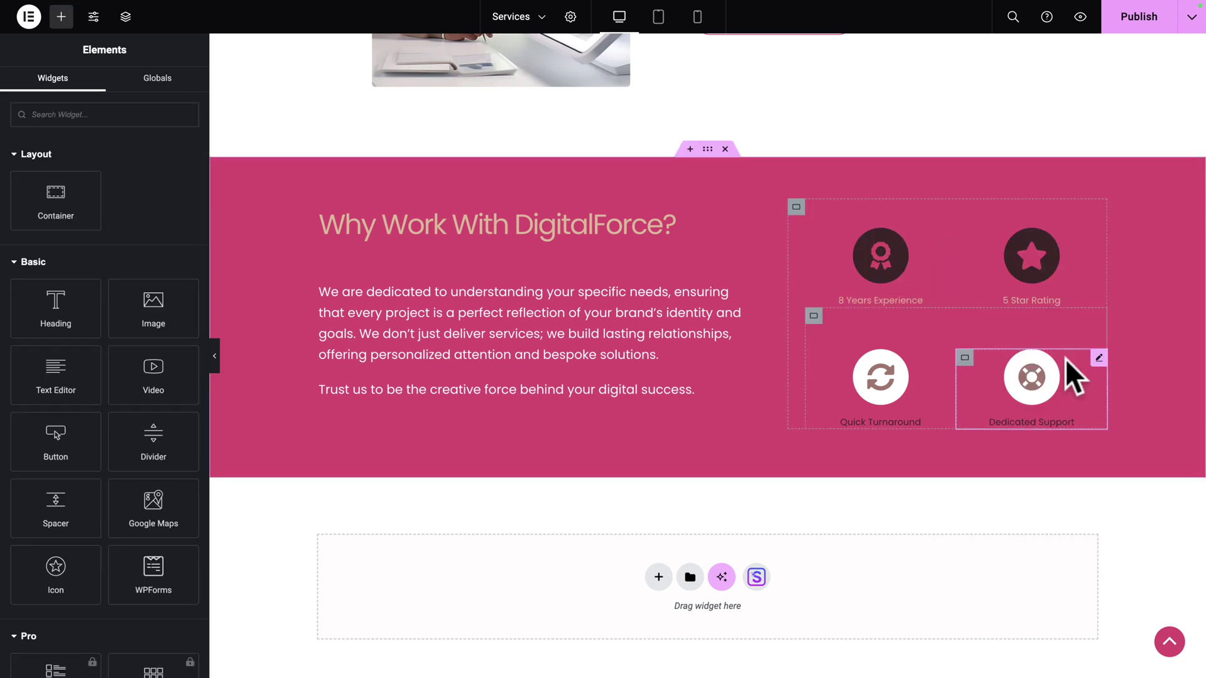
right_click(944, 363)
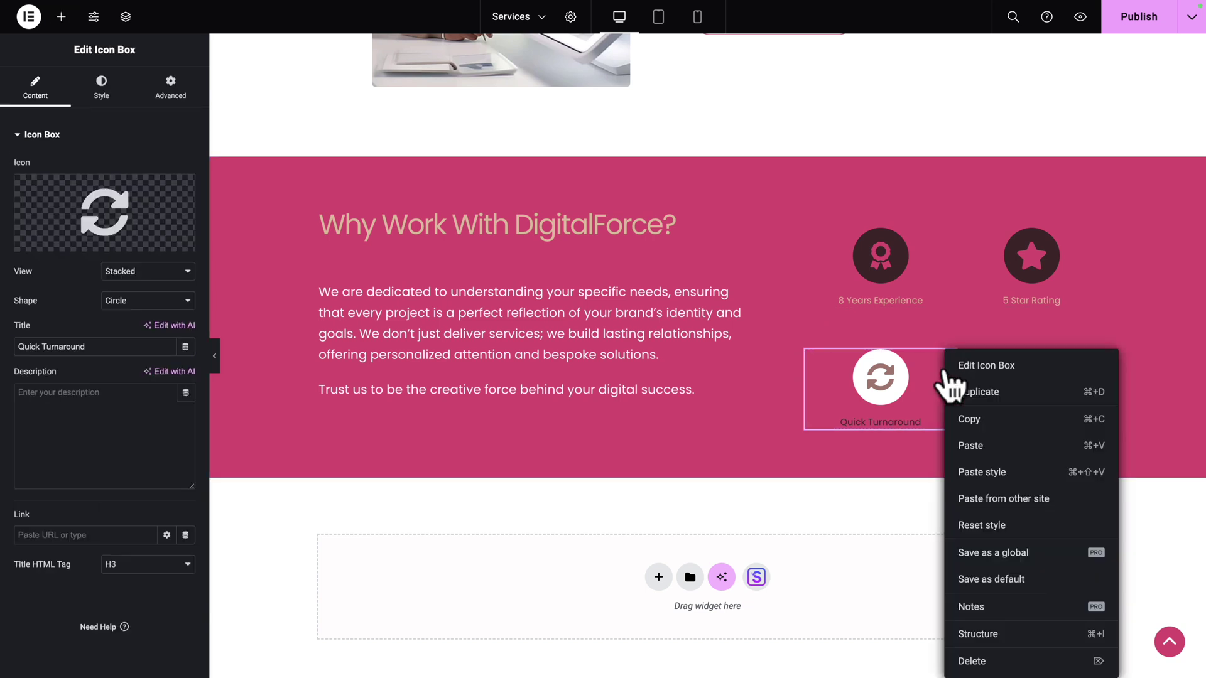
left_click(961, 470)
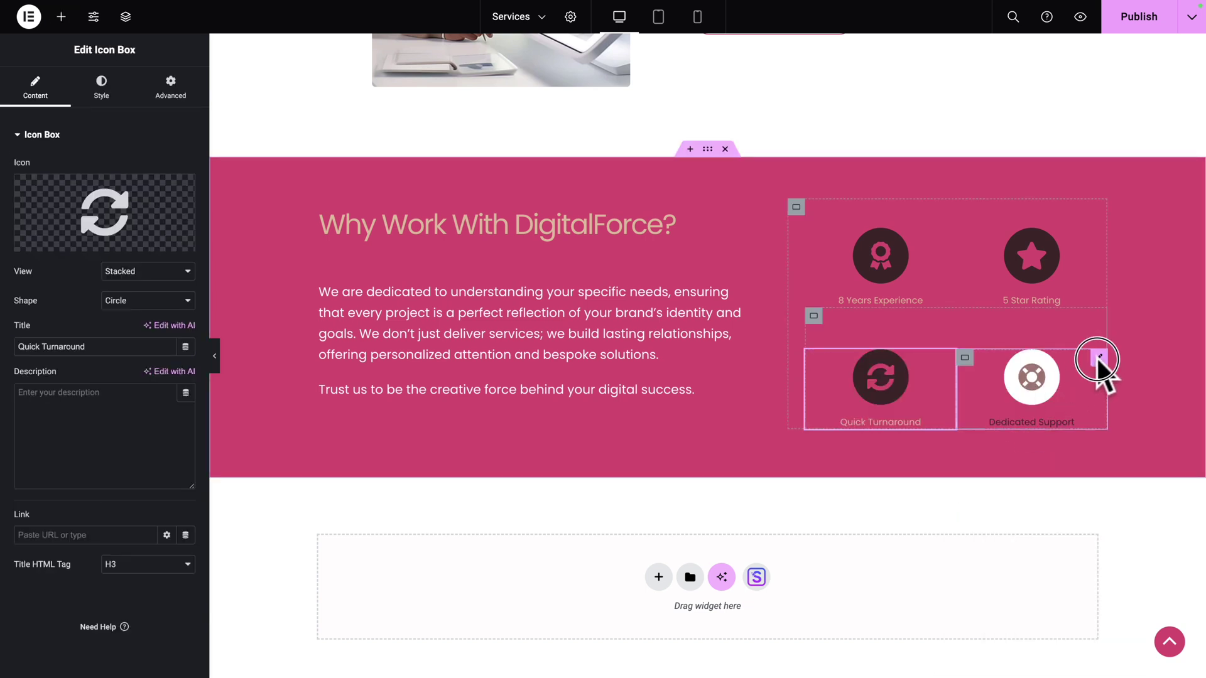
left_click(1099, 360)
right_click(1101, 361)
left_click(1090, 476)
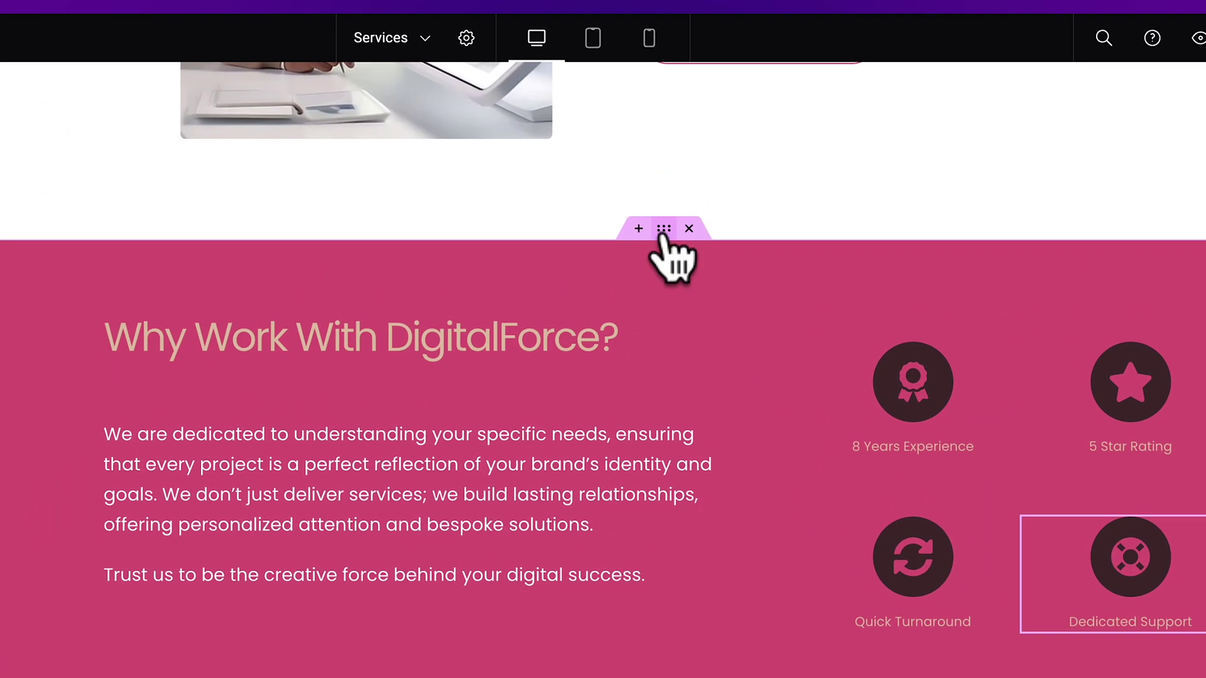
Set the Why Work With DigitalForce section background to Theme Color 4.
left_click(664, 229)
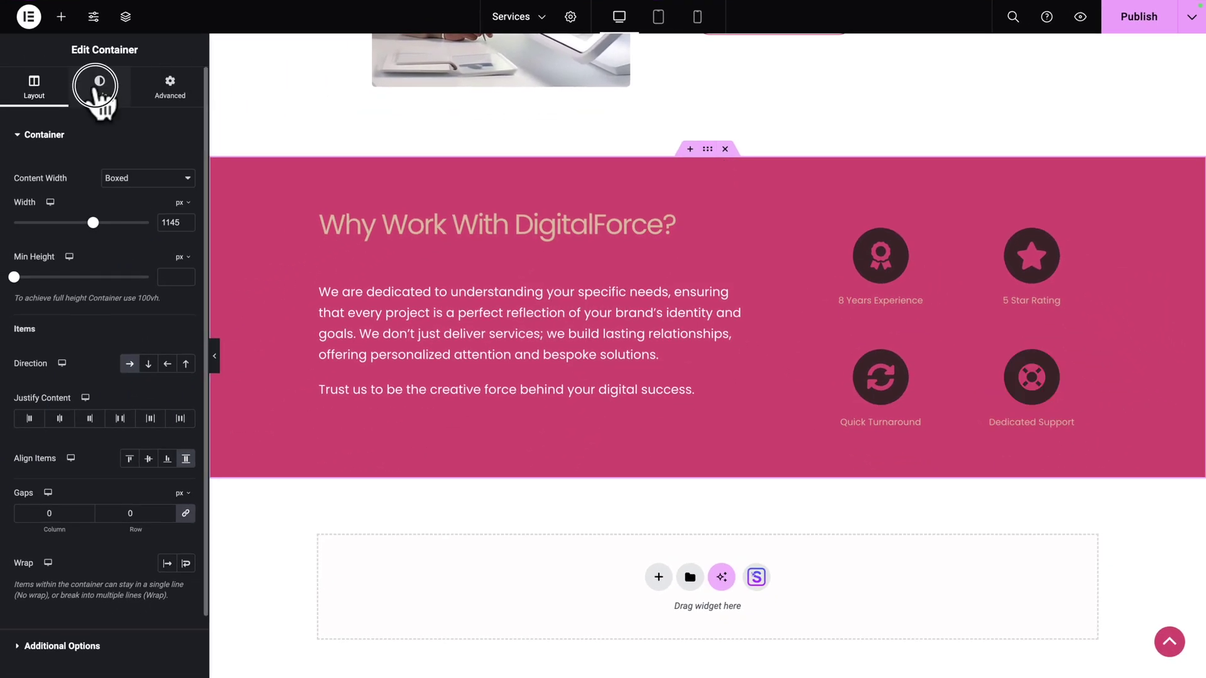
left_click(99, 85)
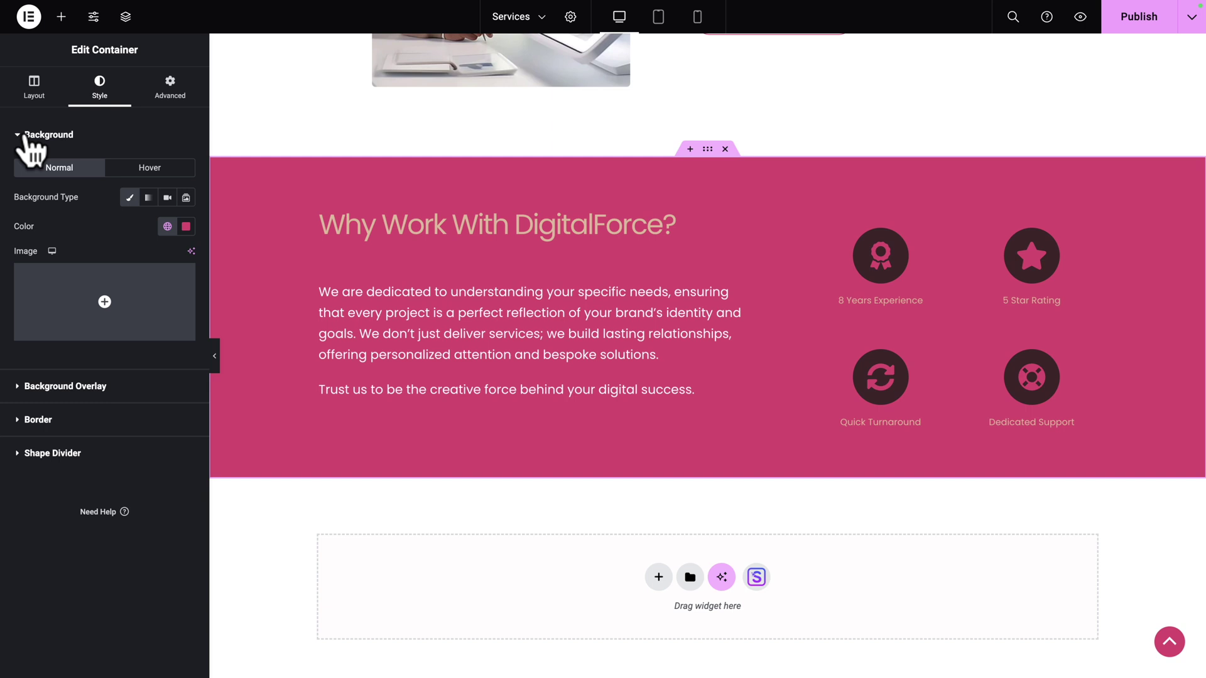
left_click(167, 226)
scroll(107, 377, "down", 3)
left_click(78, 377)
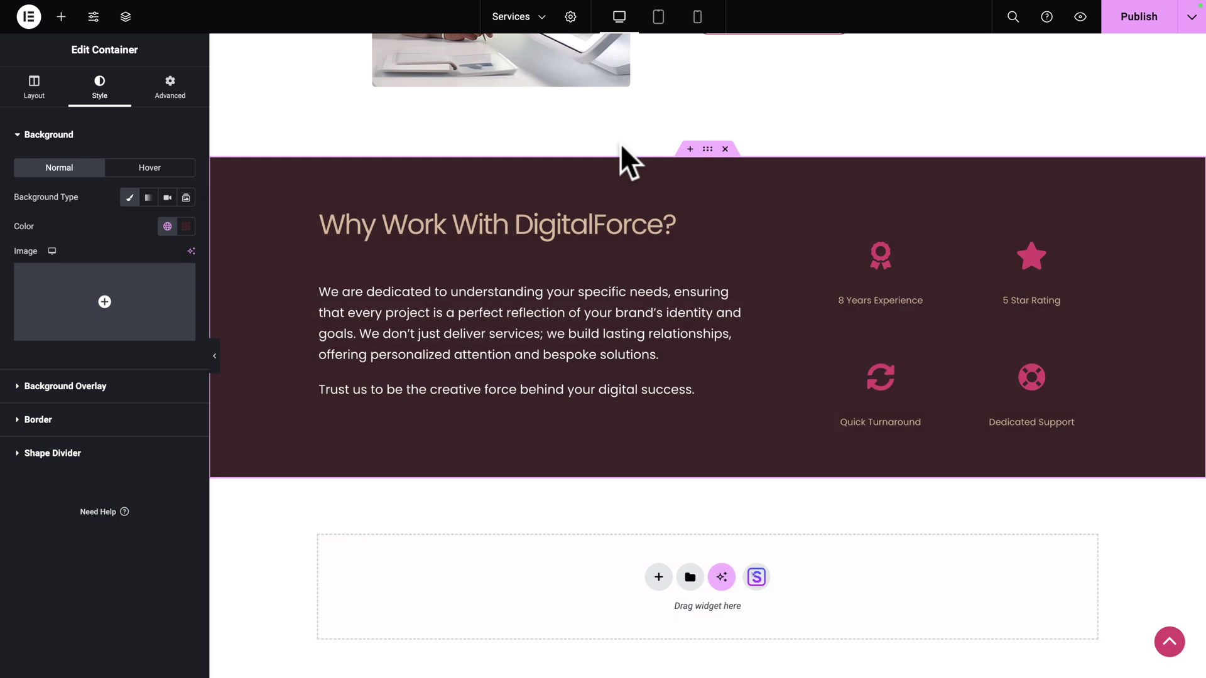
Replace the 'about us' hero heading text with 'our services'.
scroll(620, 143, "up", 15)
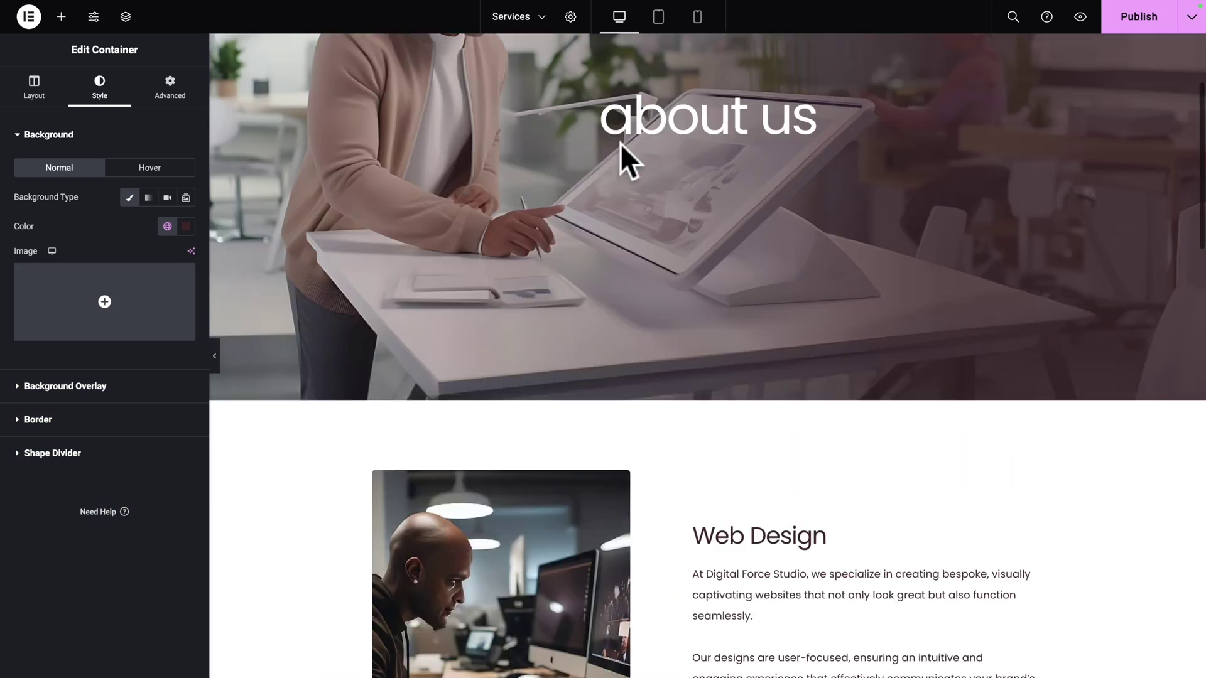
triple_click(631, 299)
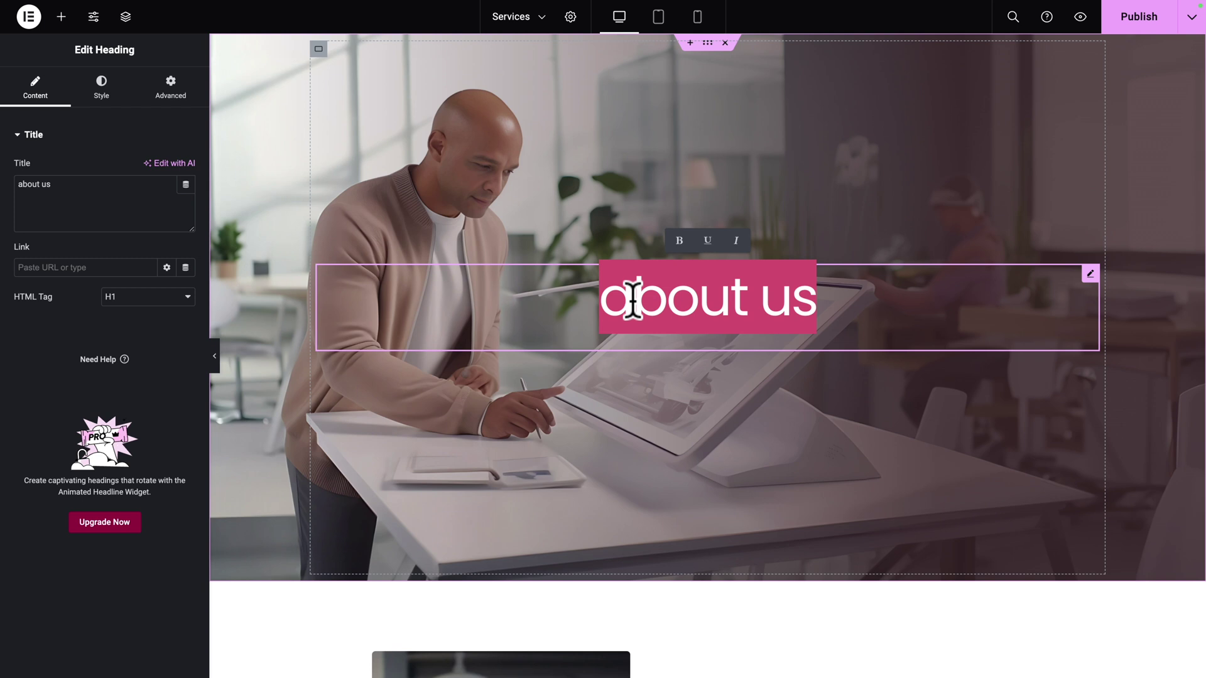
type("our services")
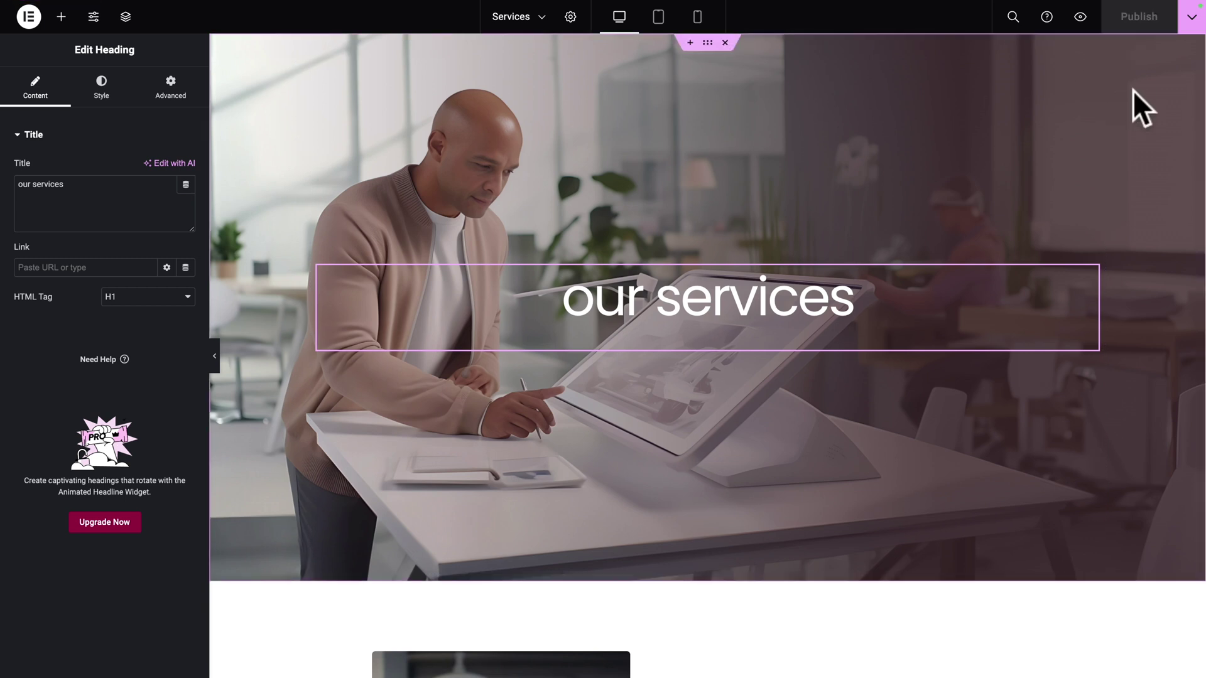
Preview the updated Services page live and scroll down through its content.
left_click(1079, 17)
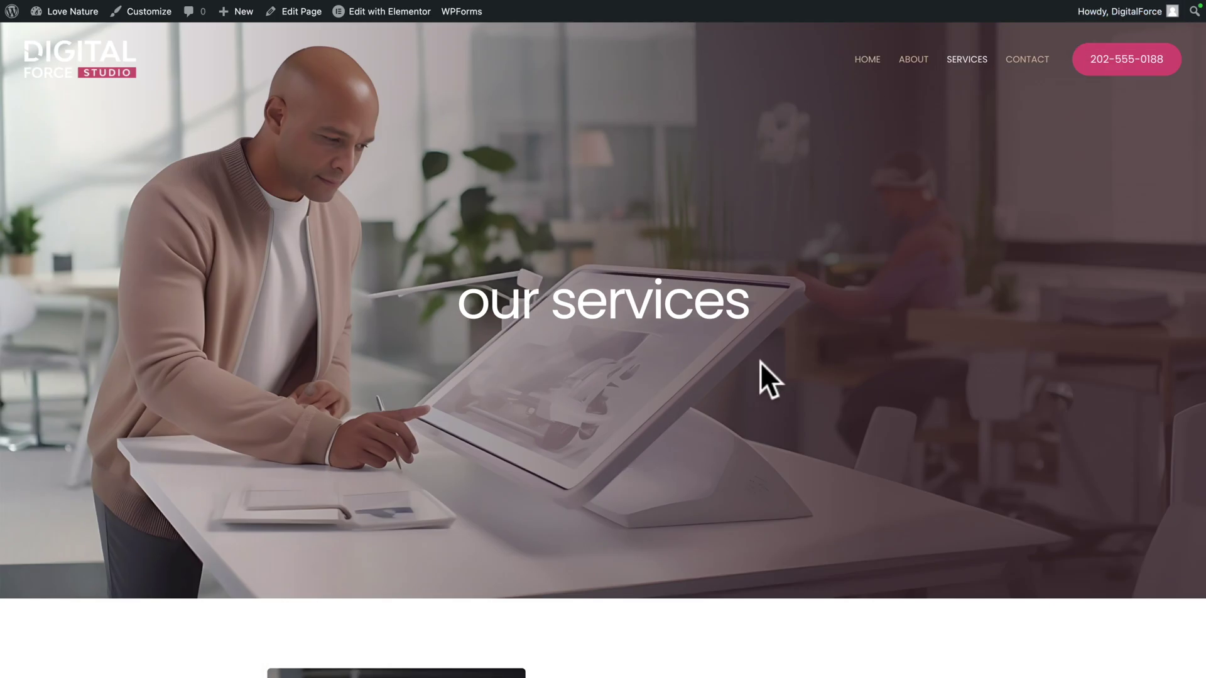
scroll(762, 363, "down", 9)
scroll(761, 364, "down", 10)
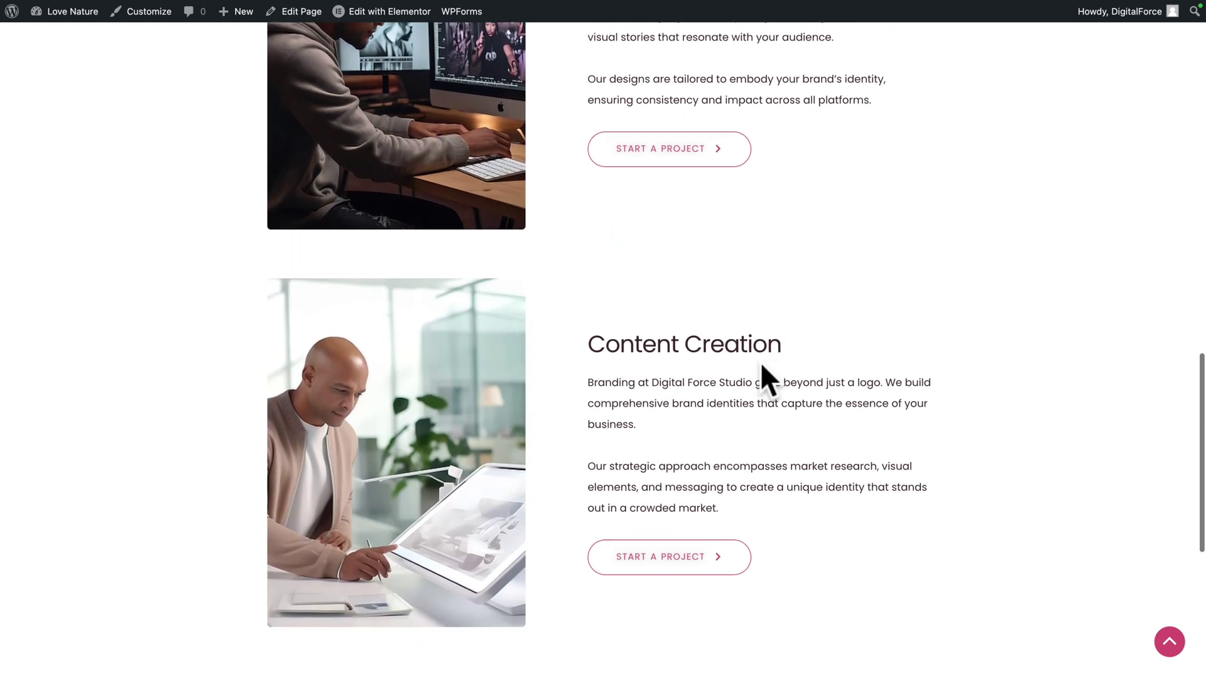
scroll(760, 362, "down", 4)
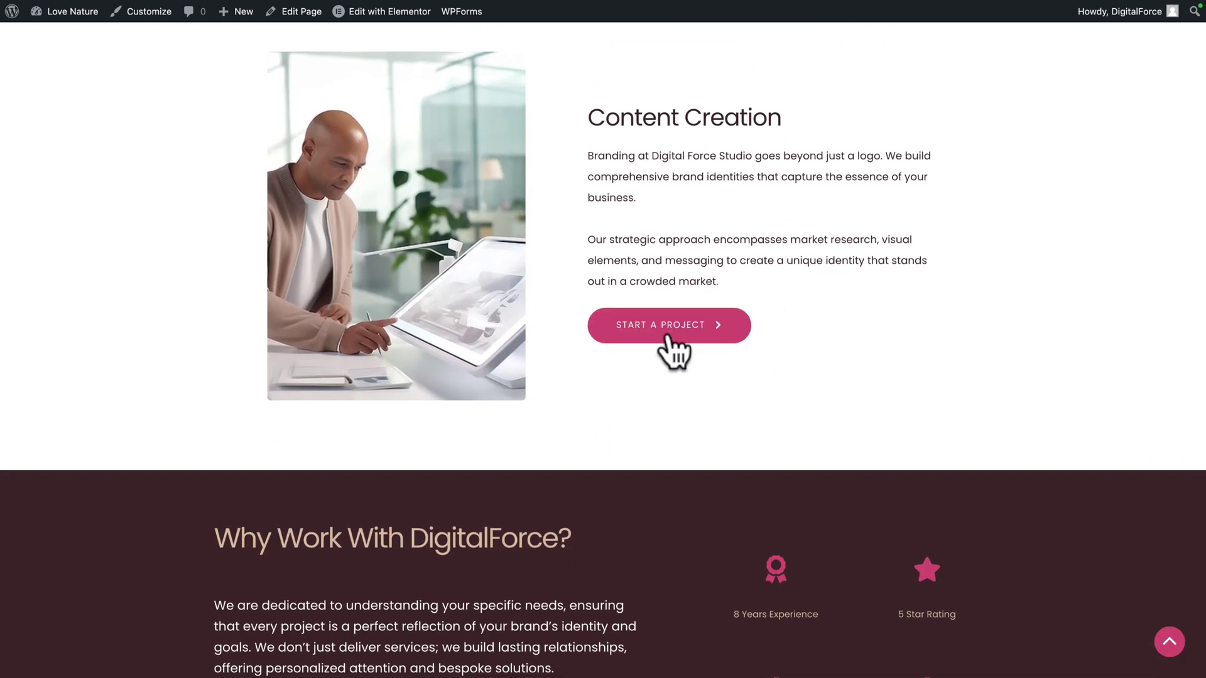
Try the Start a Project link, then return and scroll to the Why Work section.
left_click(668, 333)
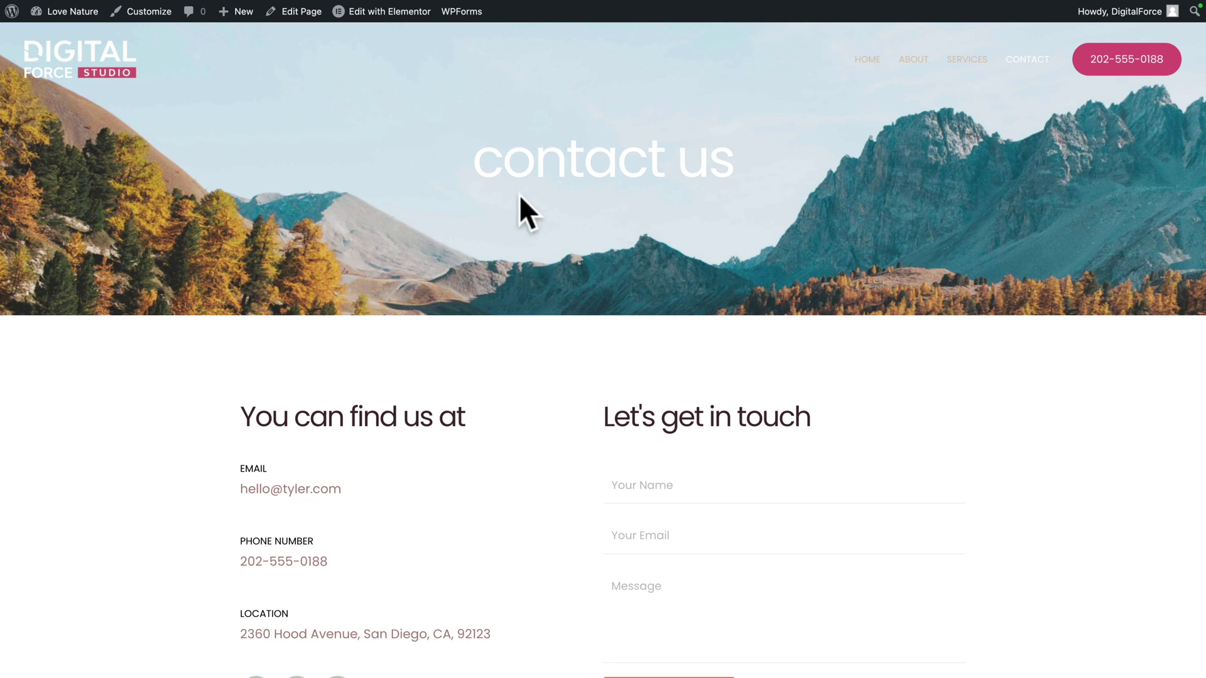
scroll(503, 321, "left", 5)
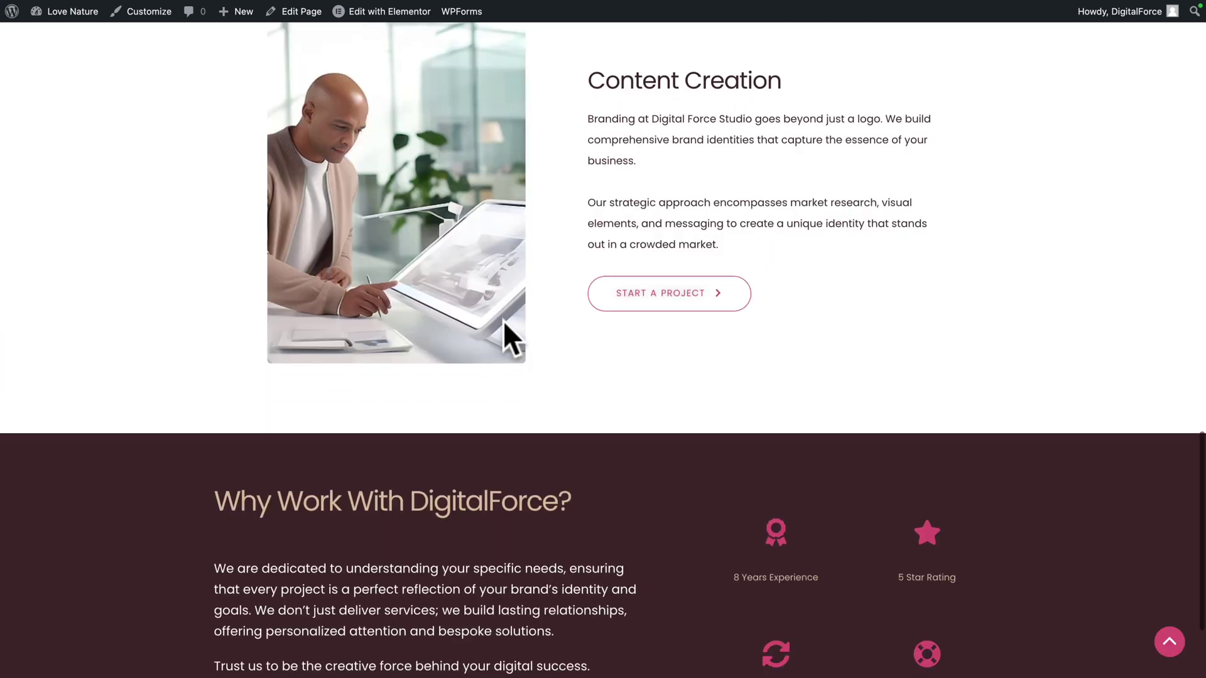
scroll(503, 321, "down", 3)
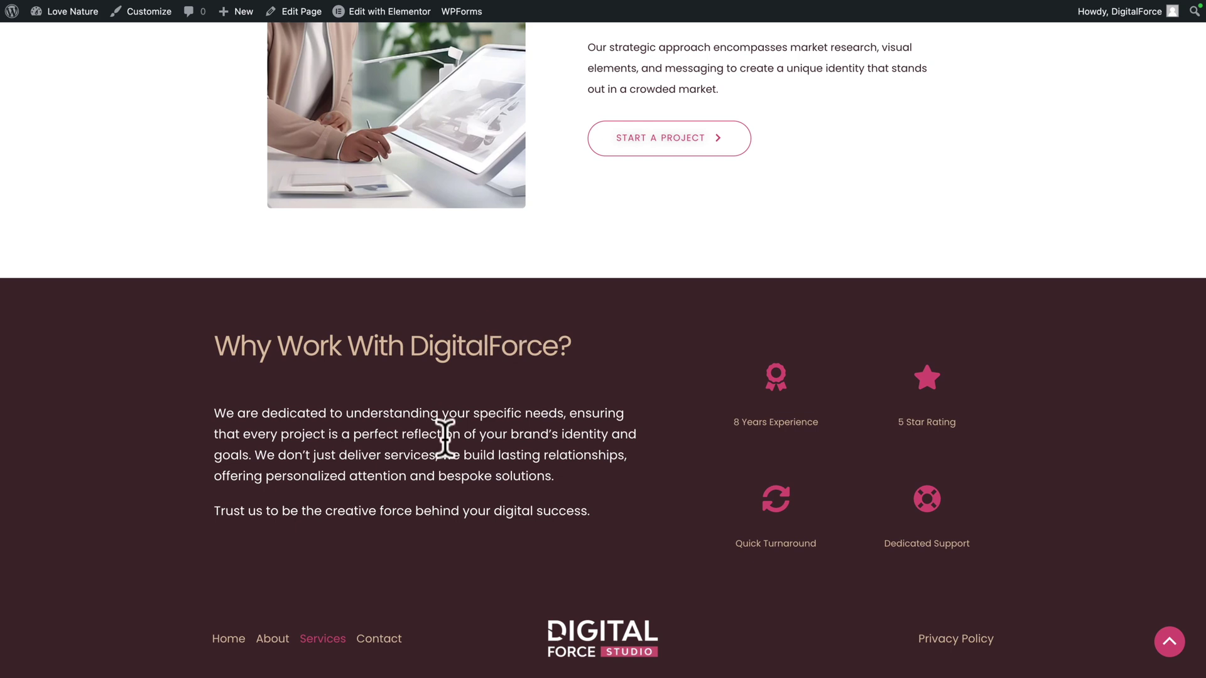